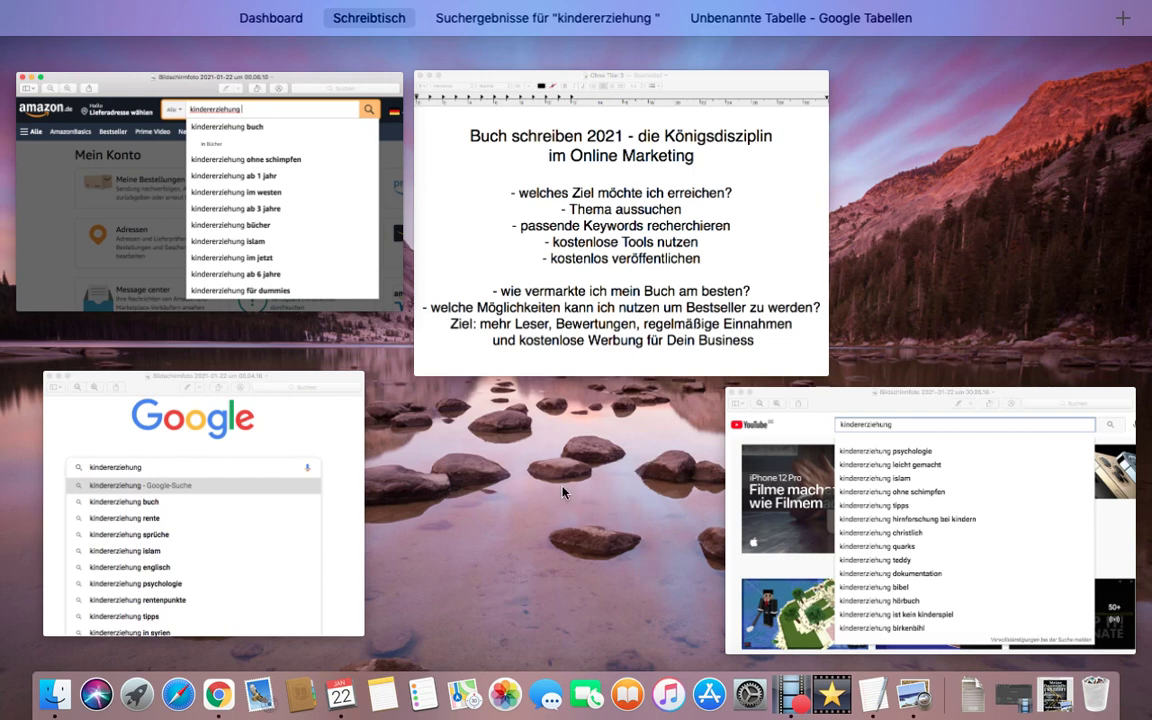
- Switch to the blank Google Sheets spreadsheet and select cell C2
click(506, 436)
key(ctrl+Right)
key(ctrl+Right)
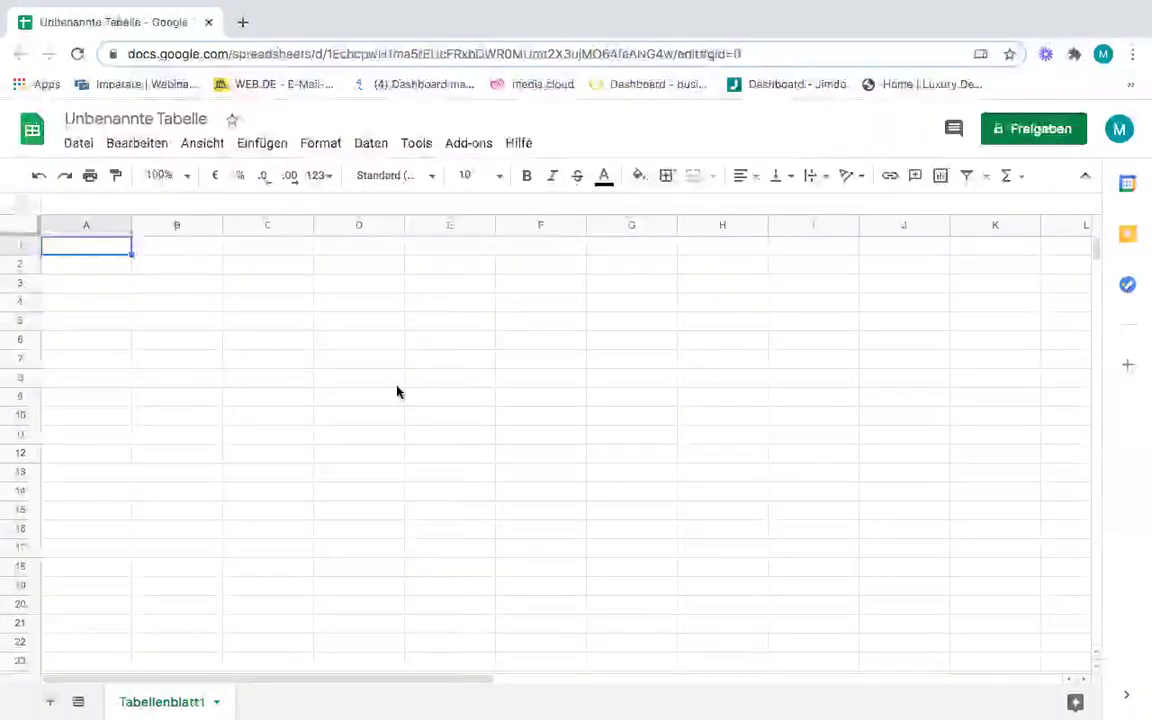
key(ctrl+Left)
key(ctrl+Right)
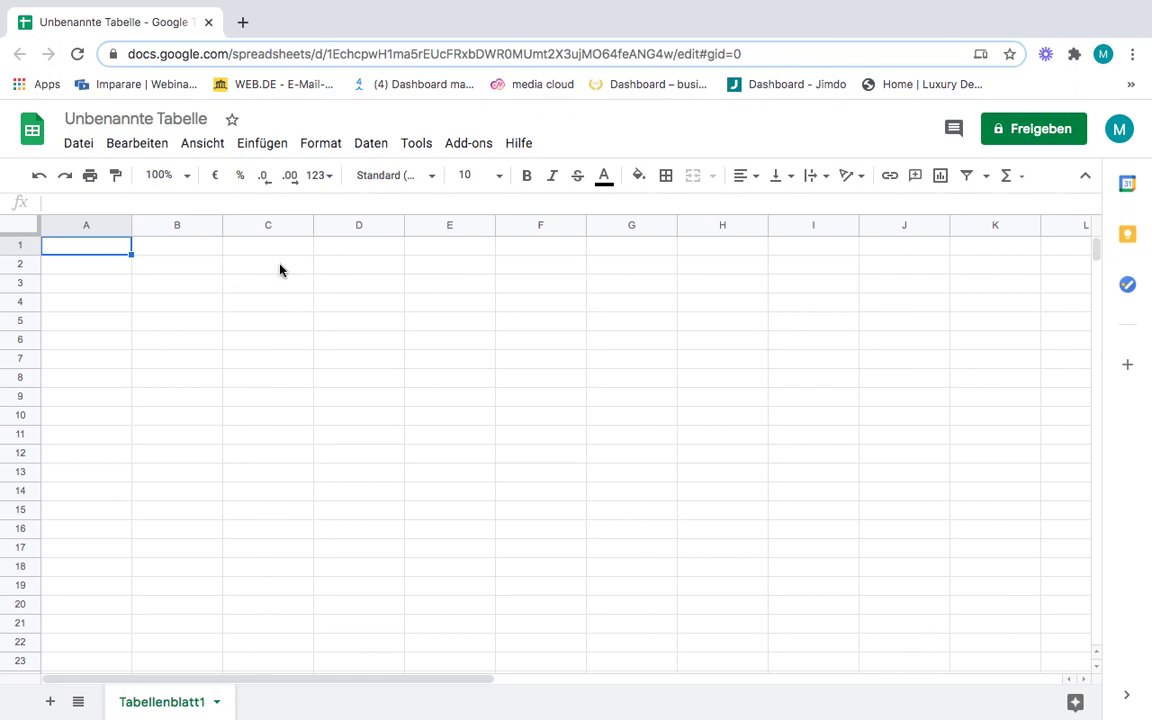
click(273, 268)
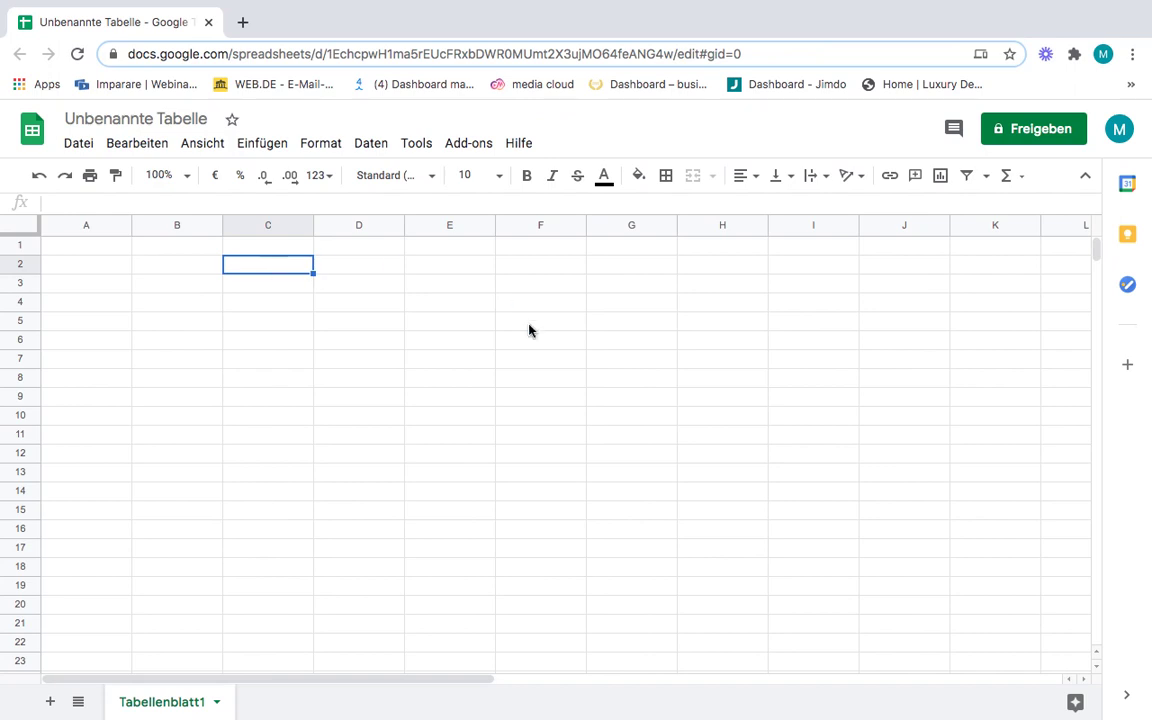
- Return to the desktop screenshots and arrange the YouTube and Amazon windows so both "kindererziehung" suggestion lists are readable side by side
key(ctrl+Left)
key(ctrl+Left)
key(ctrl+Left)
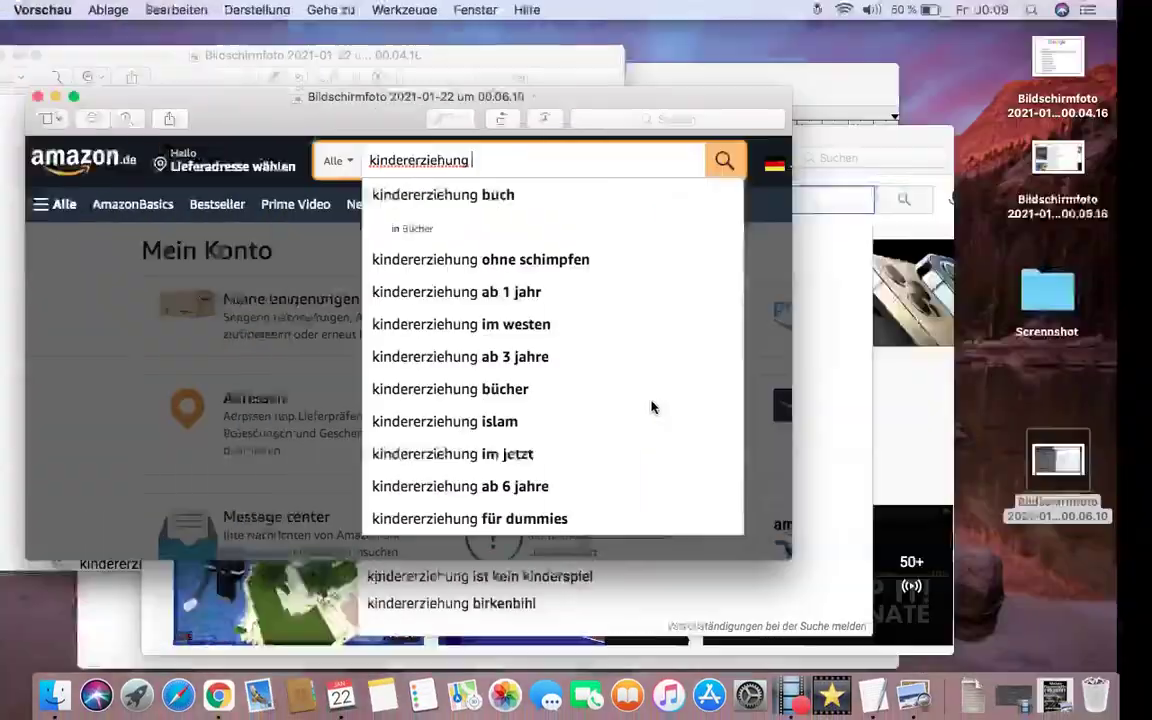
key(ctrl+Right)
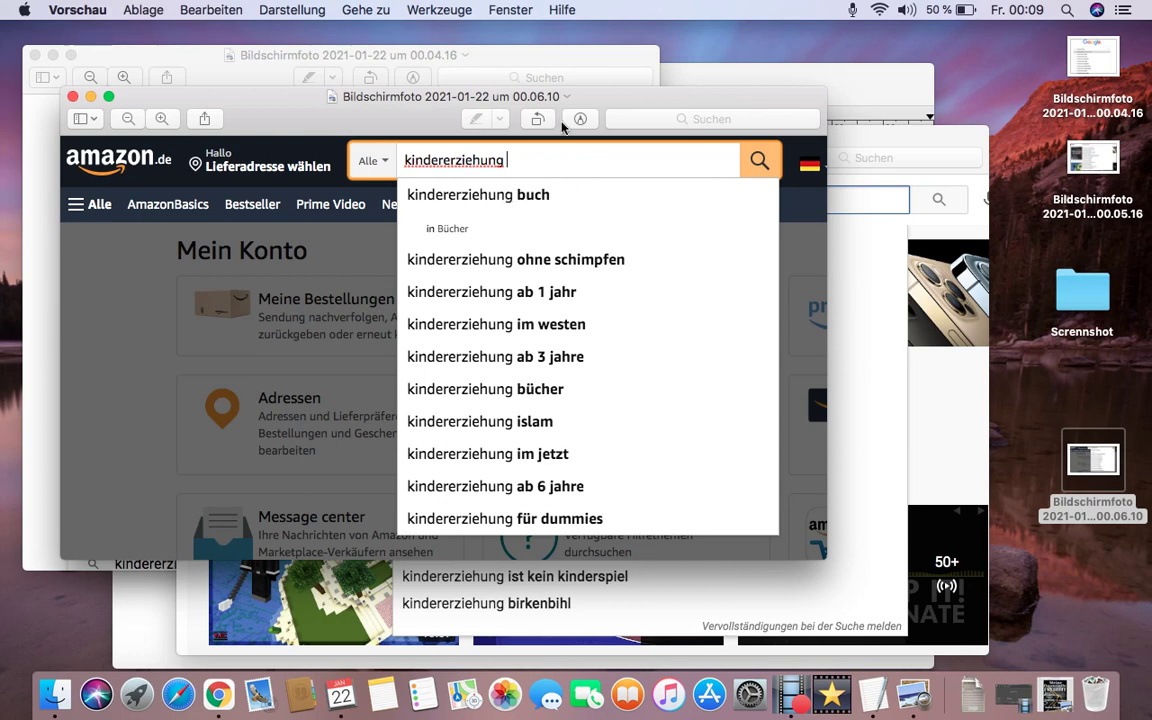
drag(599, 117, 857, 237)
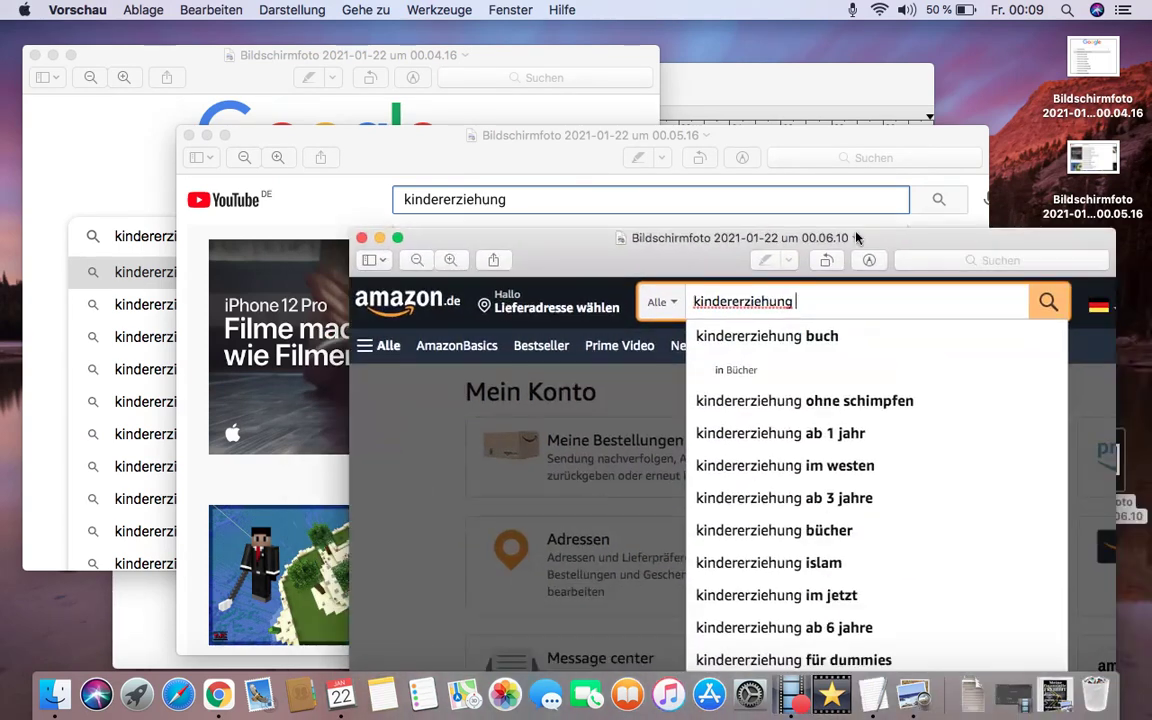
drag(825, 137, 632, 93)
drag(918, 260, 966, 143)
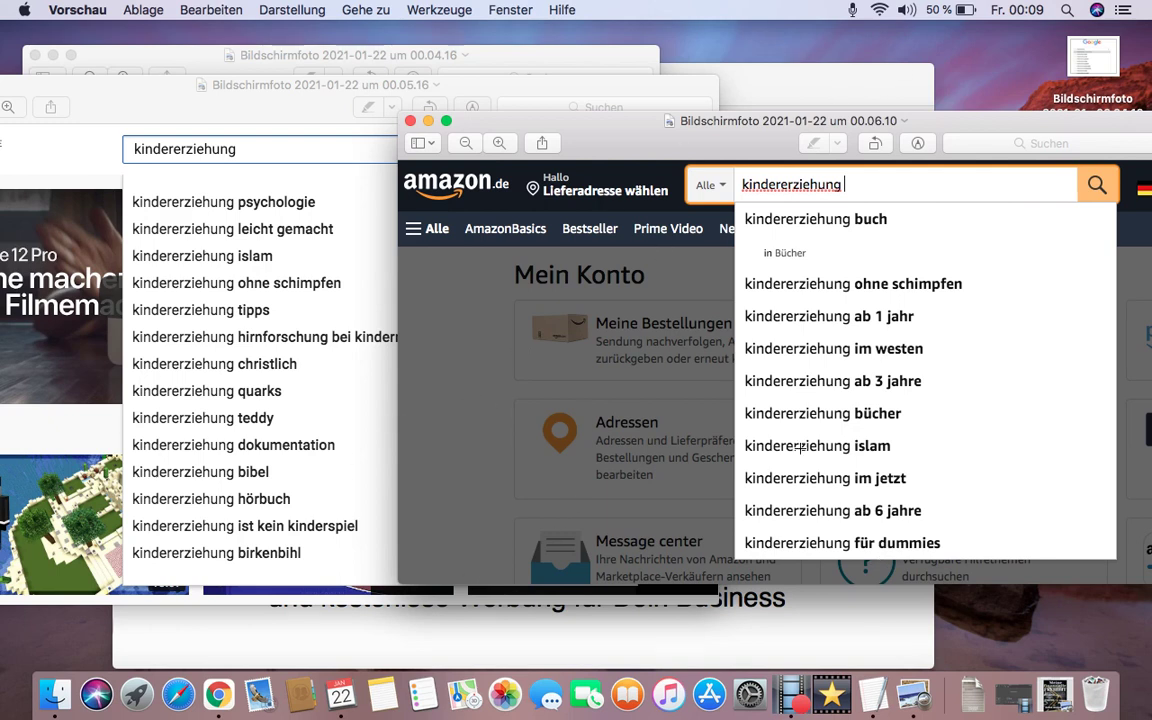
- Switch back to the spreadsheet and enter the keyword "kindererziehung buch" in cell C2
key(ctrl+Right)
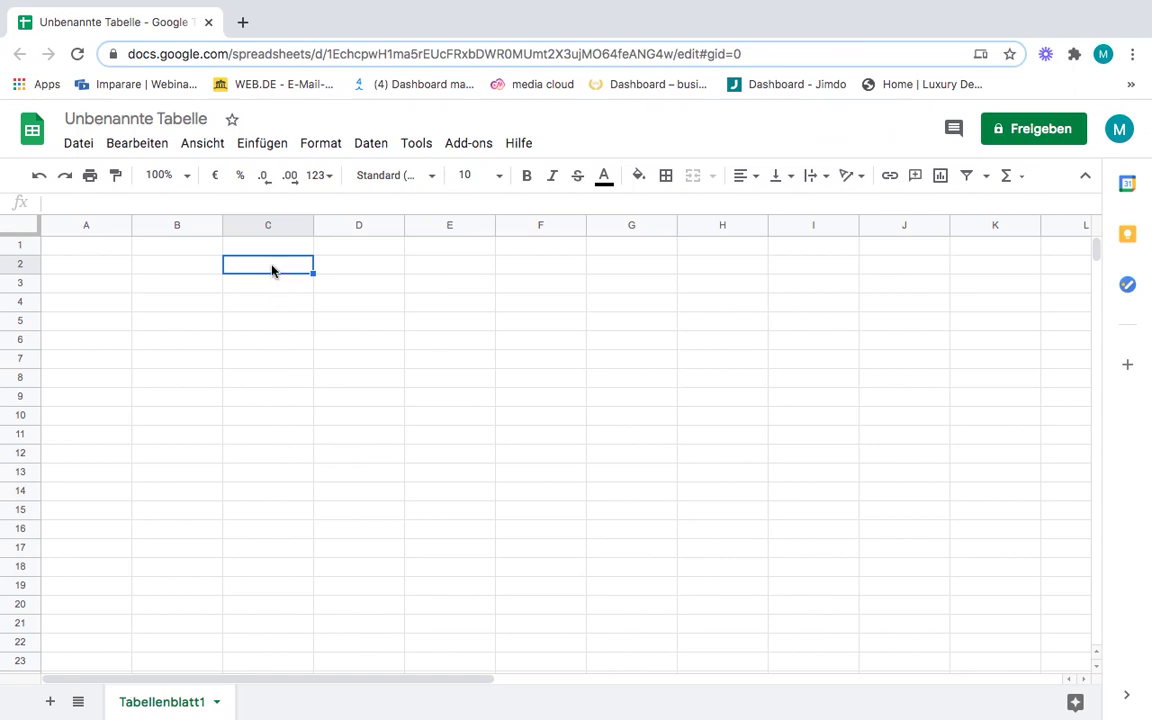
text(kinder)
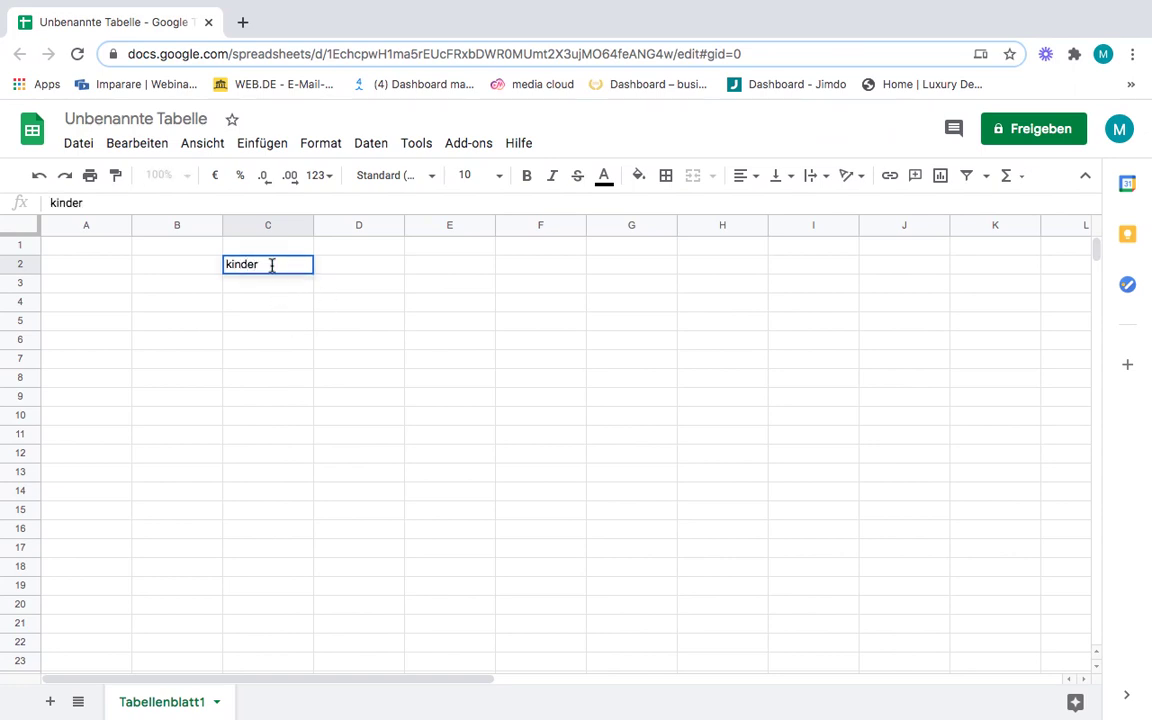
text(erziehung )
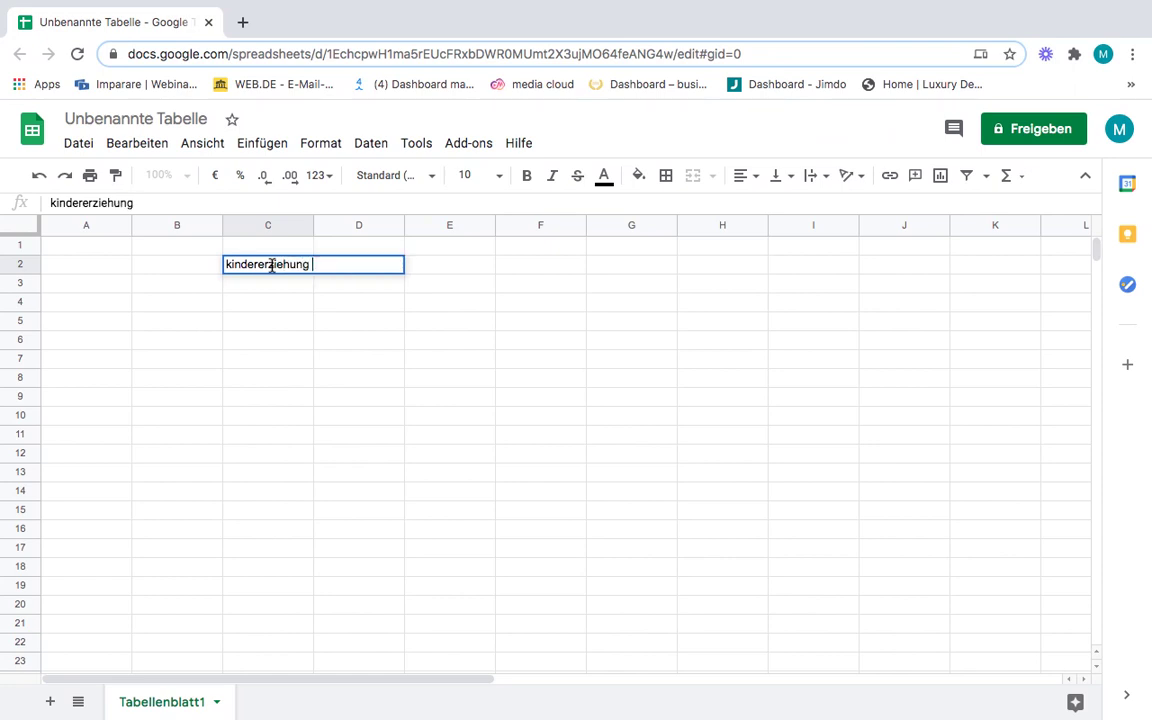
text(buch)
key(Tab)
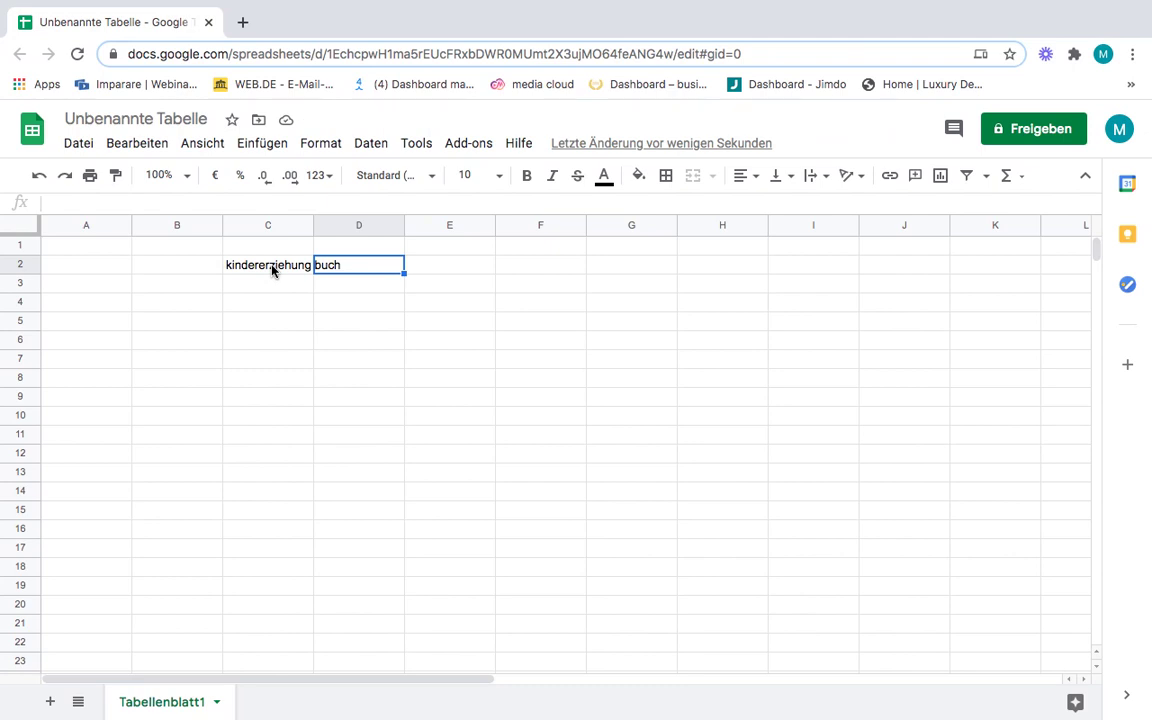
- Enter the keyword "kindererziehung ohne schimpfen" in cell D2
text(kindererzie)
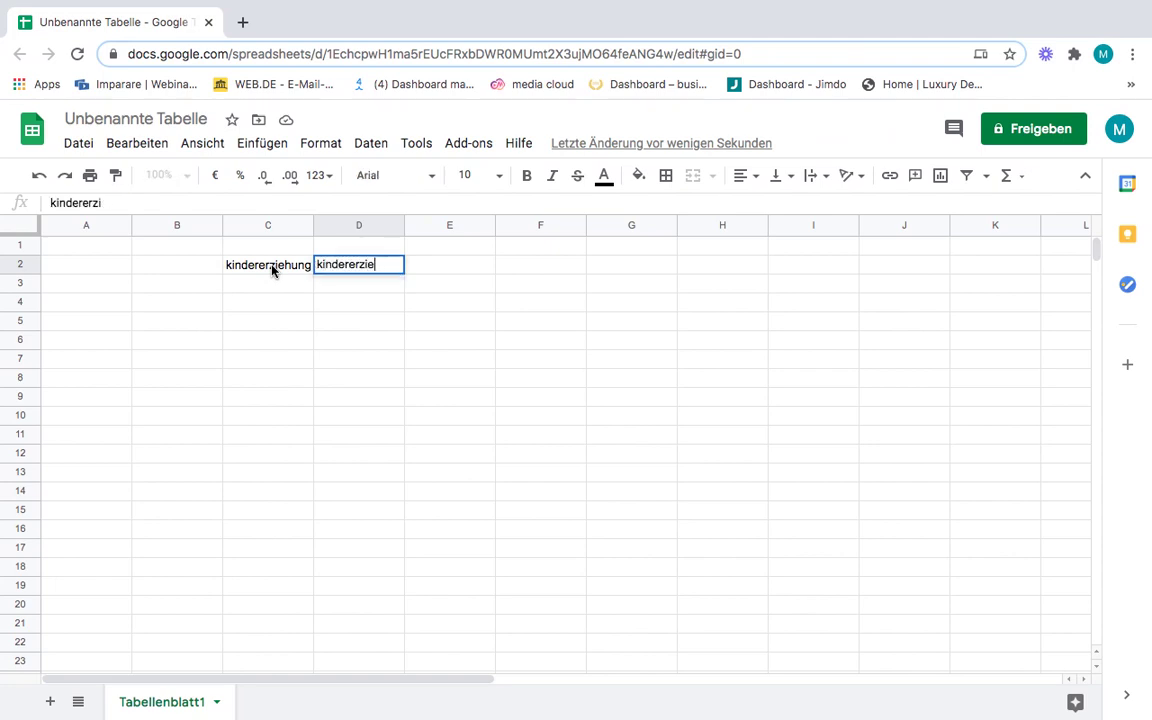
text(hung ohne schim)
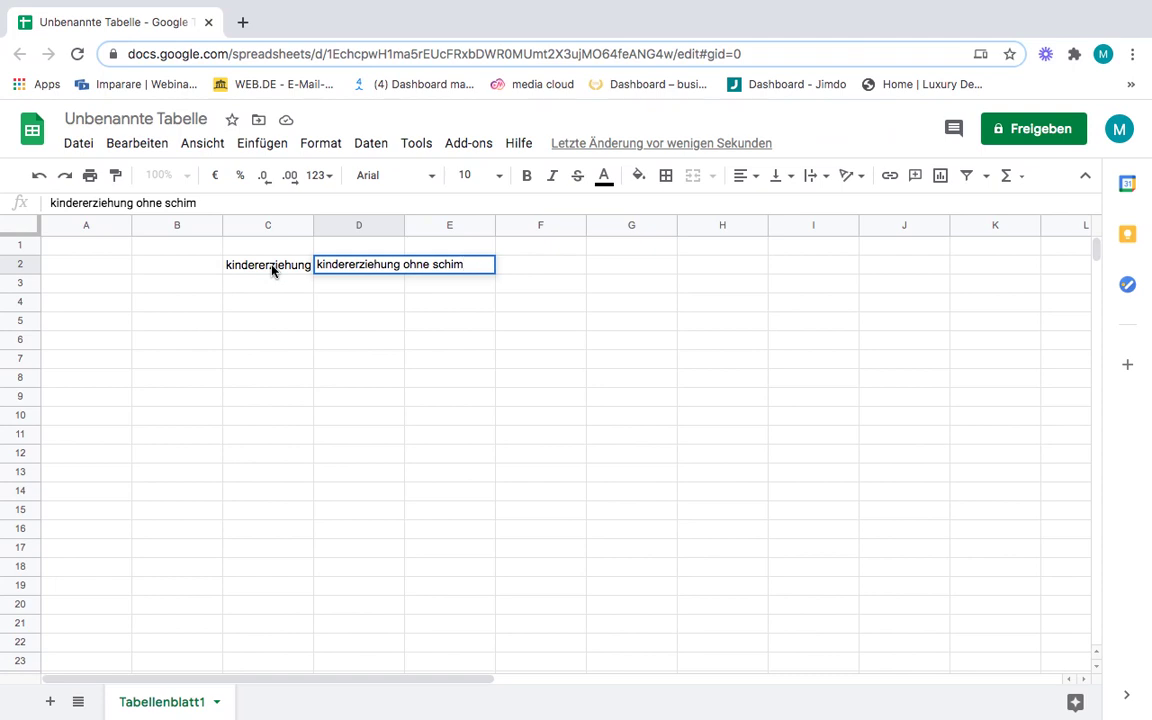
text(pfen)
key(Tab)
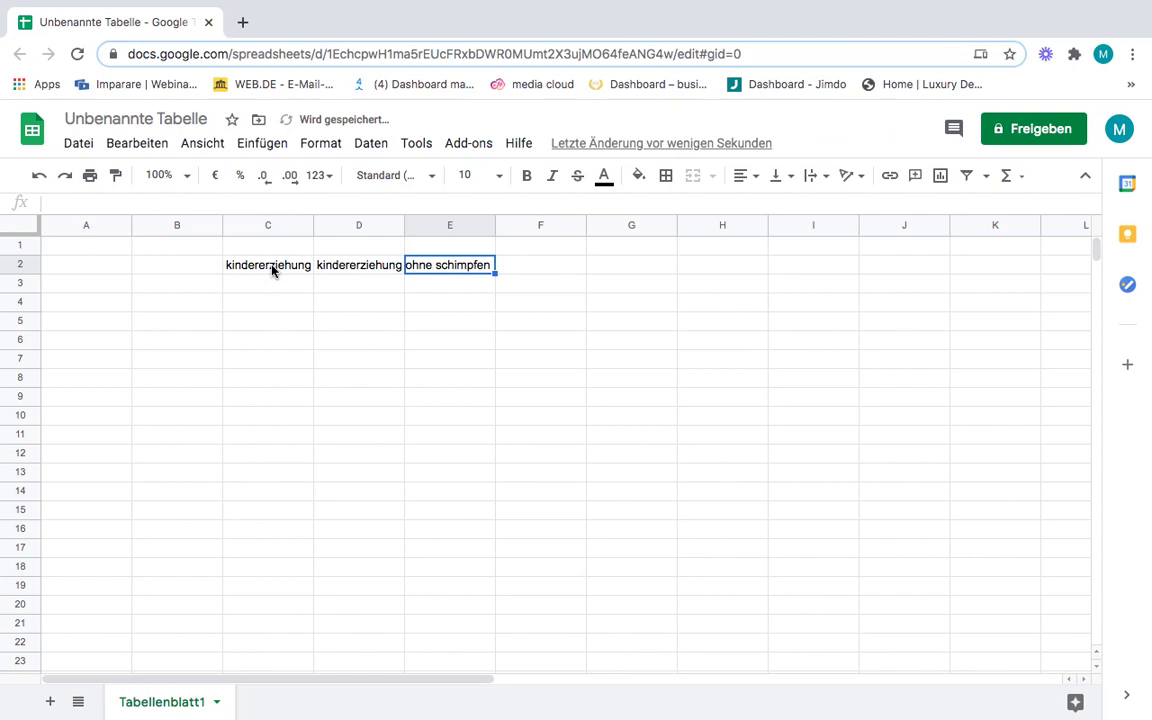
- Enter the keyword "indererziehung islam" in cell E2
text(inderer)
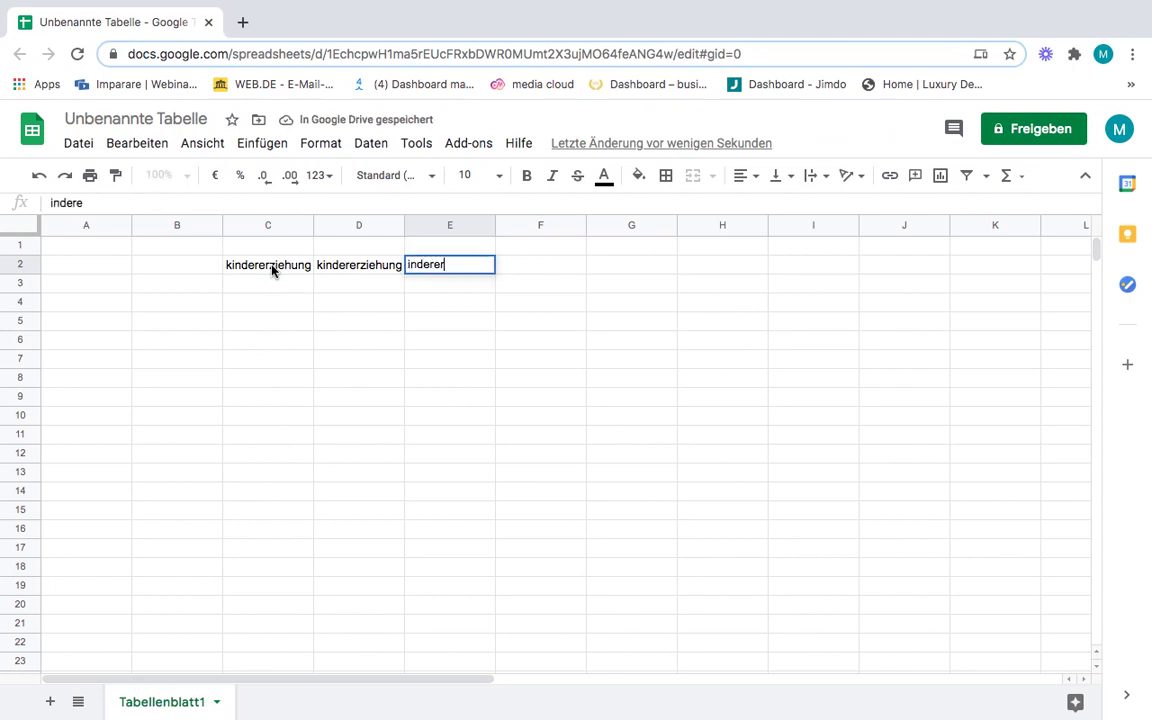
text(ziehung )
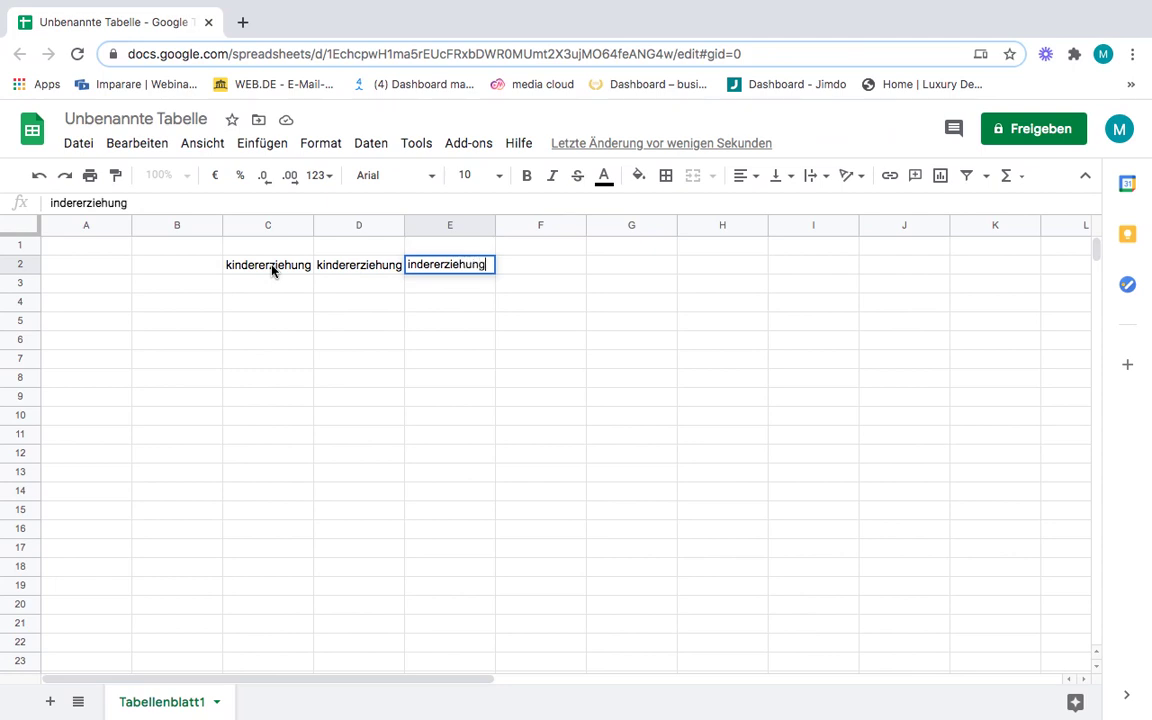
text(islam)
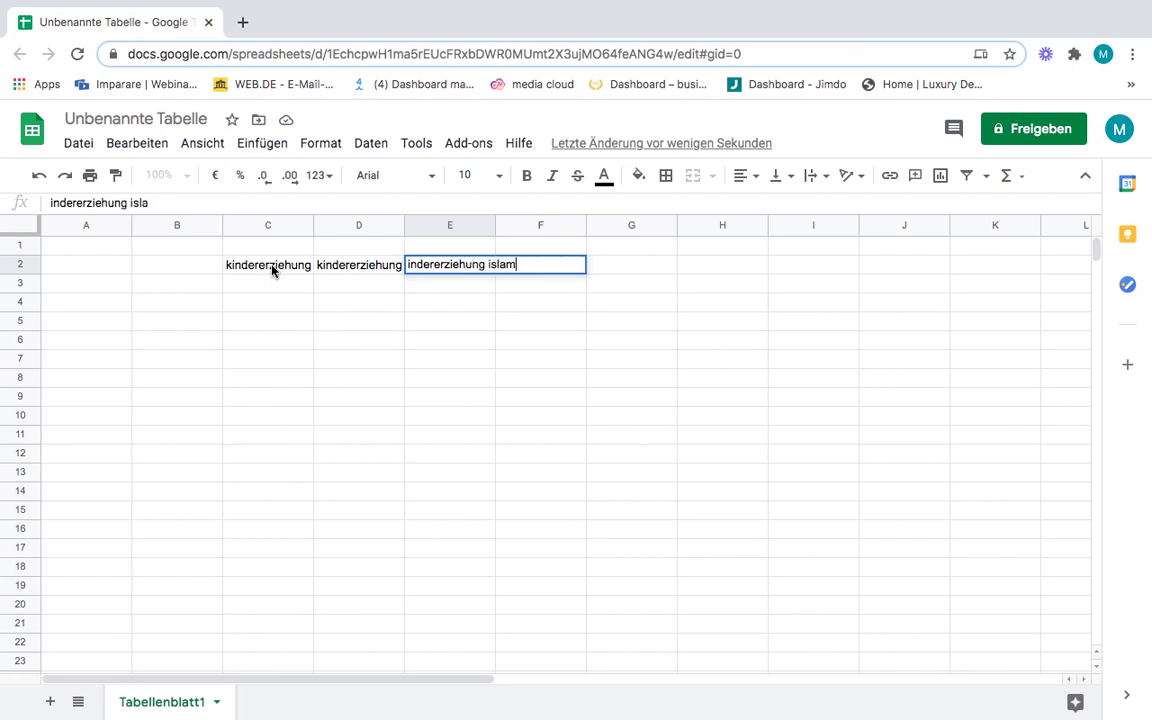
key(Tab)
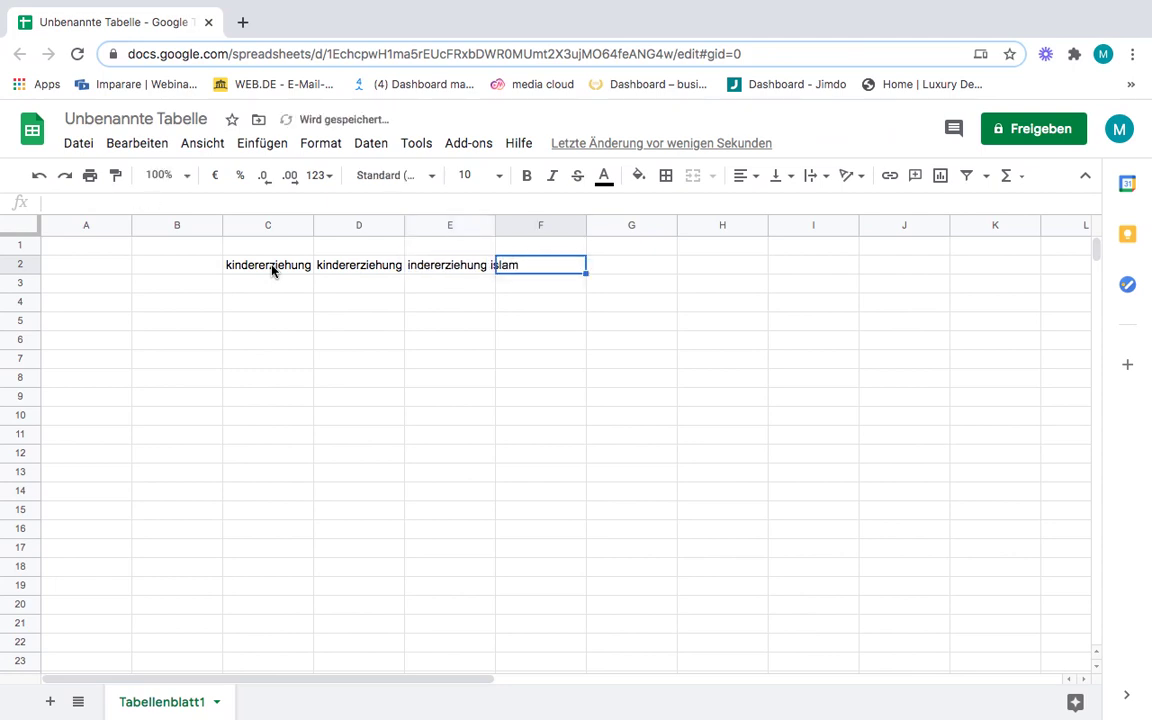
- Enter the keyword "kindererziehung für dummies" in cell F2
text(kinder)
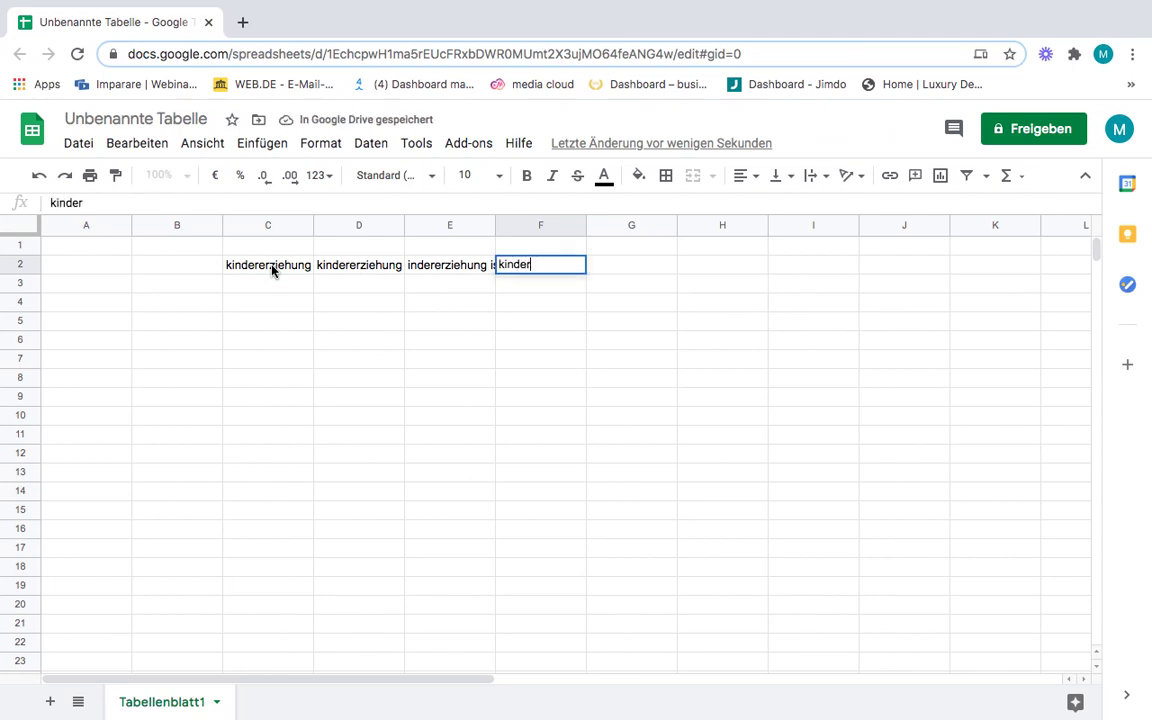
text(erziehung )
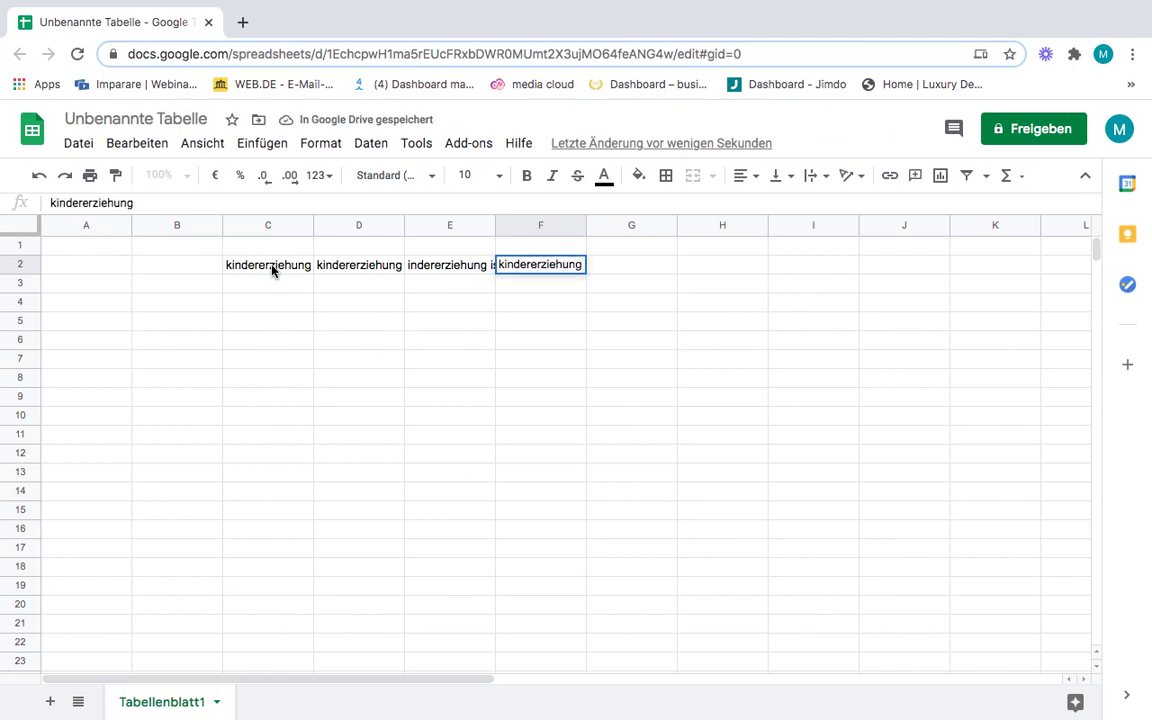
text(für )
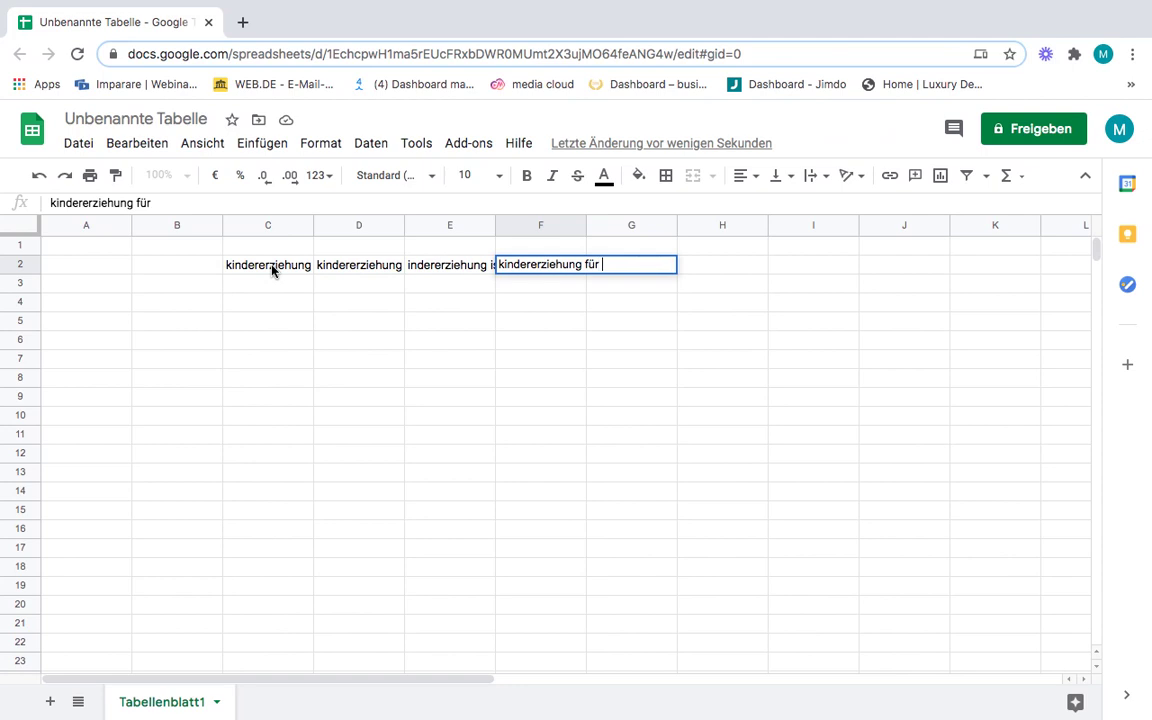
text(dummies)
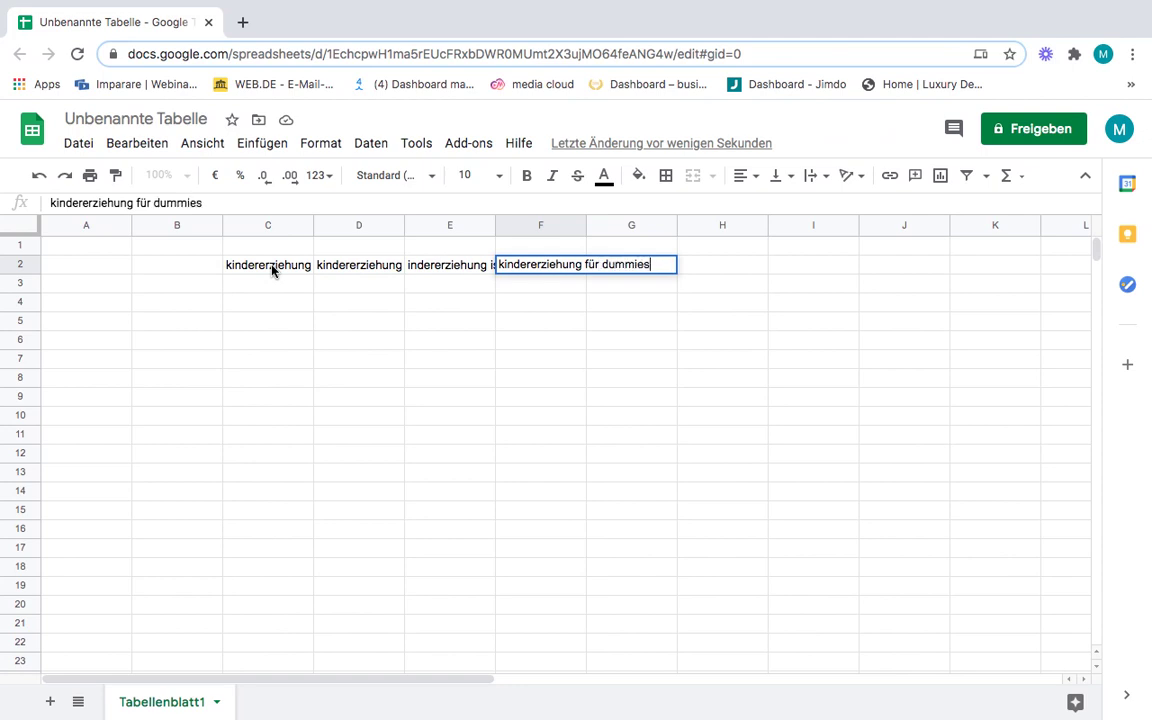
key(Tab)
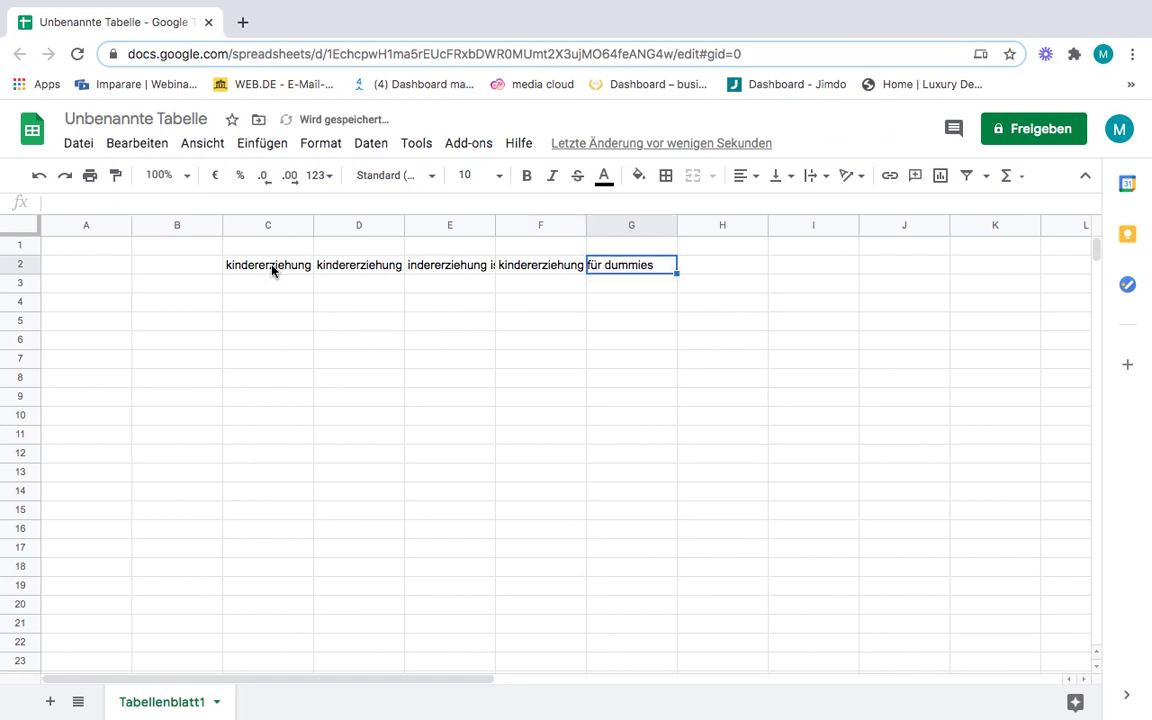
- Enter the keyword "kindererziehung psychologie" in cell G2 and check the suggestion screenshots on the desktop for further keywords
text(kindererziehung )
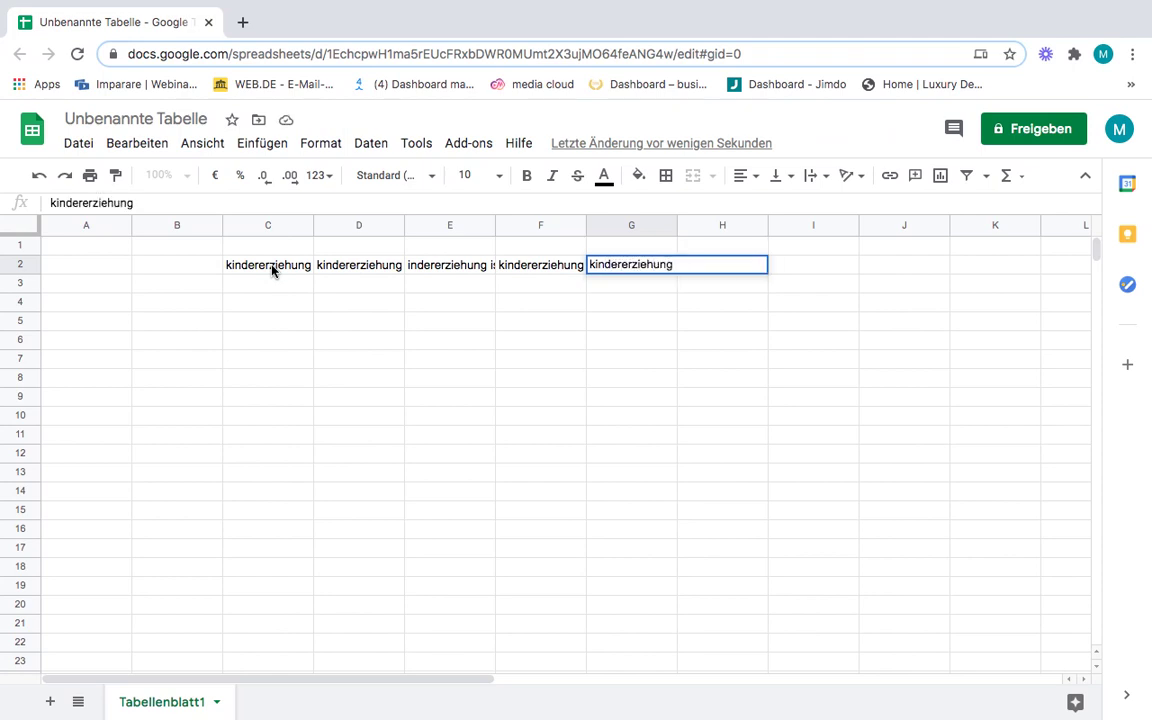
text(psychologie)
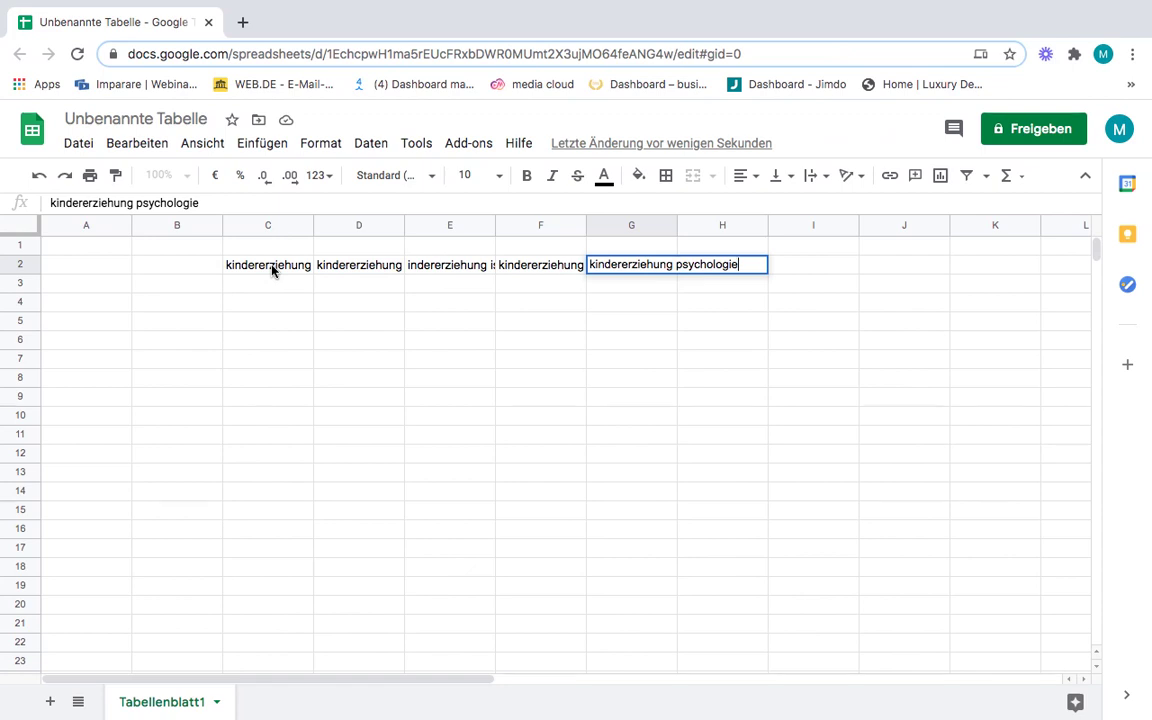
key(Tab)
key(ctrl+Left)
key(ctrl+Left)
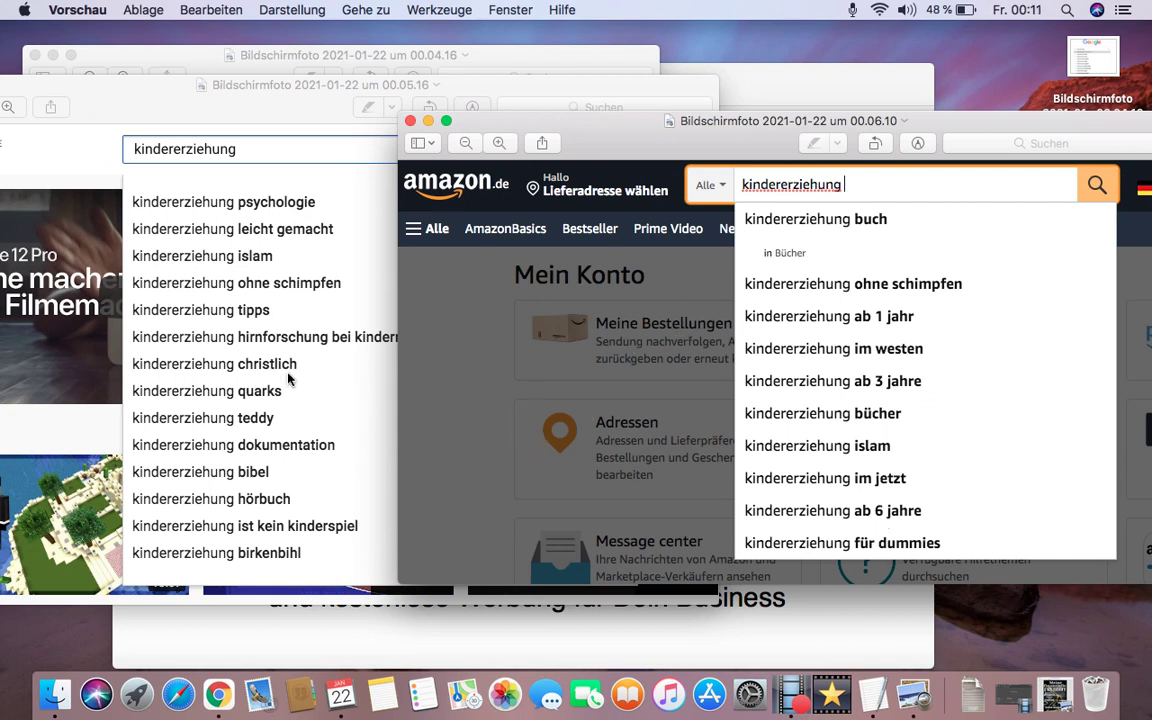
key(ctrl+Right)
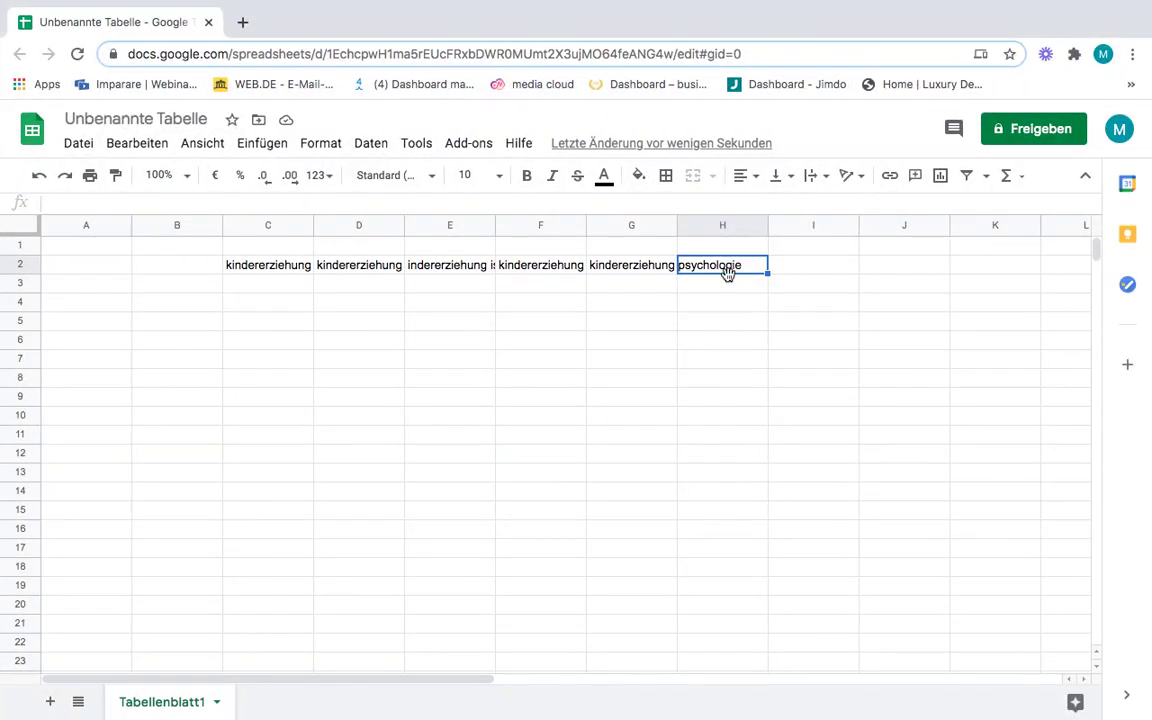
- Auto-fit the widths of columns C through G to their keyword text
double_click(313, 225)
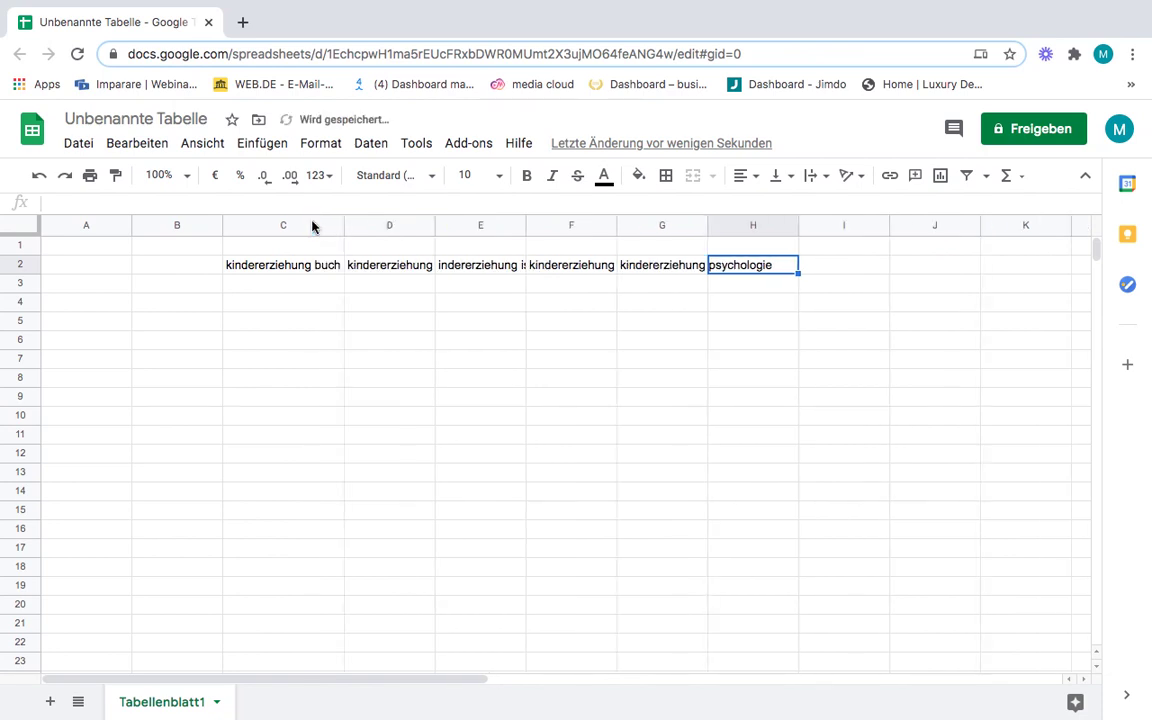
click(314, 226)
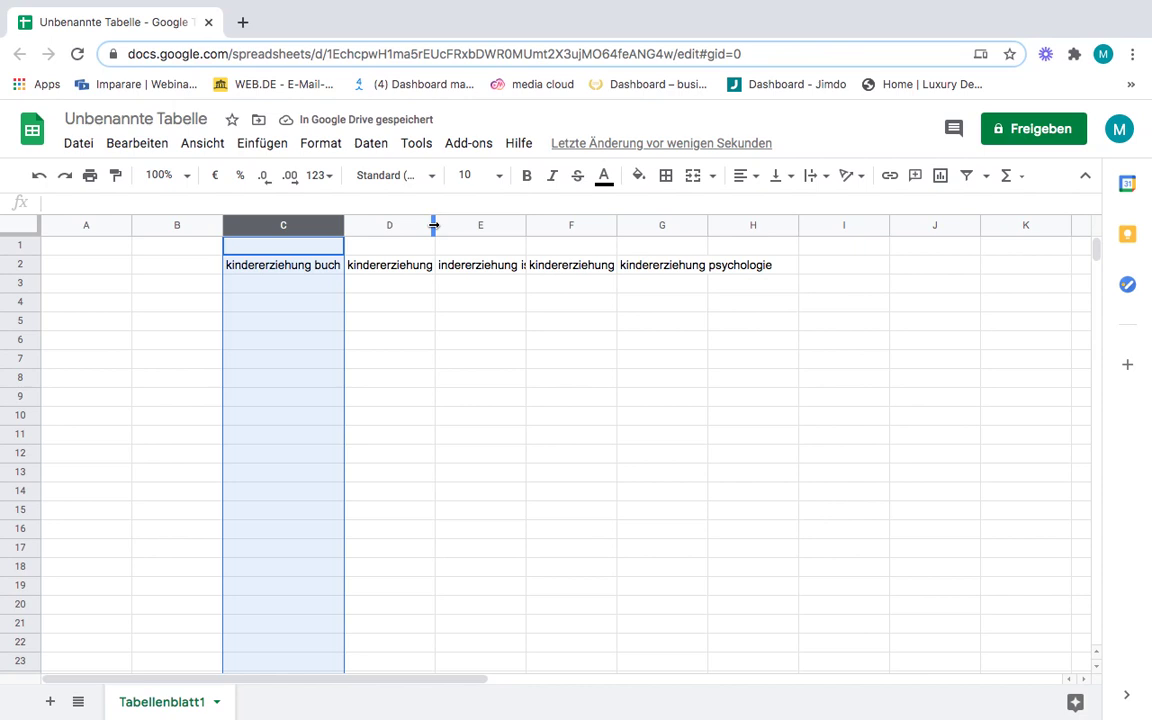
double_click(434, 225)
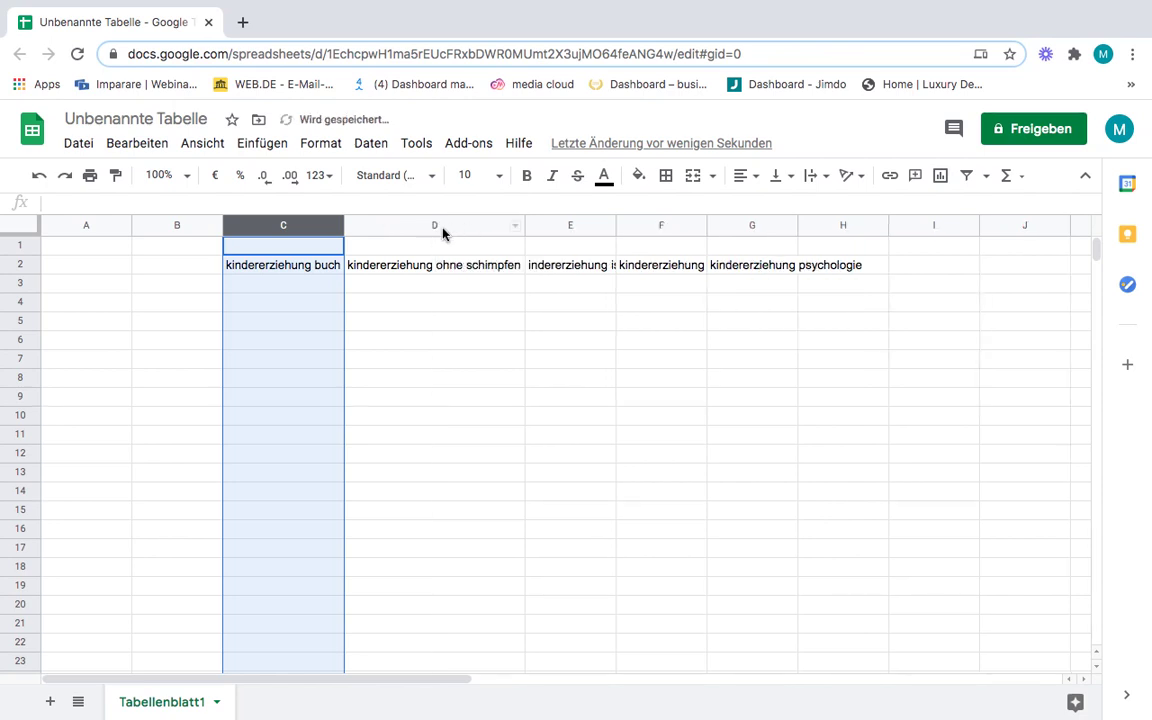
double_click(616, 226)
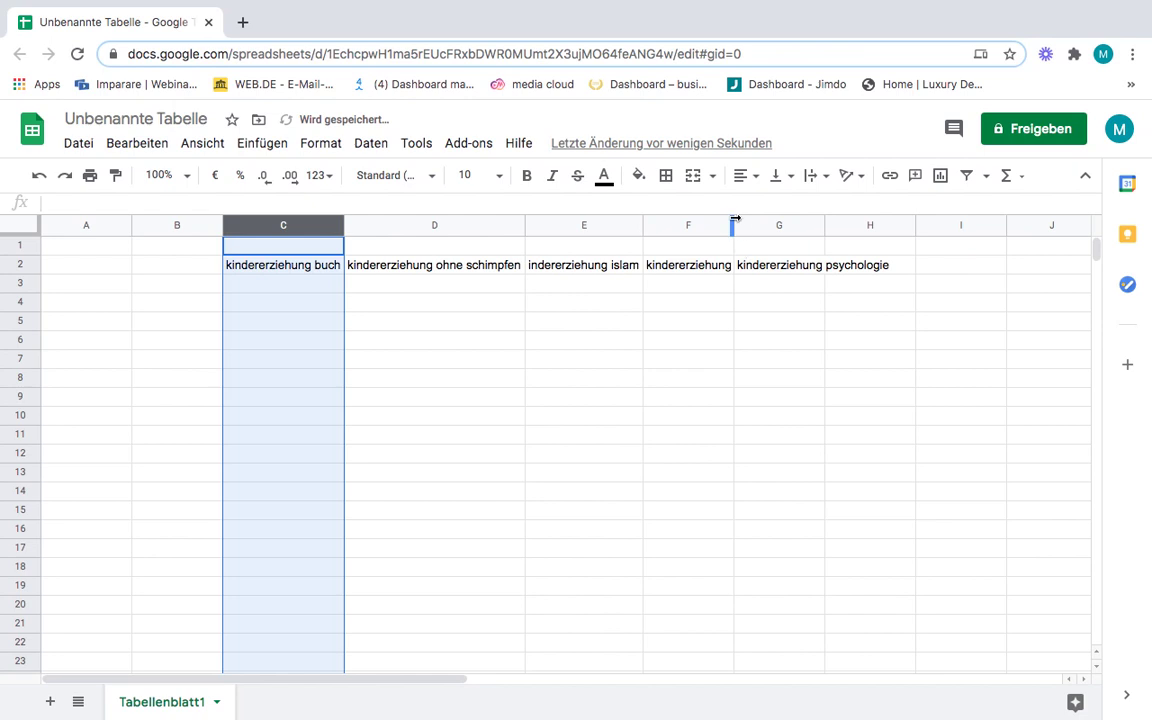
double_click(735, 220)
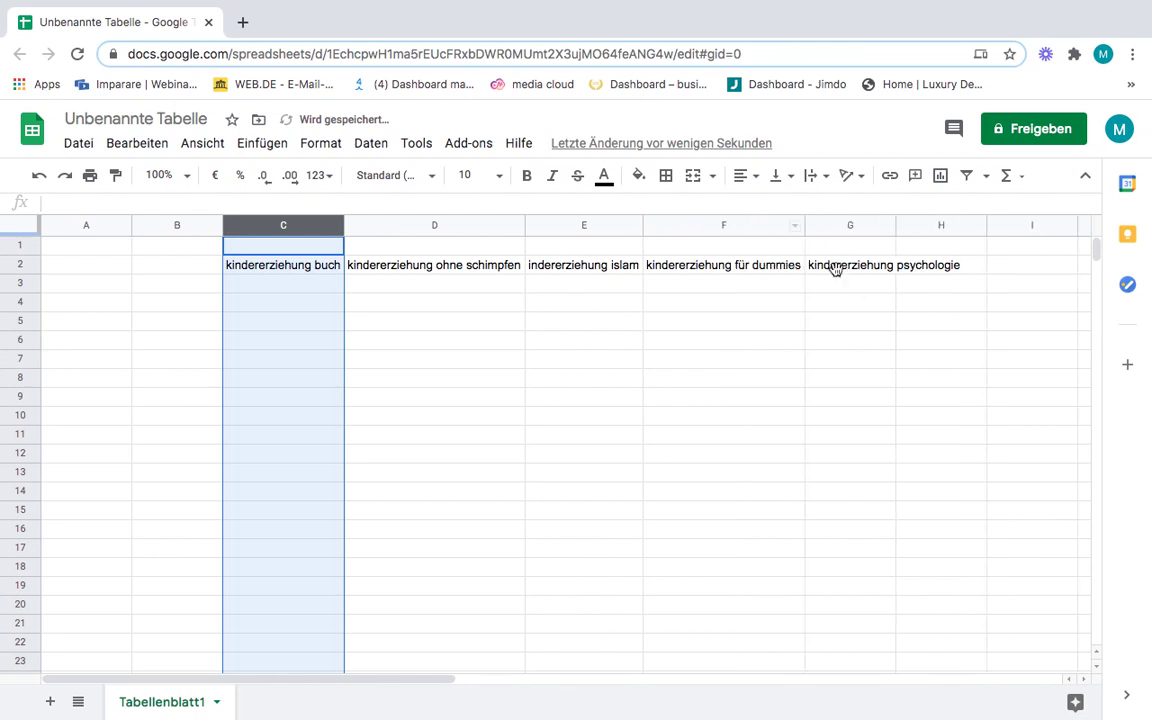
double_click(896, 225)
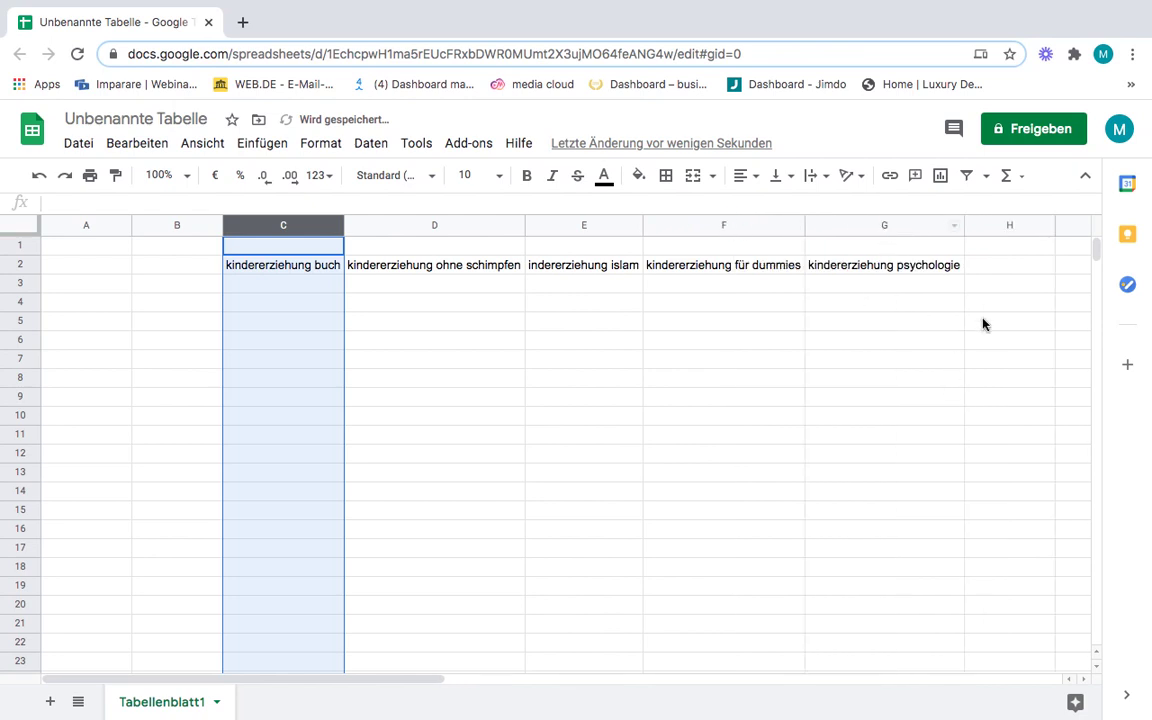
- Enter the keyword "kindererziehung chrichtlich" in cell H2
click(1005, 270)
text(kinderer)
text(u)
key(BackSpace)
text(ziehung)
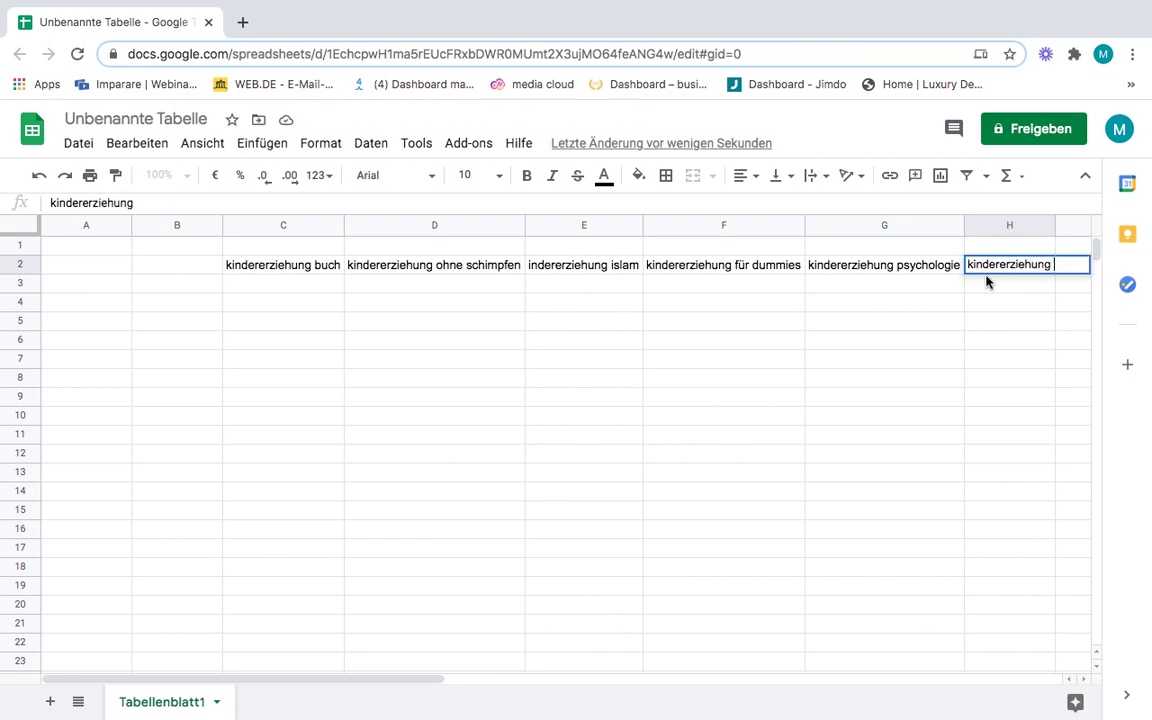
text( chrichtlich)
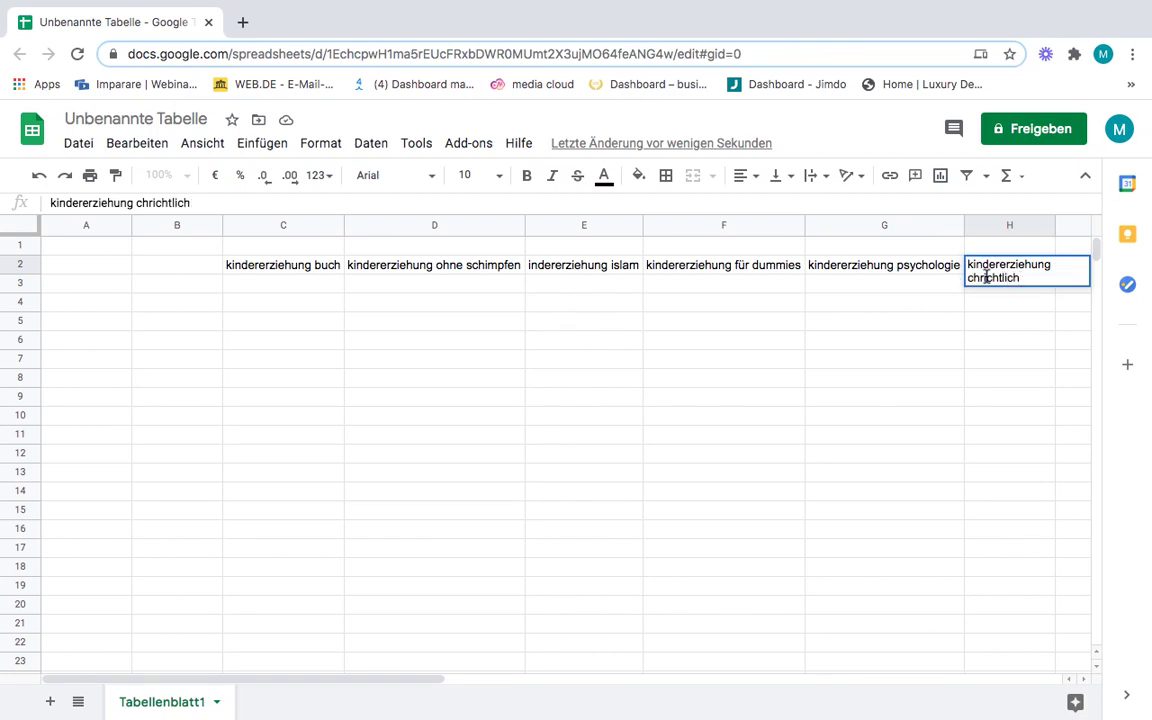
key(Return)
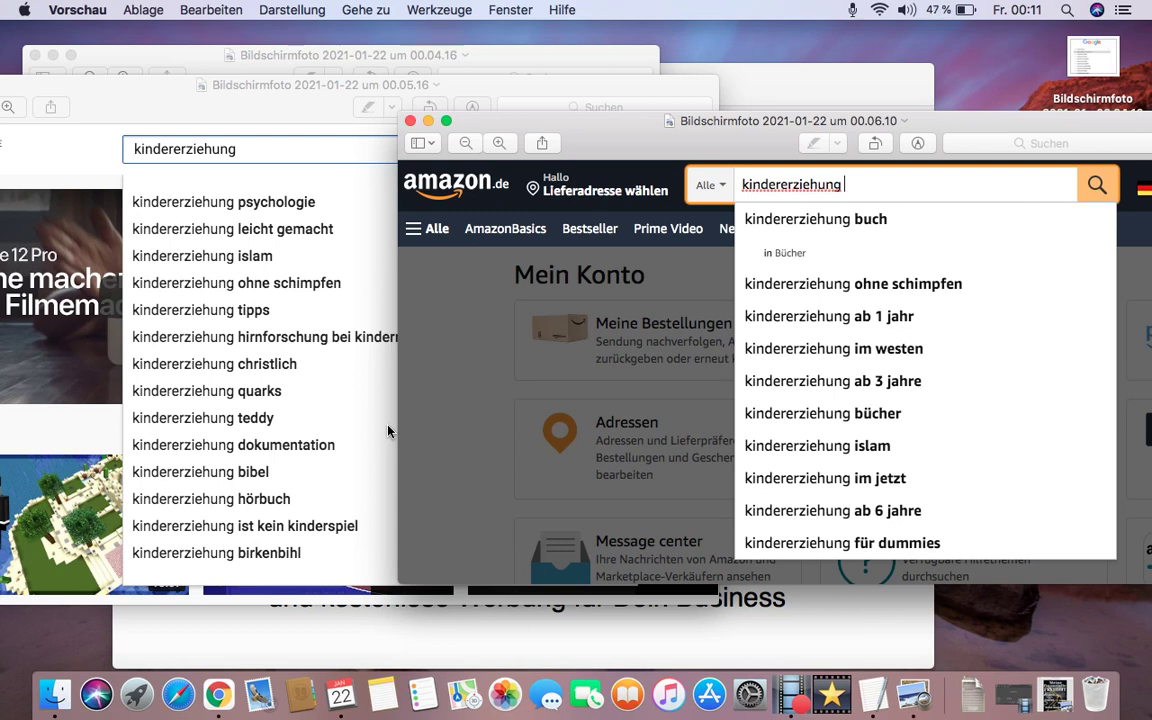
- Uncover the Google suggestions screenshot on the desktop and enter the keyword "kindererziehung rente" in cell A2 of the table
drag(471, 91, 420, 233)
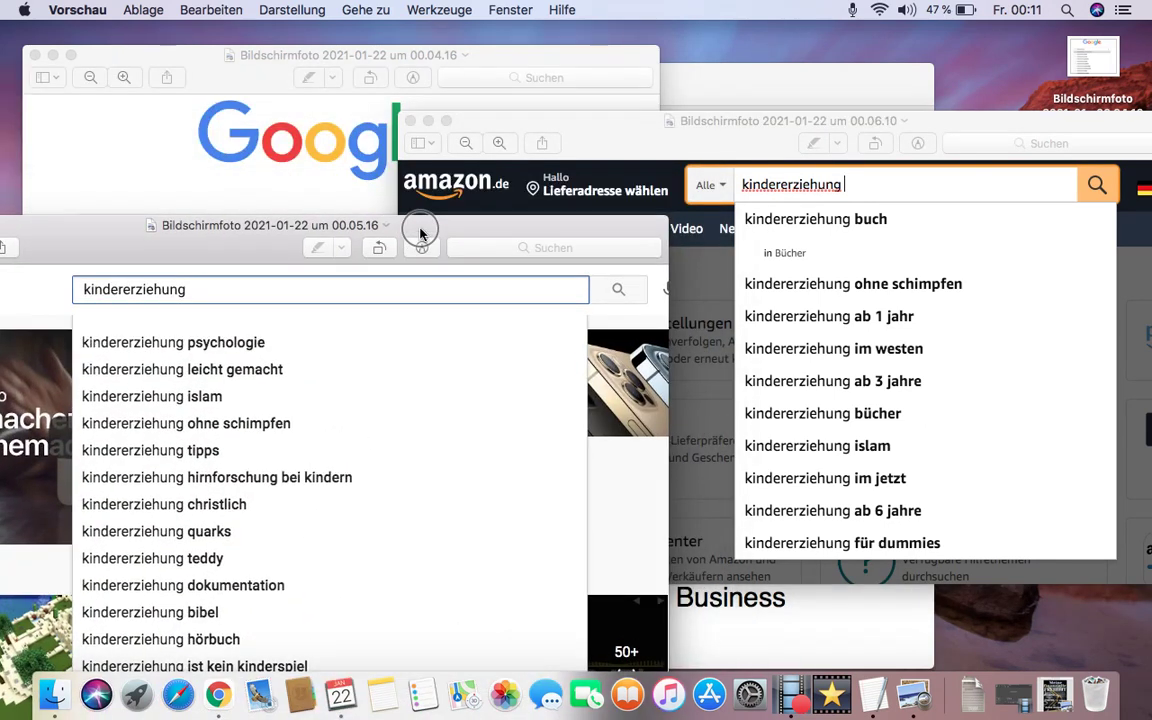
click(170, 122)
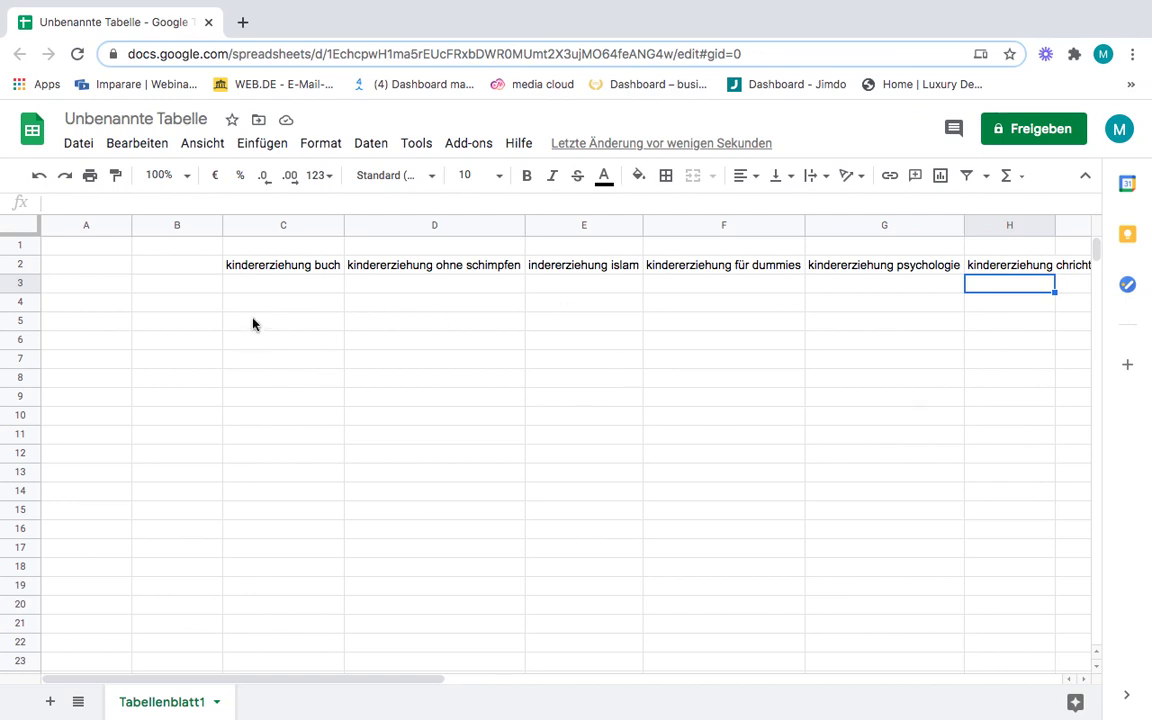
click(173, 266)
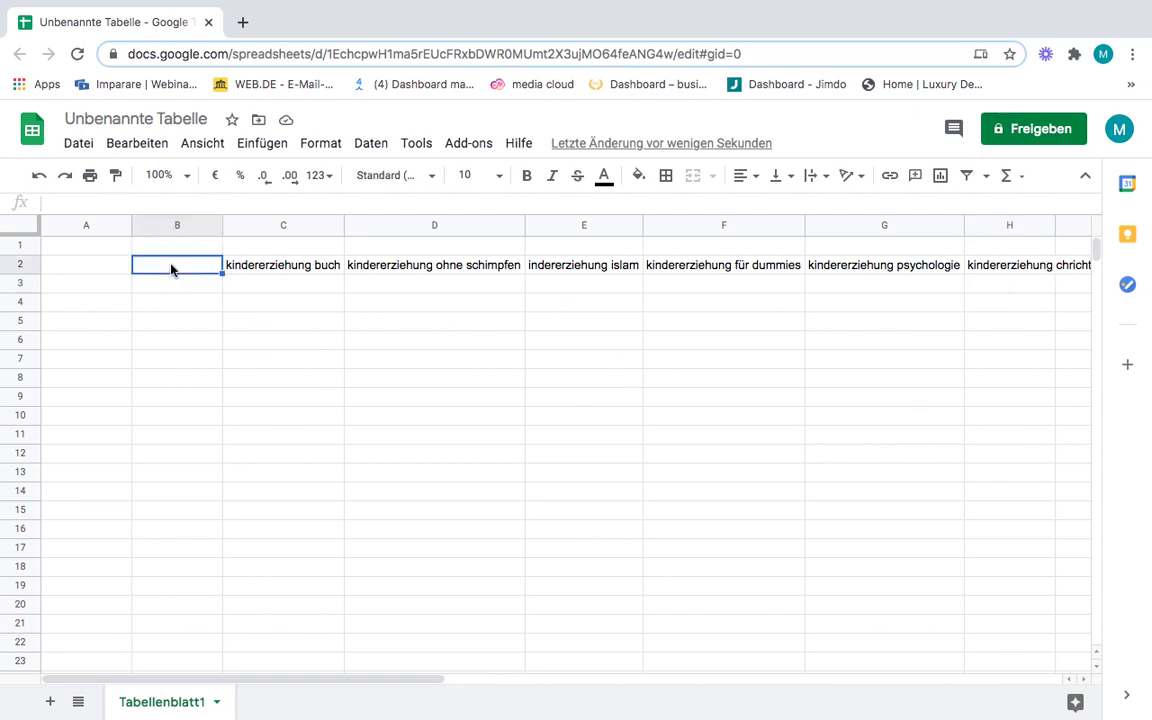
click(99, 268)
text(kind)
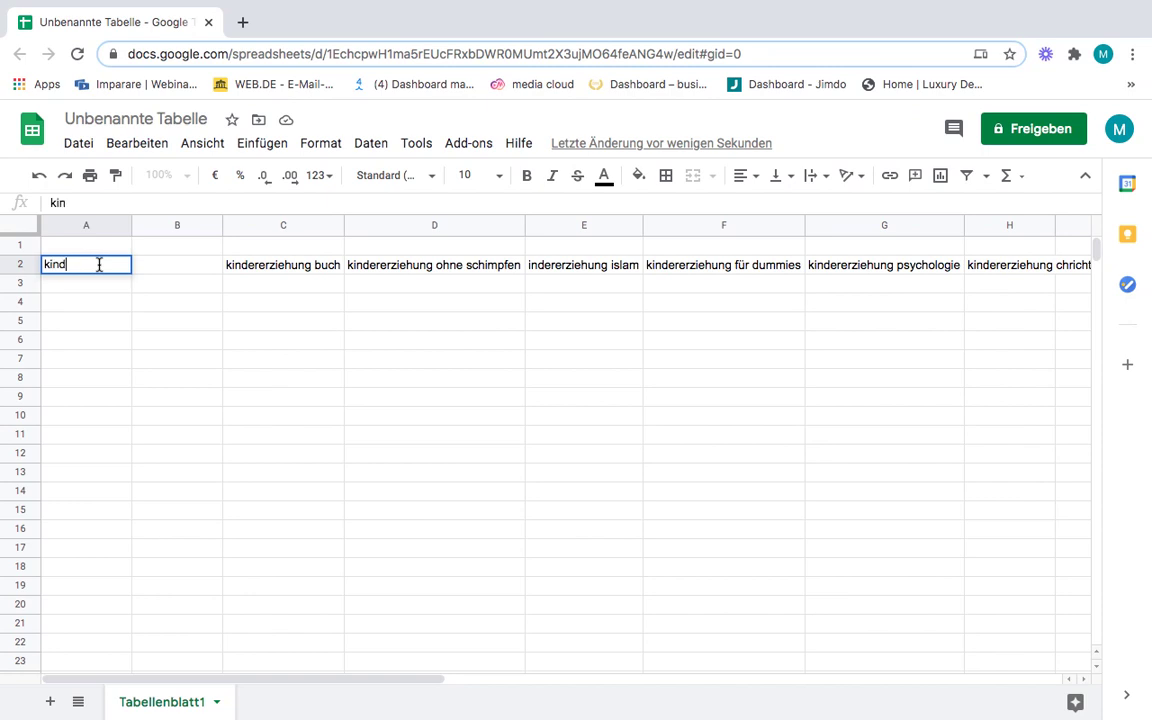
text(ererziehung rente)
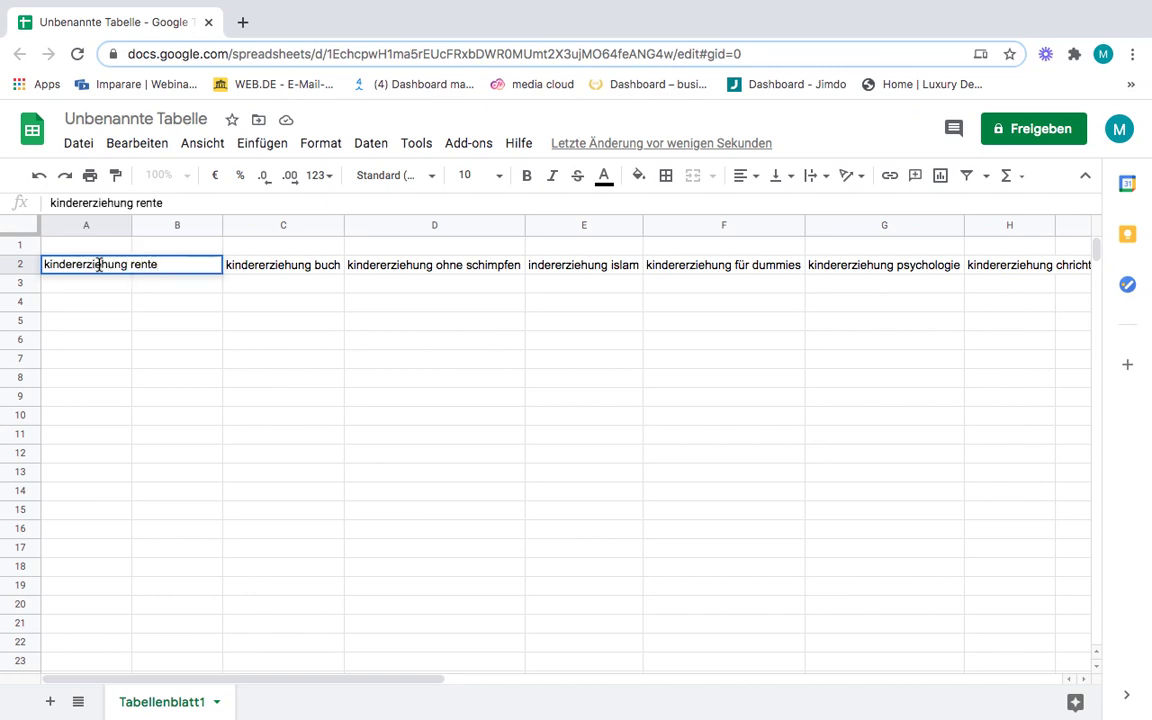
key(Tab)
- Enter the keyword "kindererziehung tipps" in cell B2
text(kindererzi)
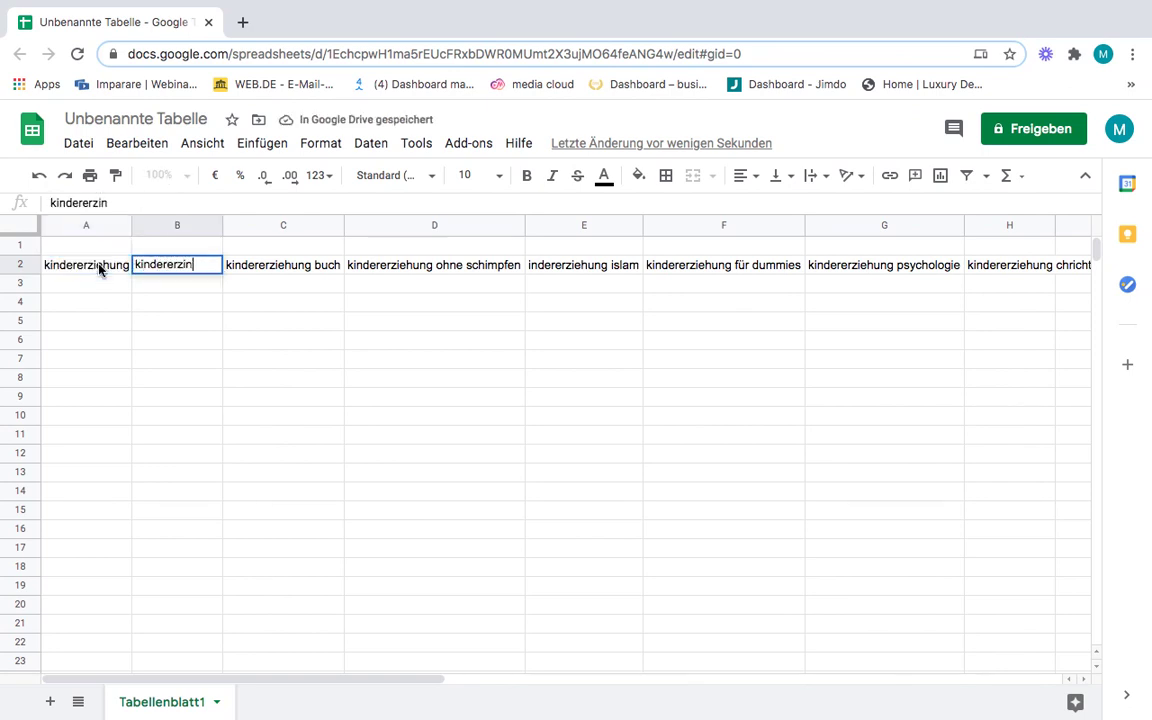
text(ehung ti)
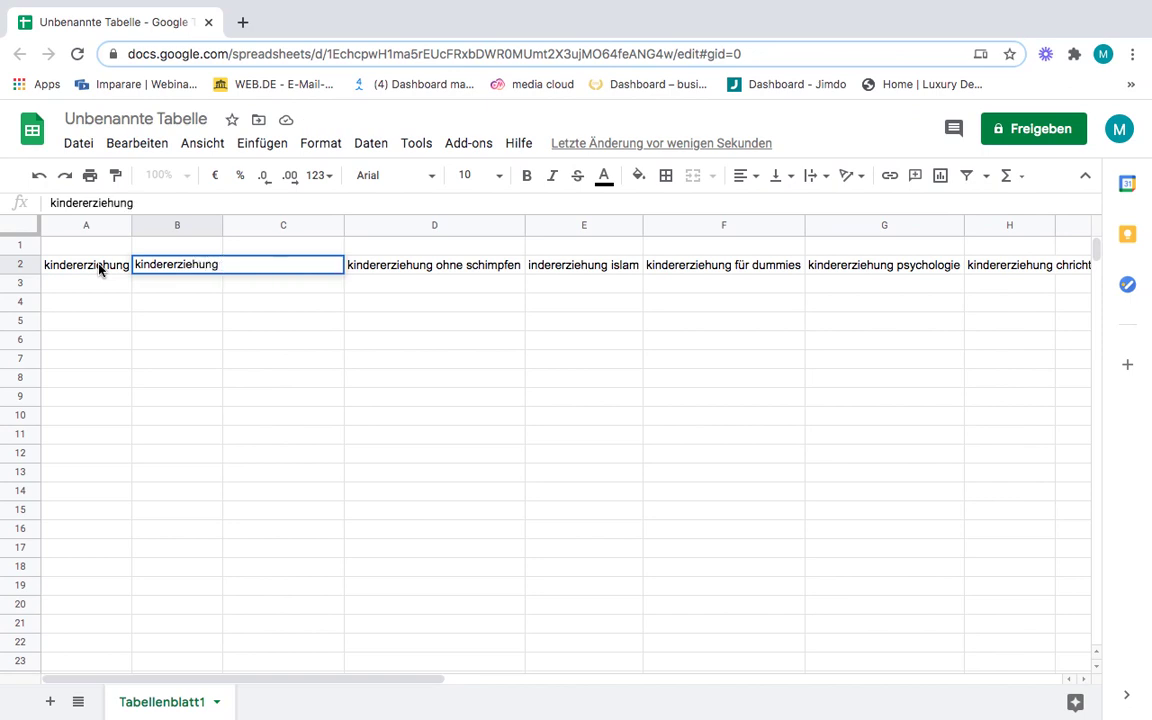
text(pps)
click(203, 362)
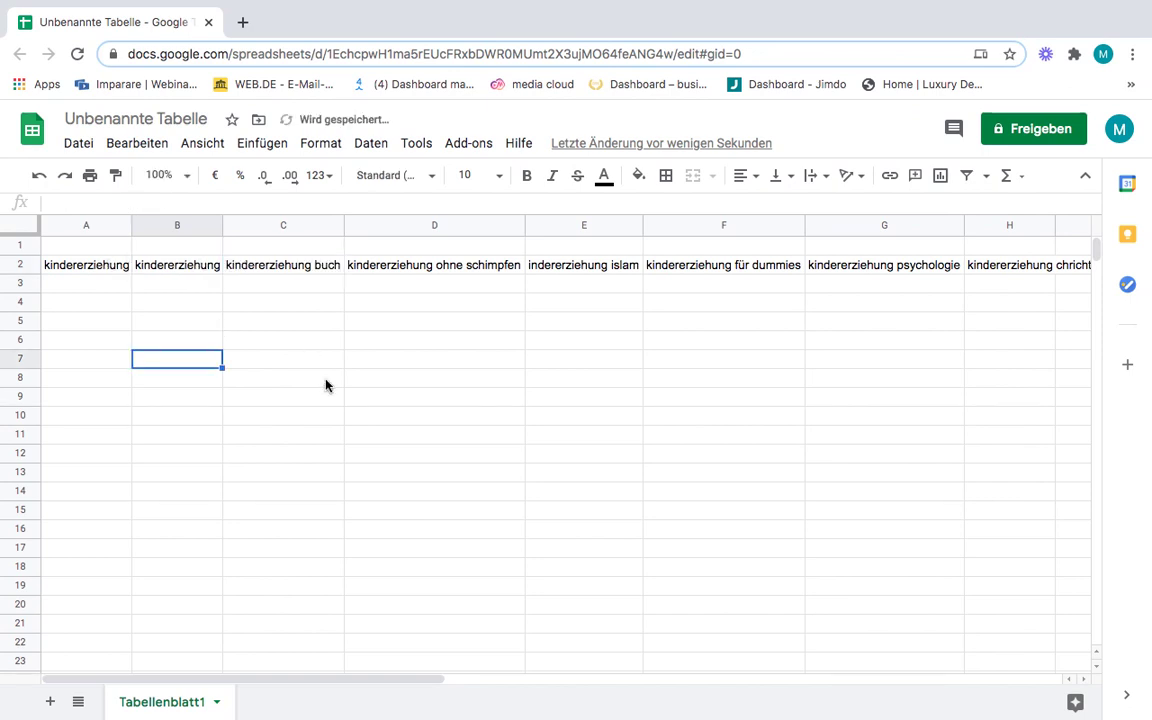
- Auto-fit the widths of columns B and A to their keyword text
double_click(222, 228)
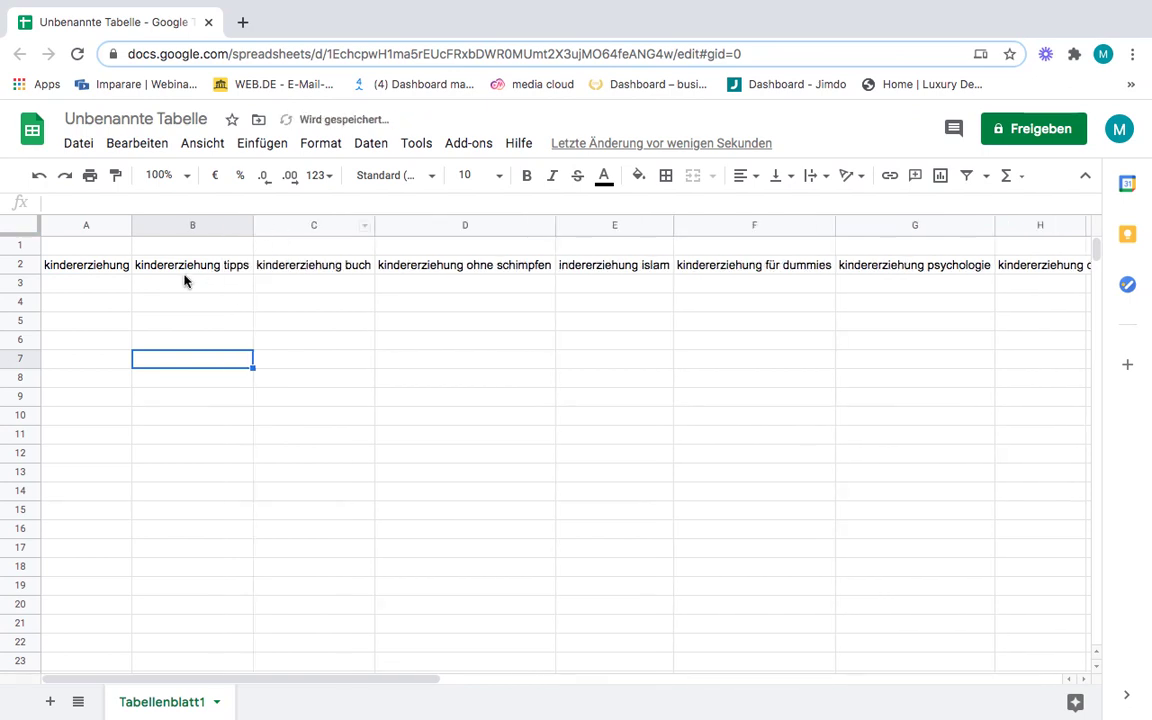
double_click(131, 226)
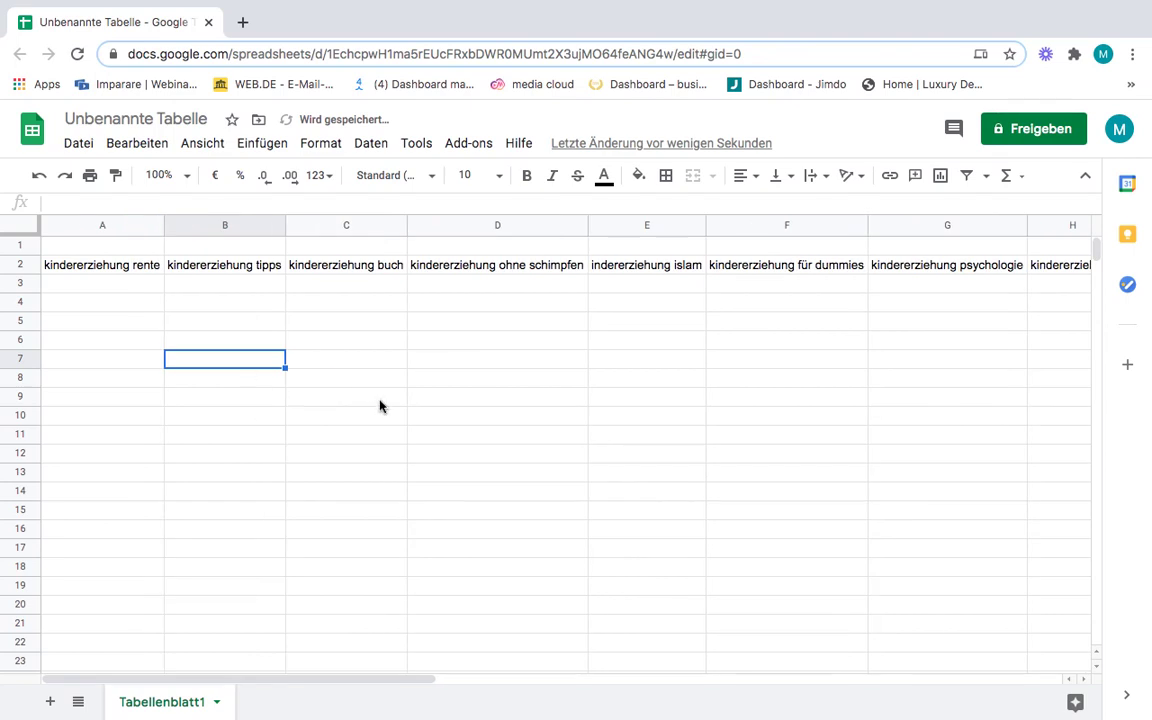
scroll(588, 367, right, 2)
scroll(588, 367, right, 5)
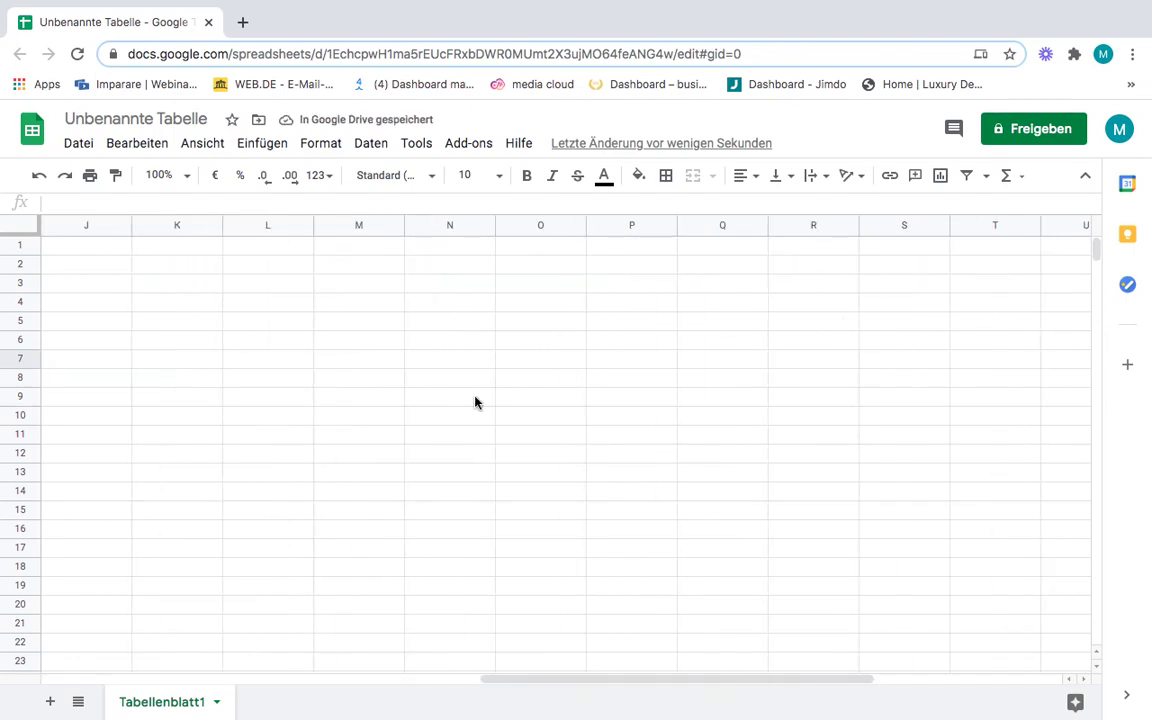
scroll(453, 397, left, 6)
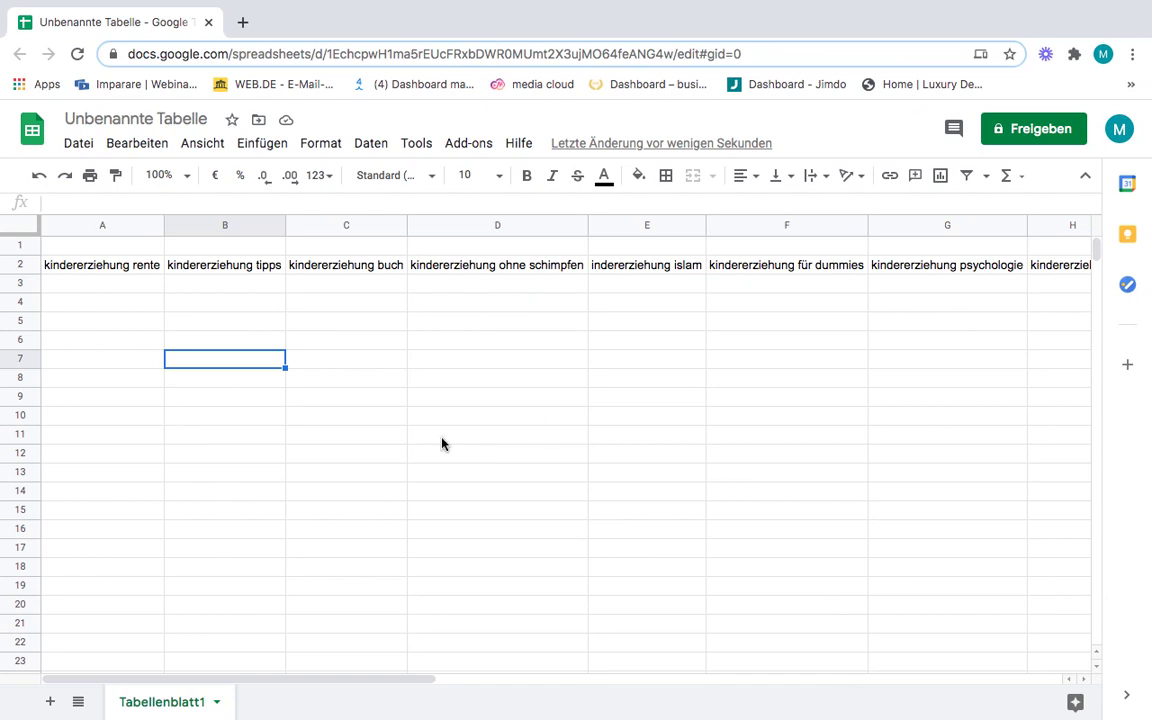
- Copy all the keywords in row 2, cells A2 through H2
click(102, 270)
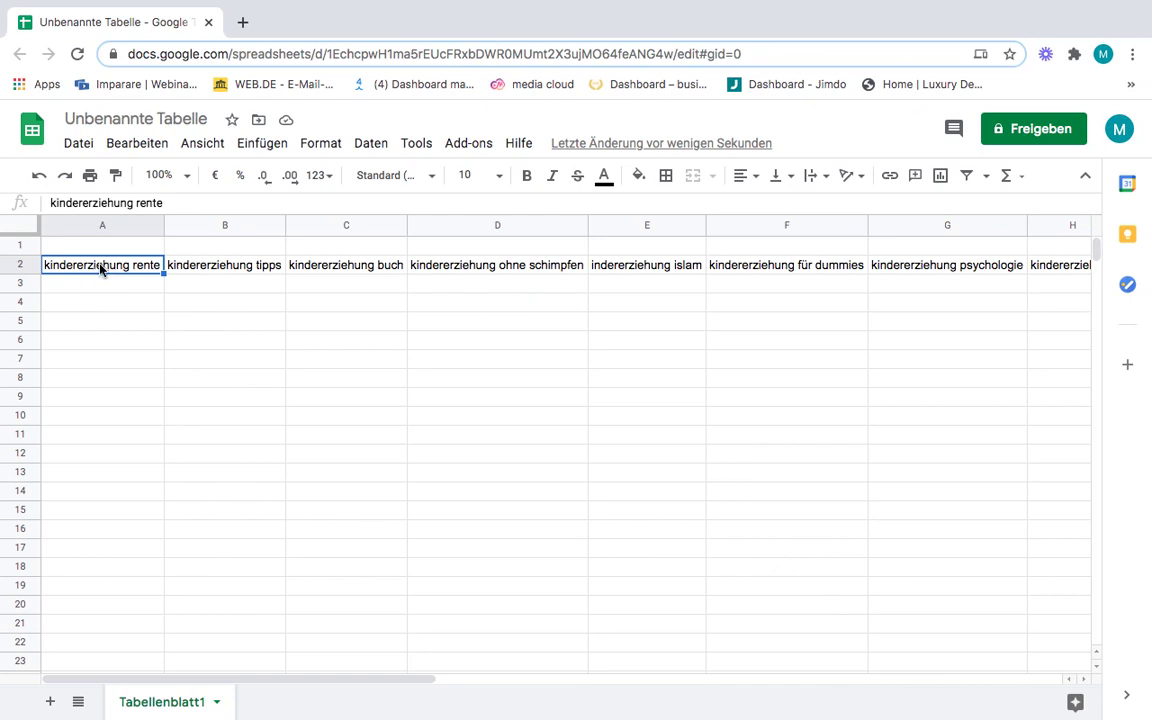
drag(100, 268, 730, 270)
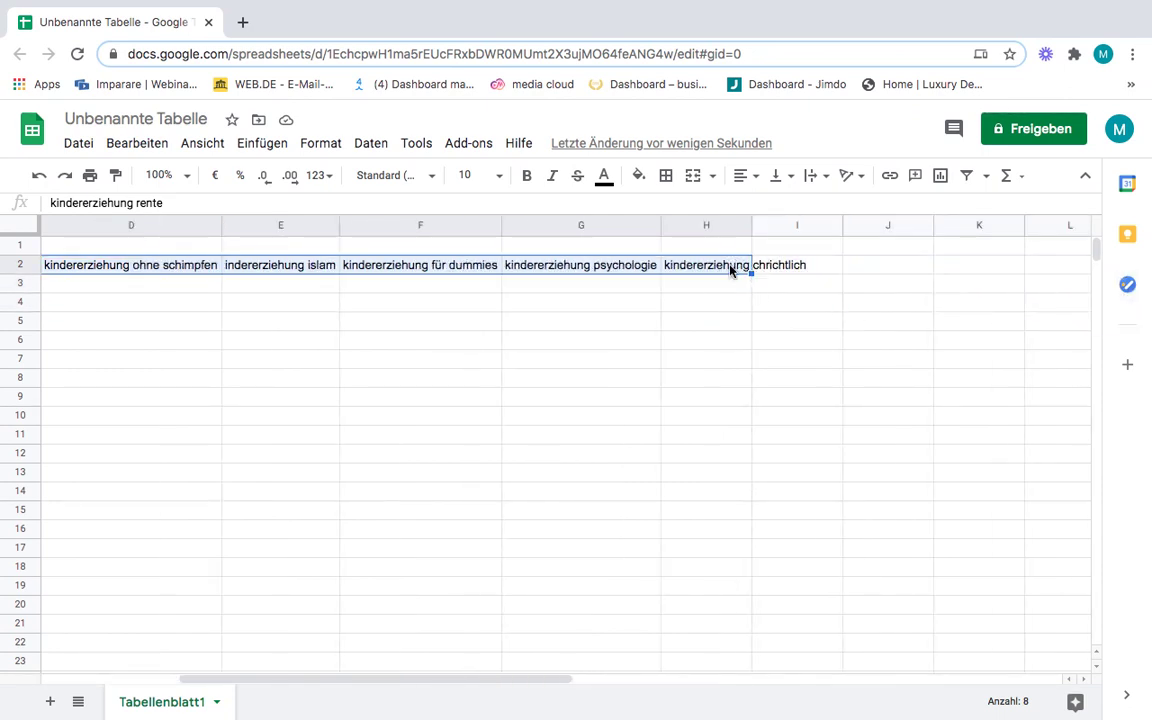
key(ctrl+c)
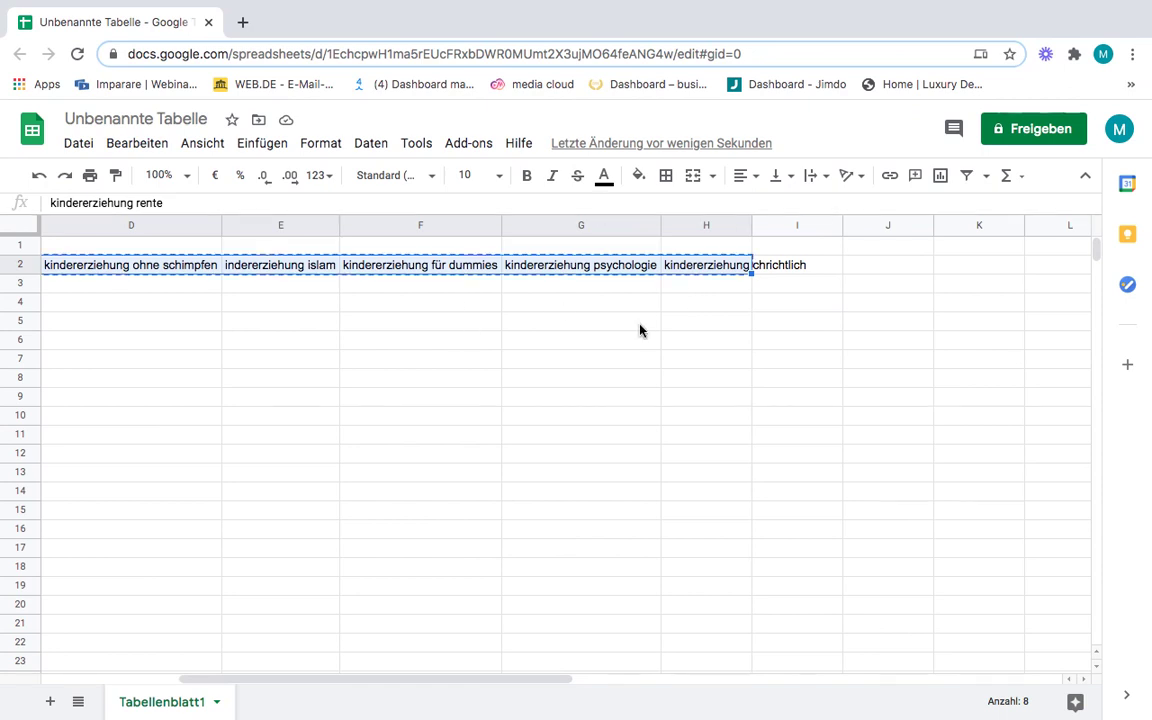
- Switch to Google Ads in the other browser window and open the Keyword-Planer
key(ctrl+Left)
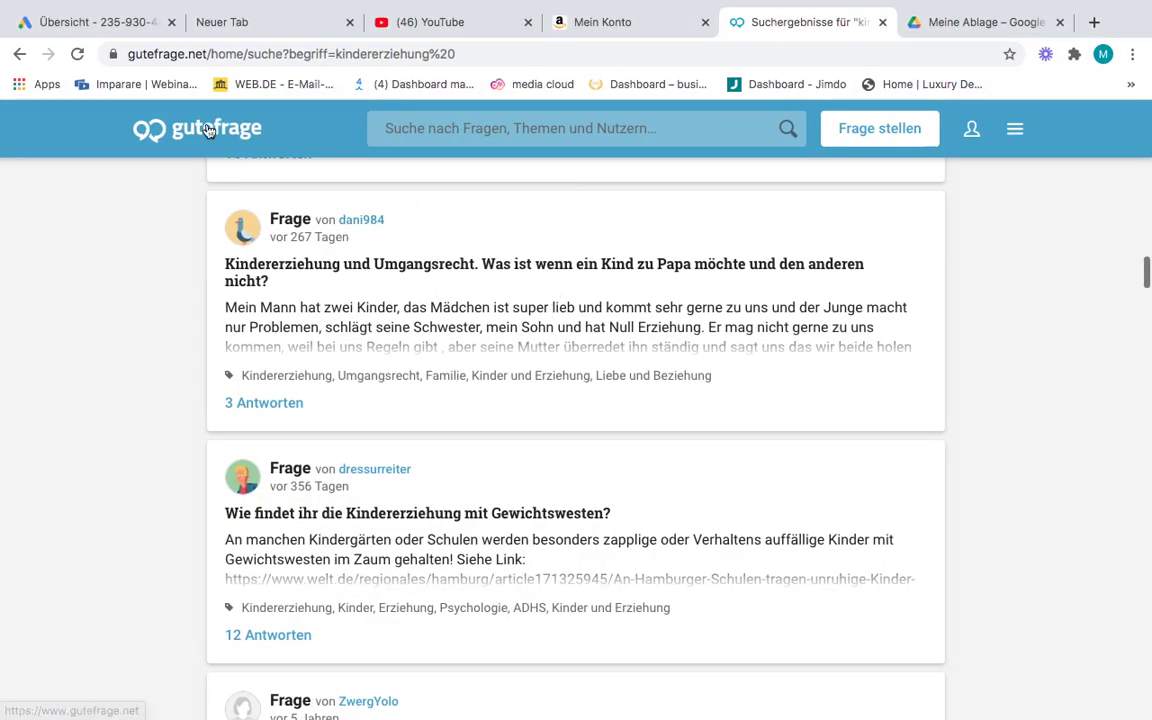
click(85, 24)
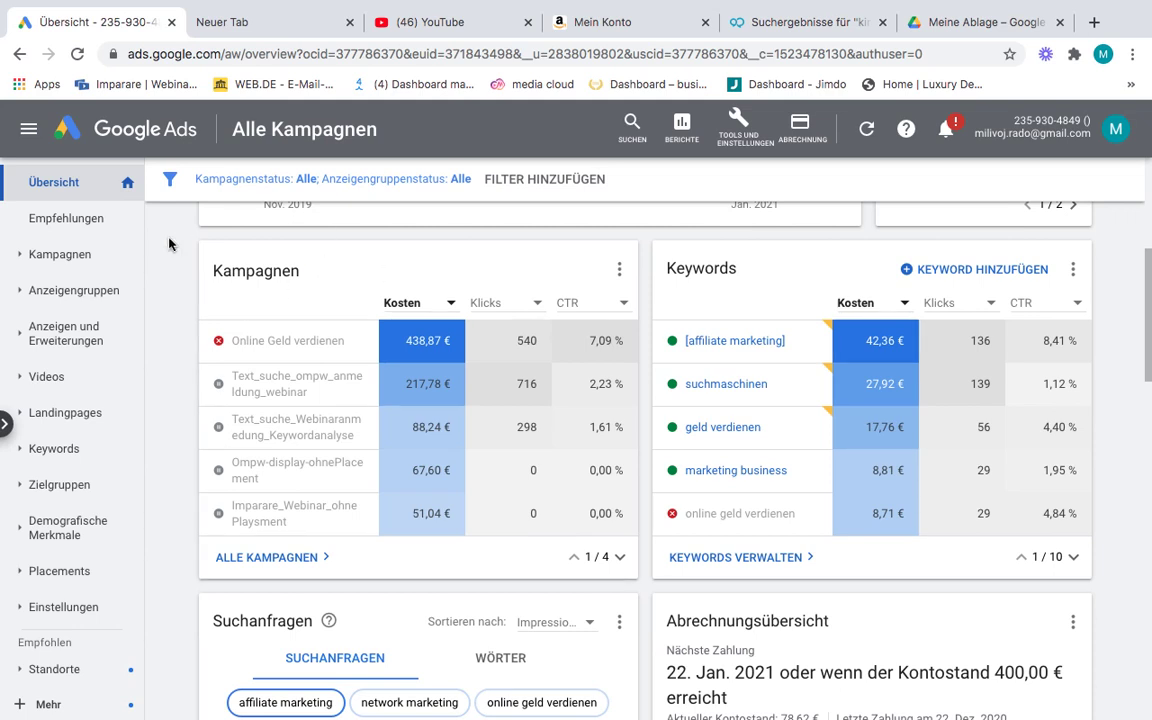
click(731, 141)
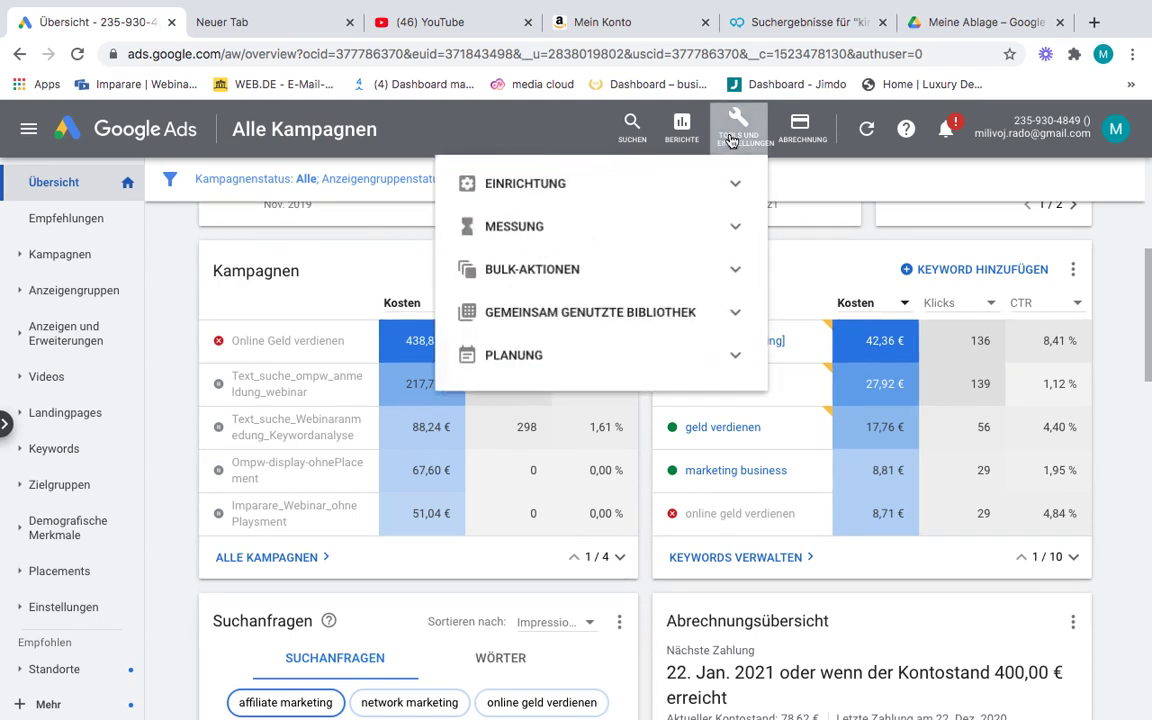
click(631, 369)
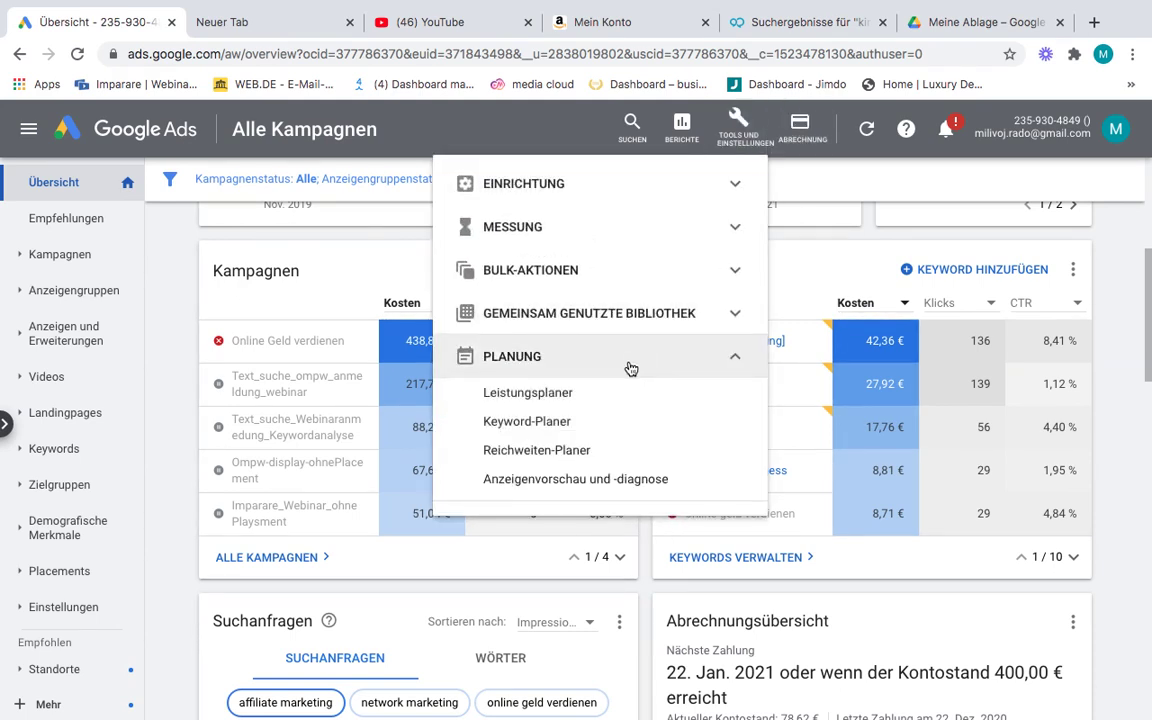
click(565, 430)
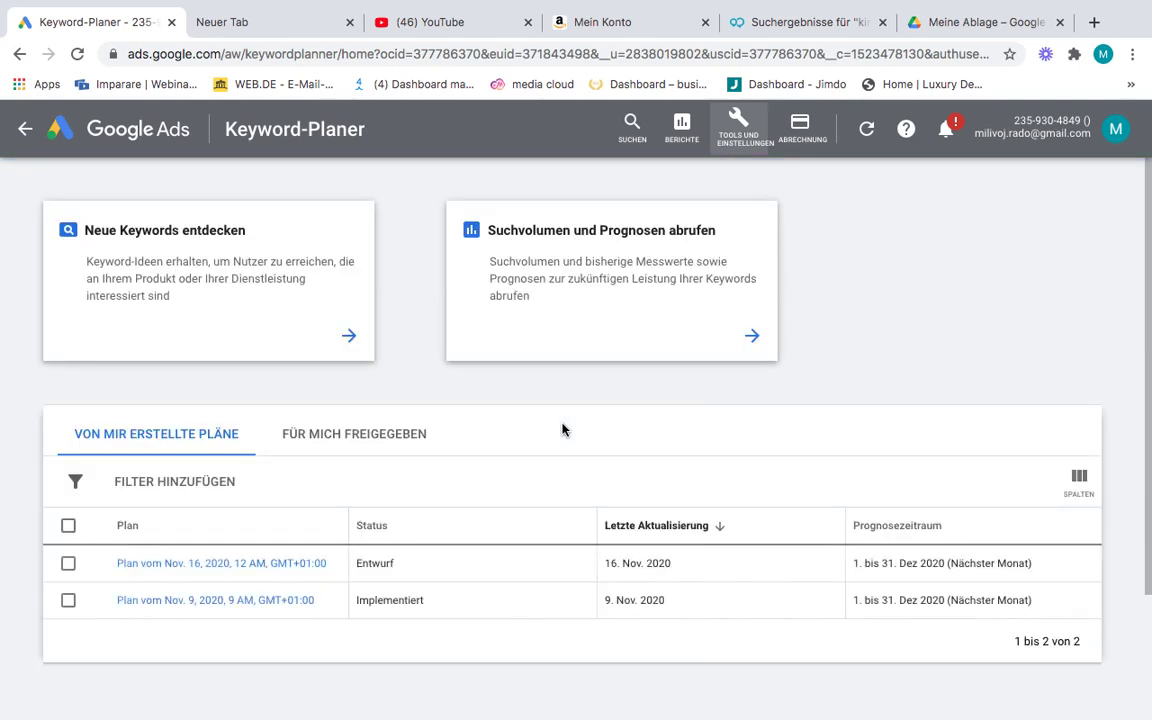
- Start a "Neue Keywords entdecken" search with the copied kindererziehung keywords and show the results
click(211, 294)
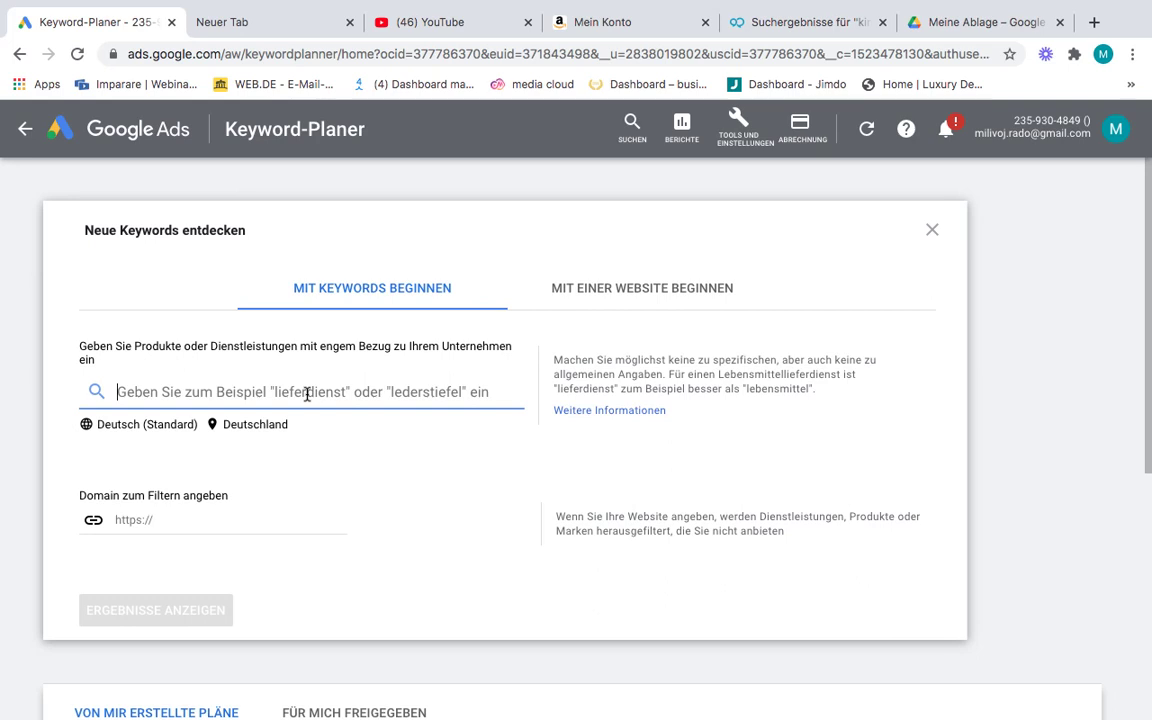
key(super+v)
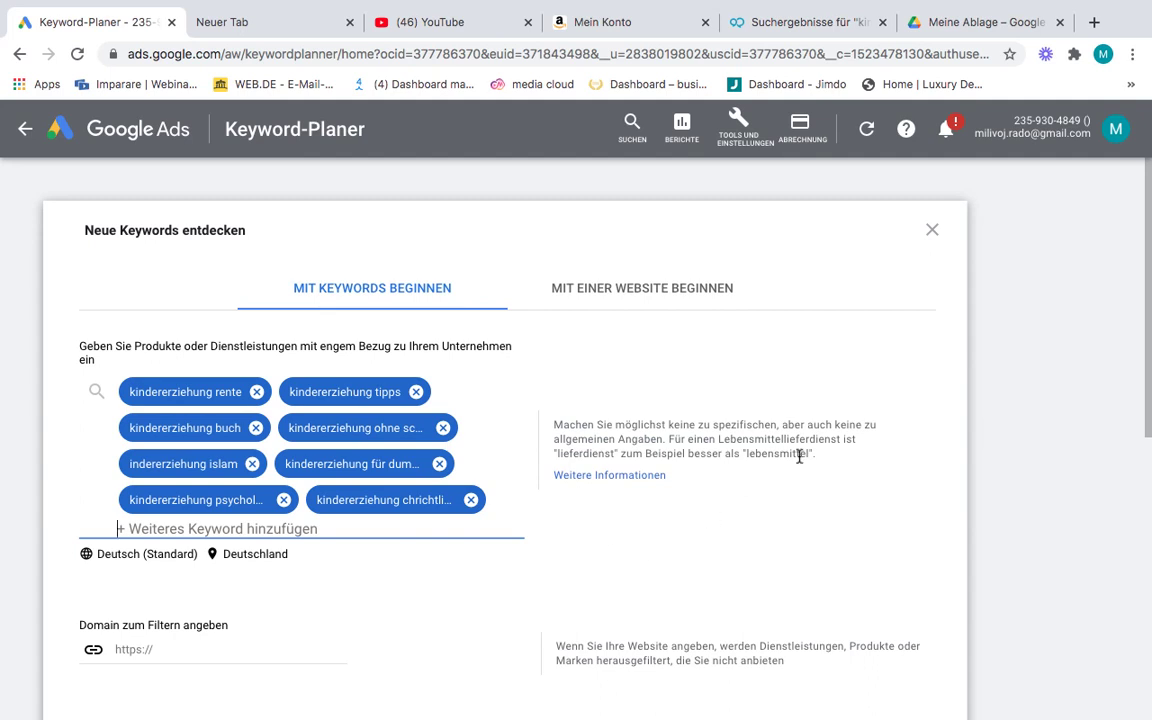
scroll(815, 530, down, 1)
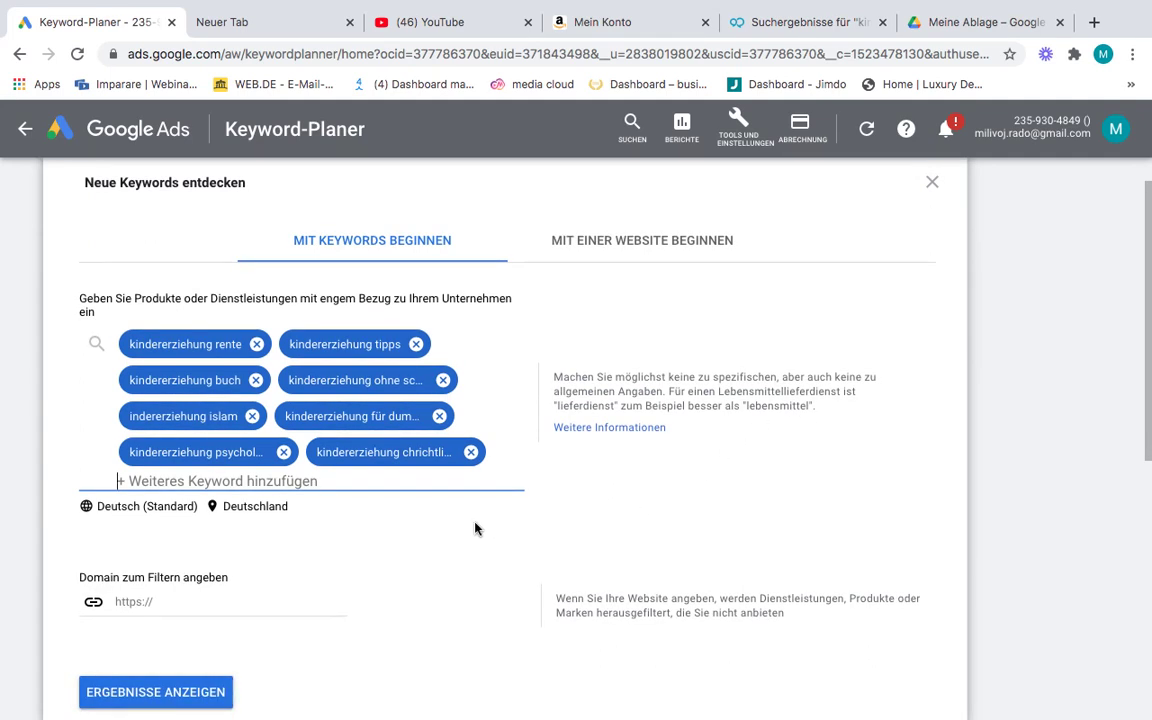
scroll(475, 528, down, 3)
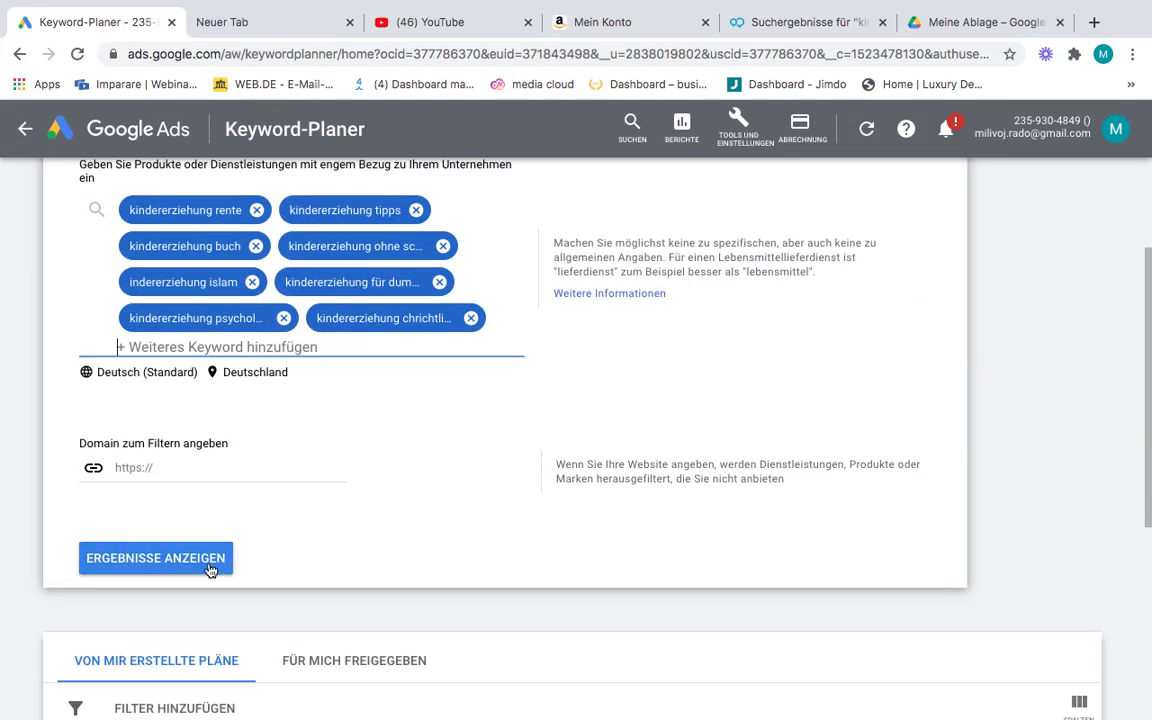
click(210, 568)
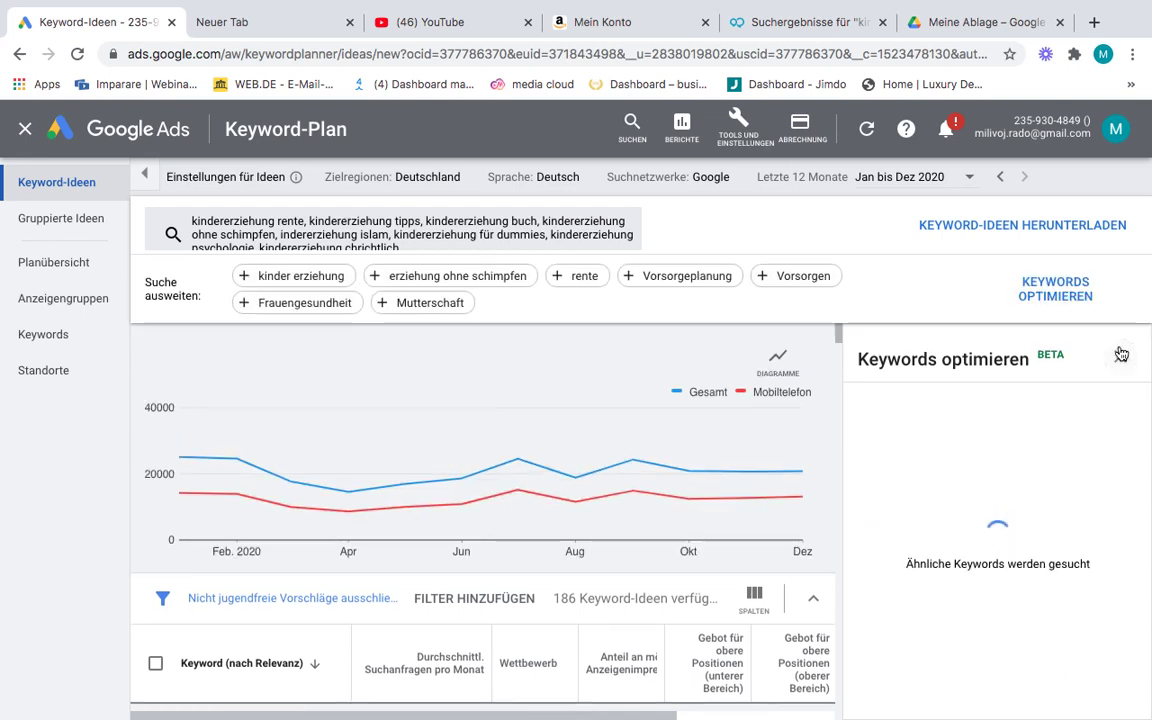
- Close the "Keywords optimieren" pane and examine the monthly searches and competition of the entered keywords and the keyword ideas
click(1121, 349)
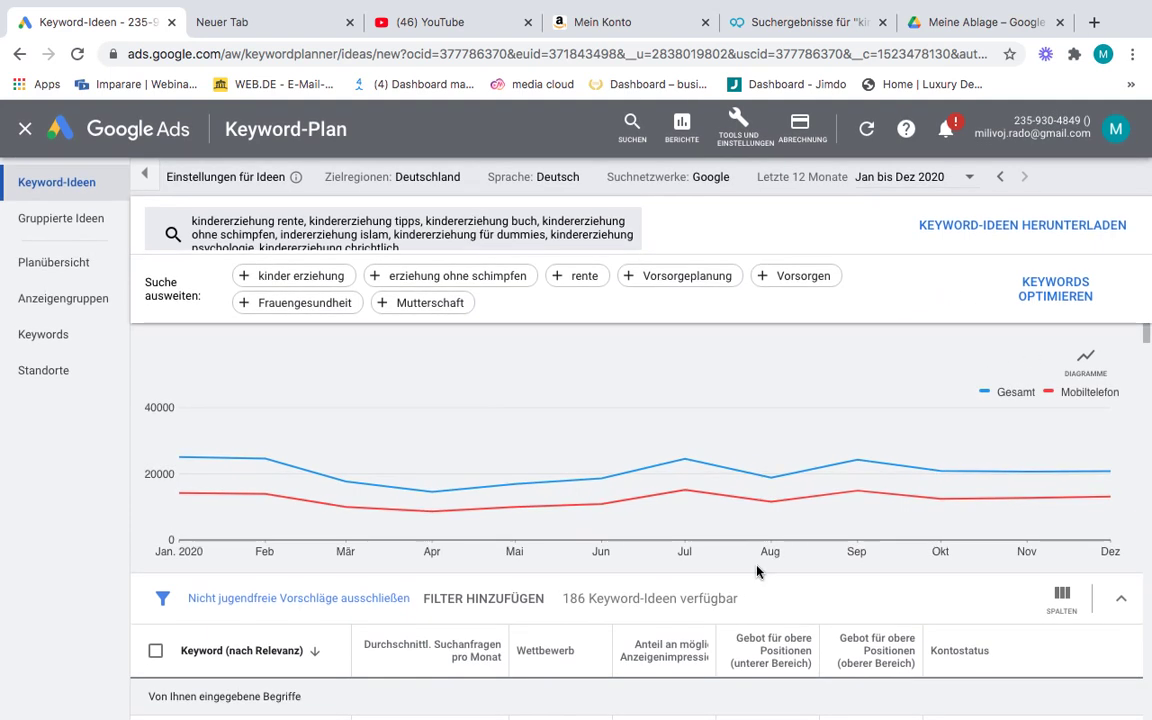
scroll(768, 580, down, 2)
scroll(771, 594, down, 2)
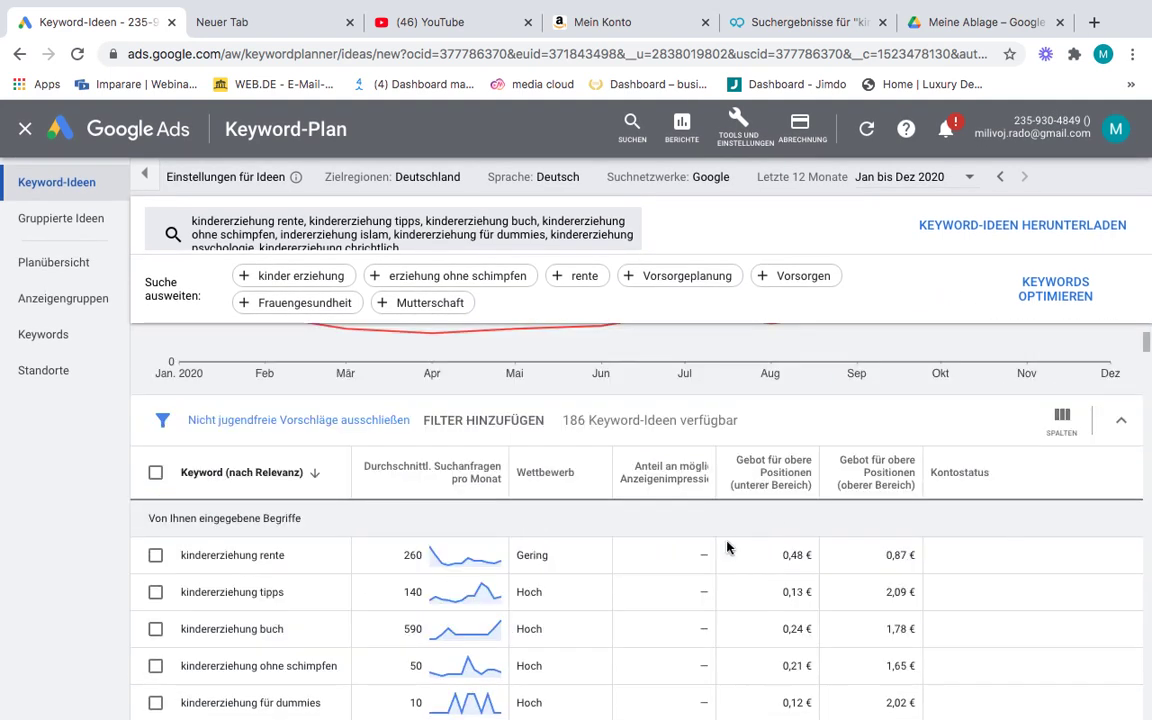
scroll(818, 477, down, 1)
scroll(720, 463, down, 3)
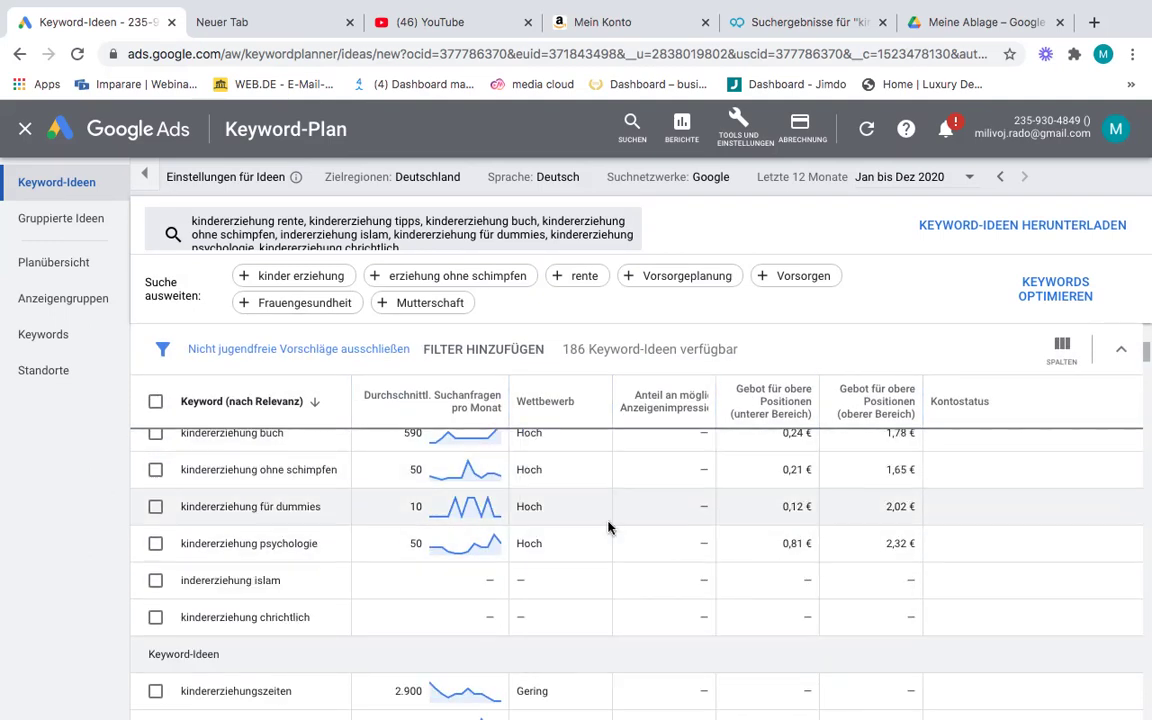
scroll(607, 500, down, 3)
scroll(627, 516, down, 4)
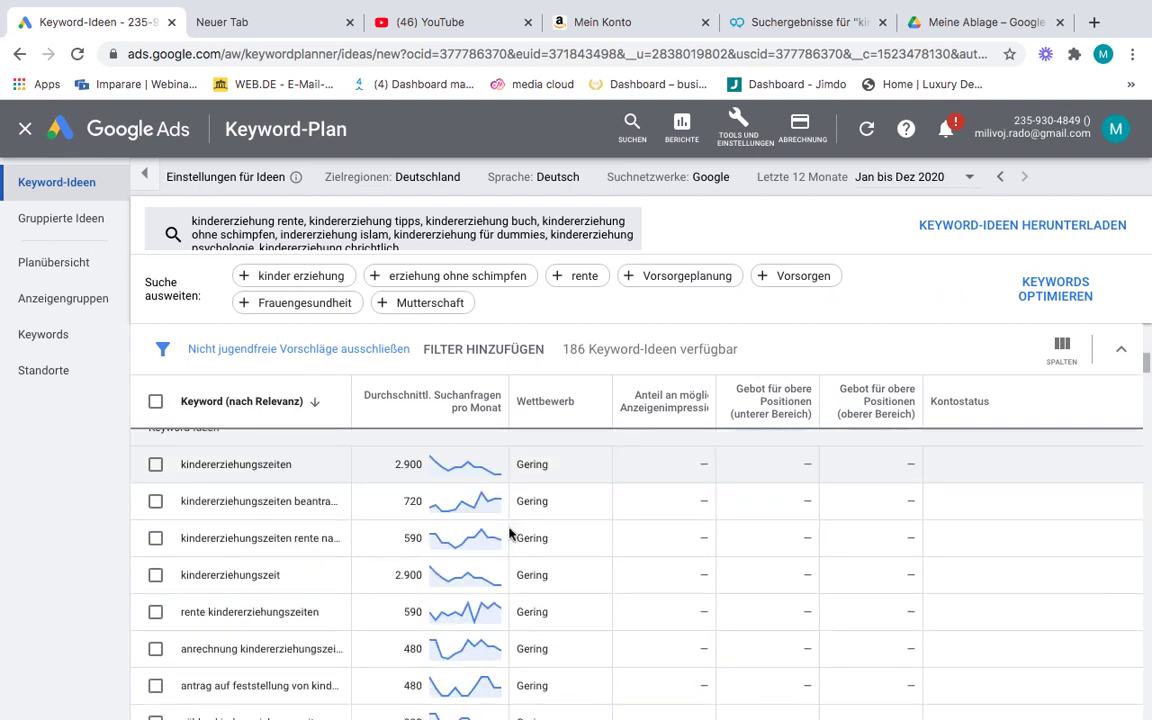
scroll(418, 533, up, 3)
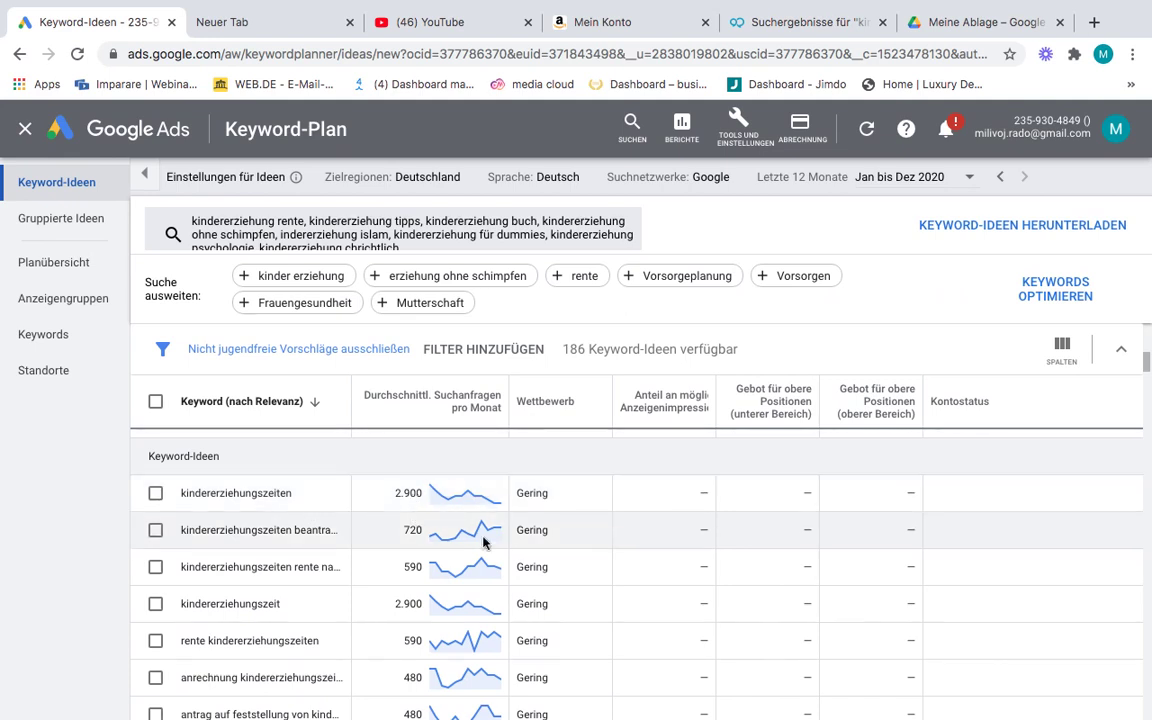
mouse_move(483, 537)
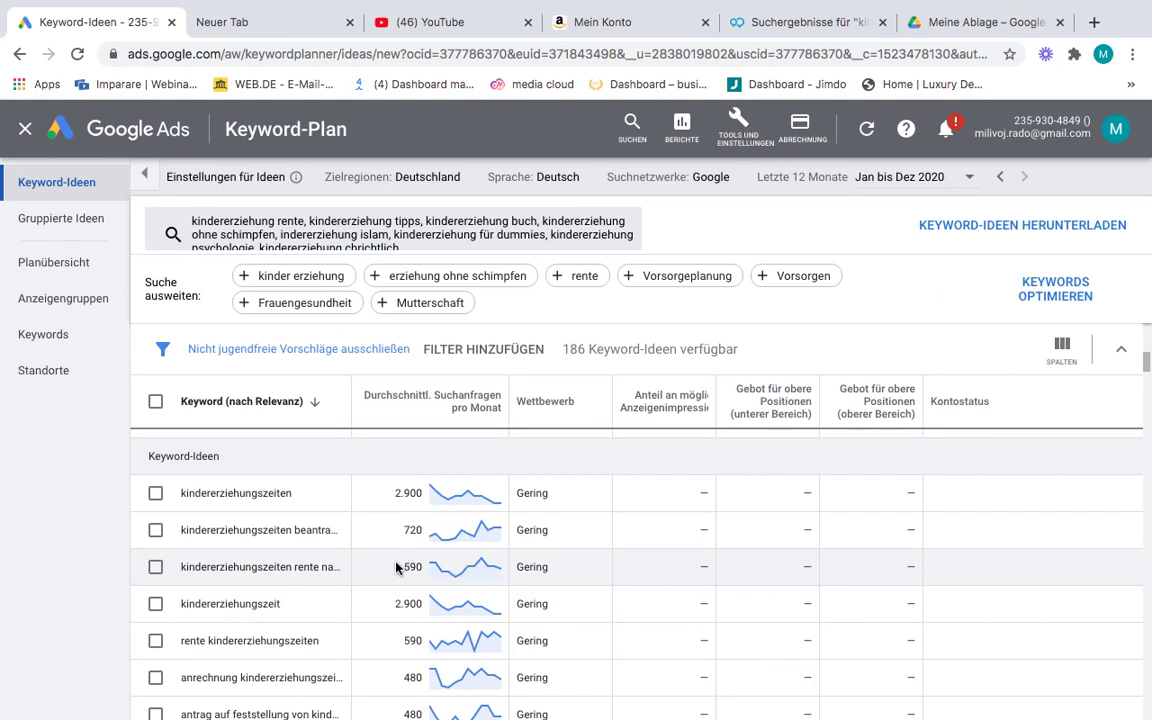
scroll(373, 545, down, 2)
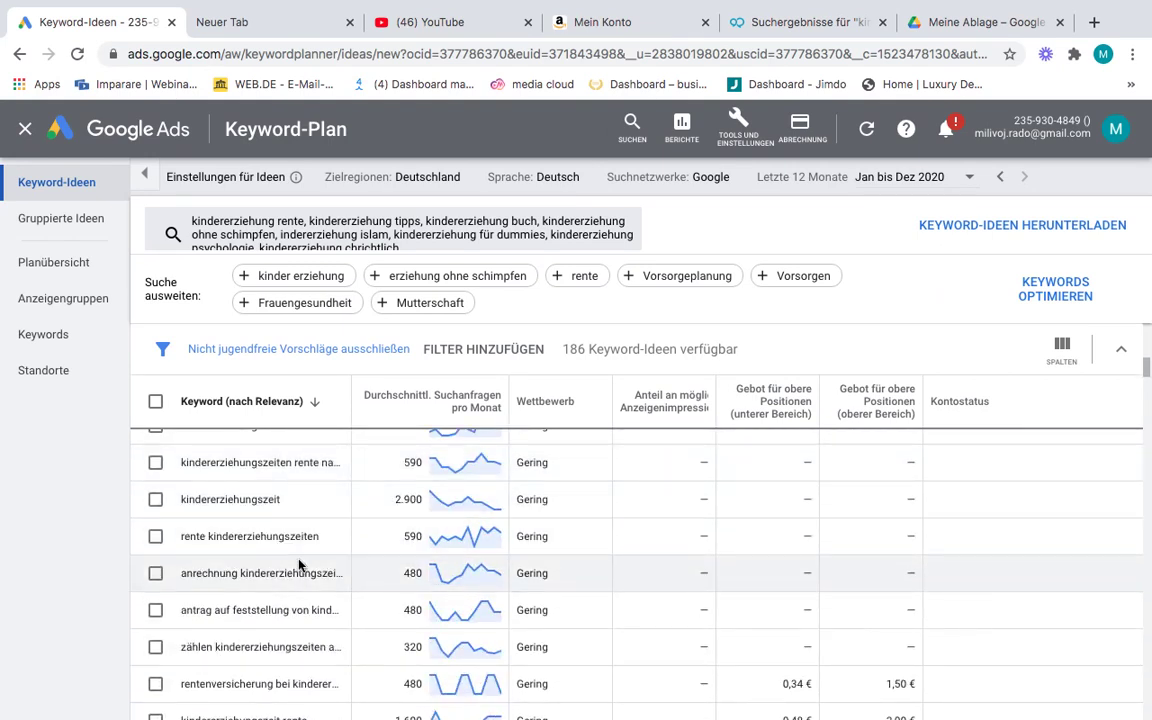
- Widen the Keyword column of the keyword ideas table so that the longer keywords are readable
scroll(298, 565, down, 5)
scroll(320, 527, down, 1)
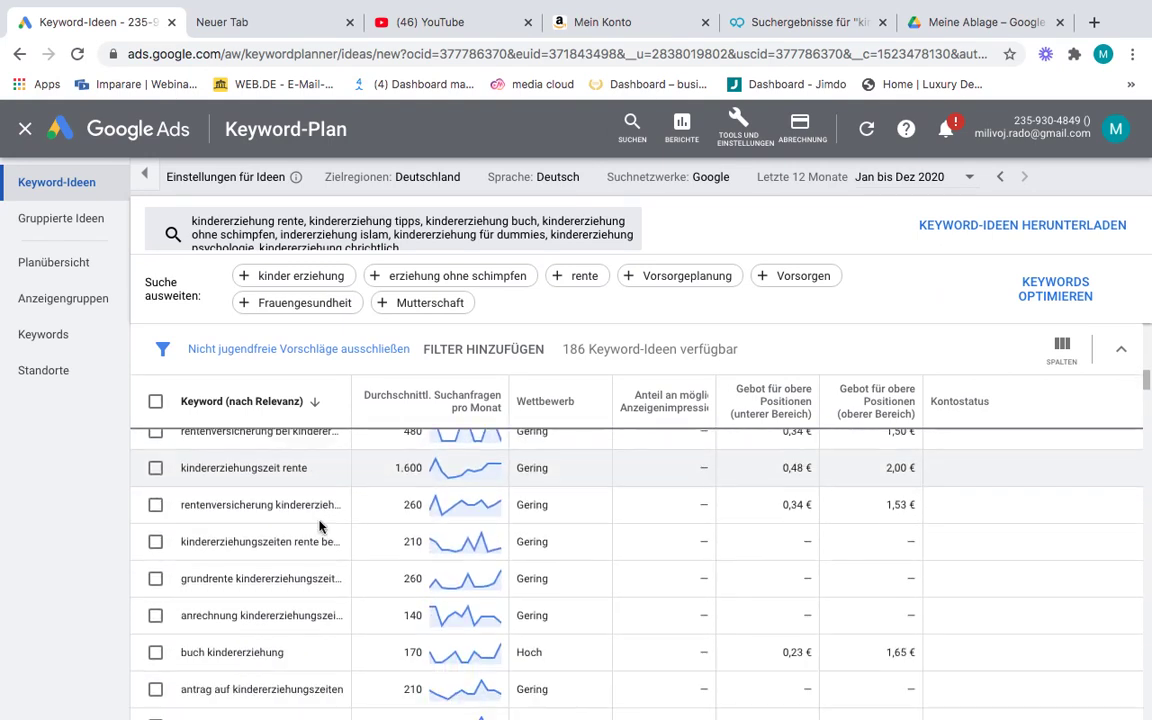
scroll(286, 484, up, 2)
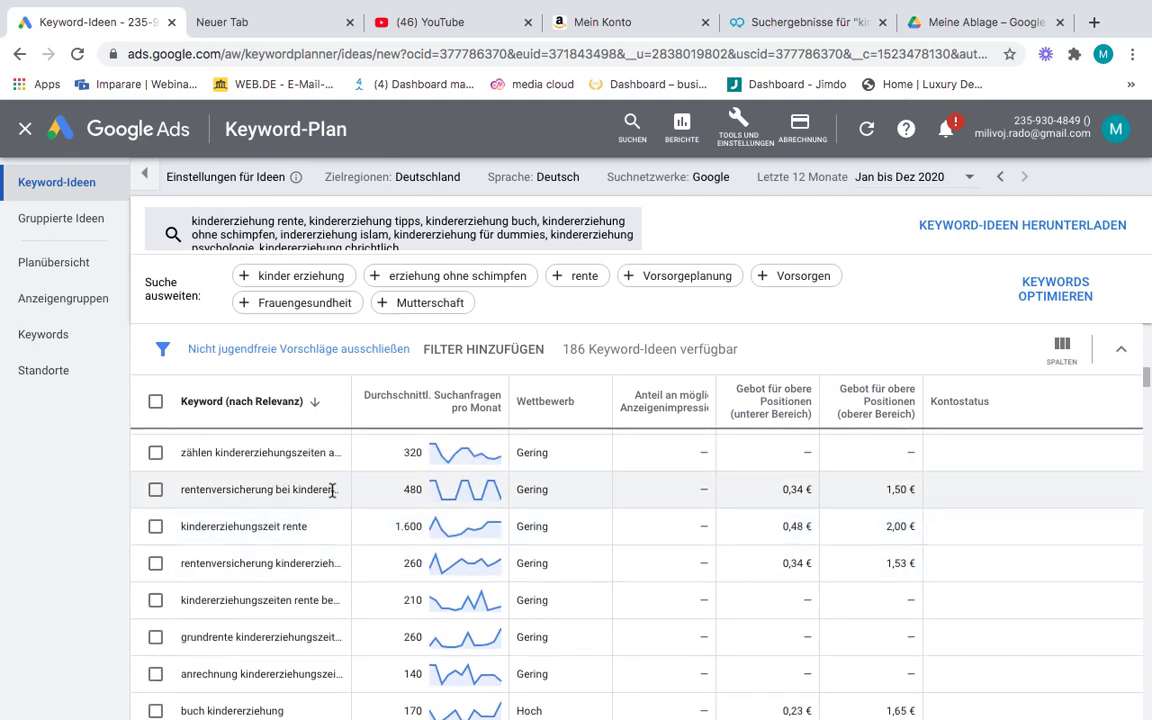
drag(352, 409, 411, 380)
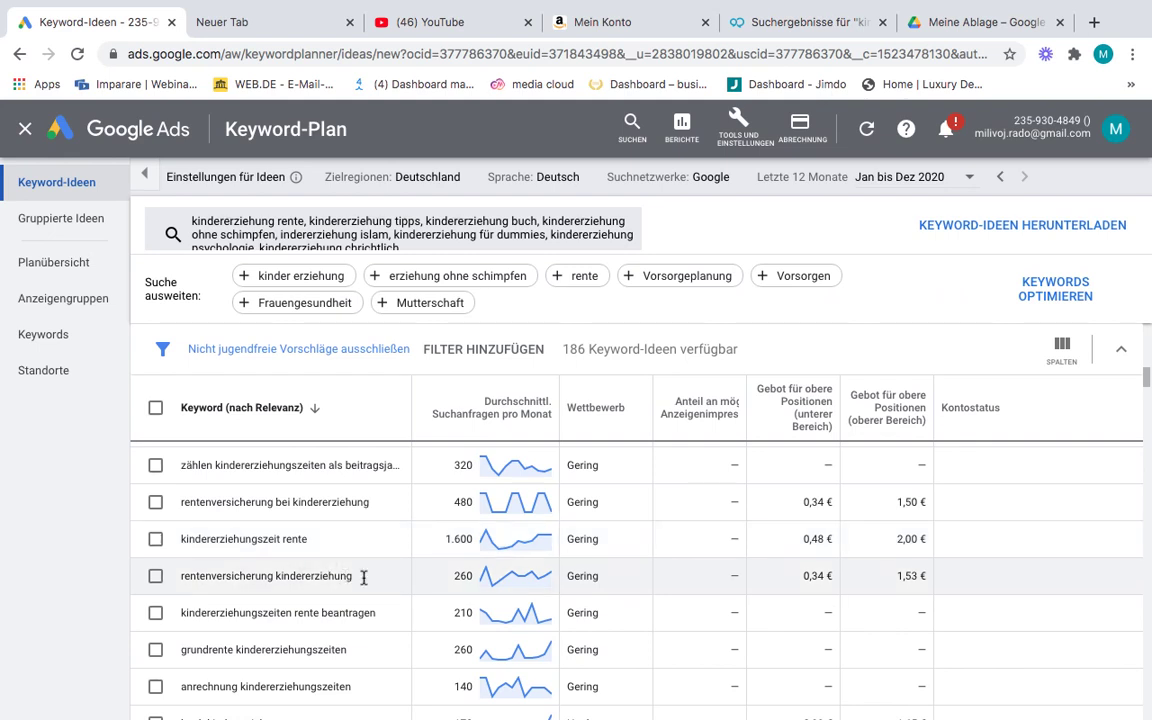
- Examine the monthly searches, competition and bids of the further keyword ideas down the list
scroll(389, 589, down, 2)
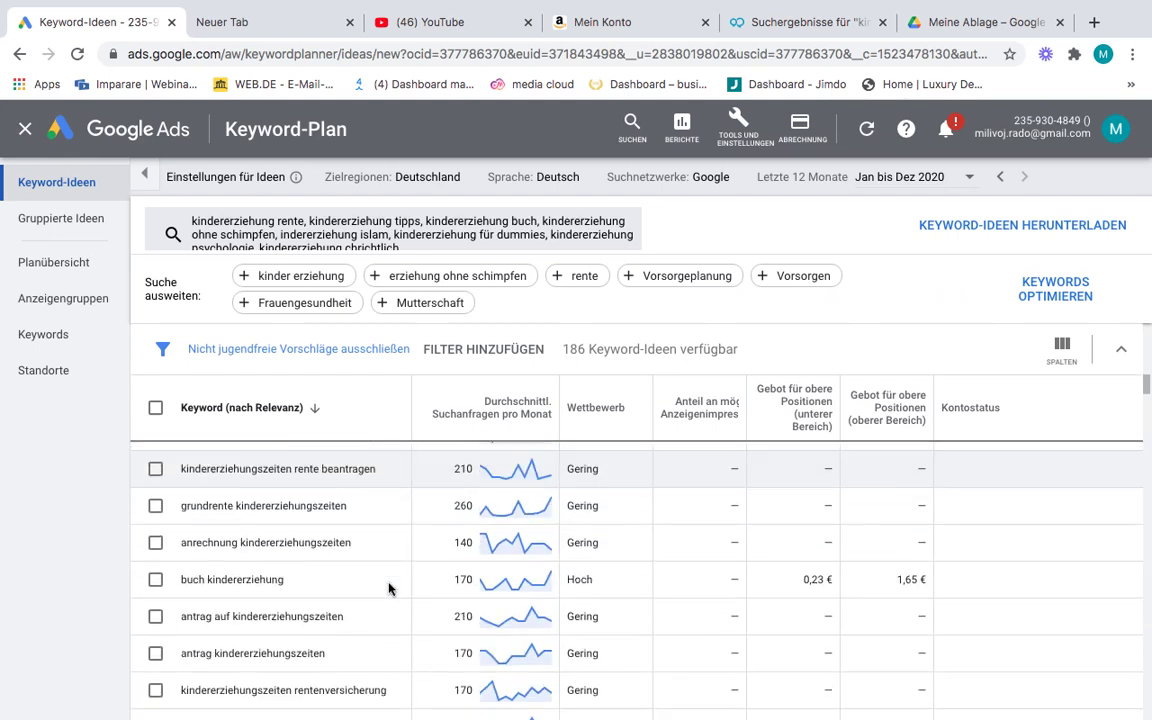
scroll(400, 570, down, 2)
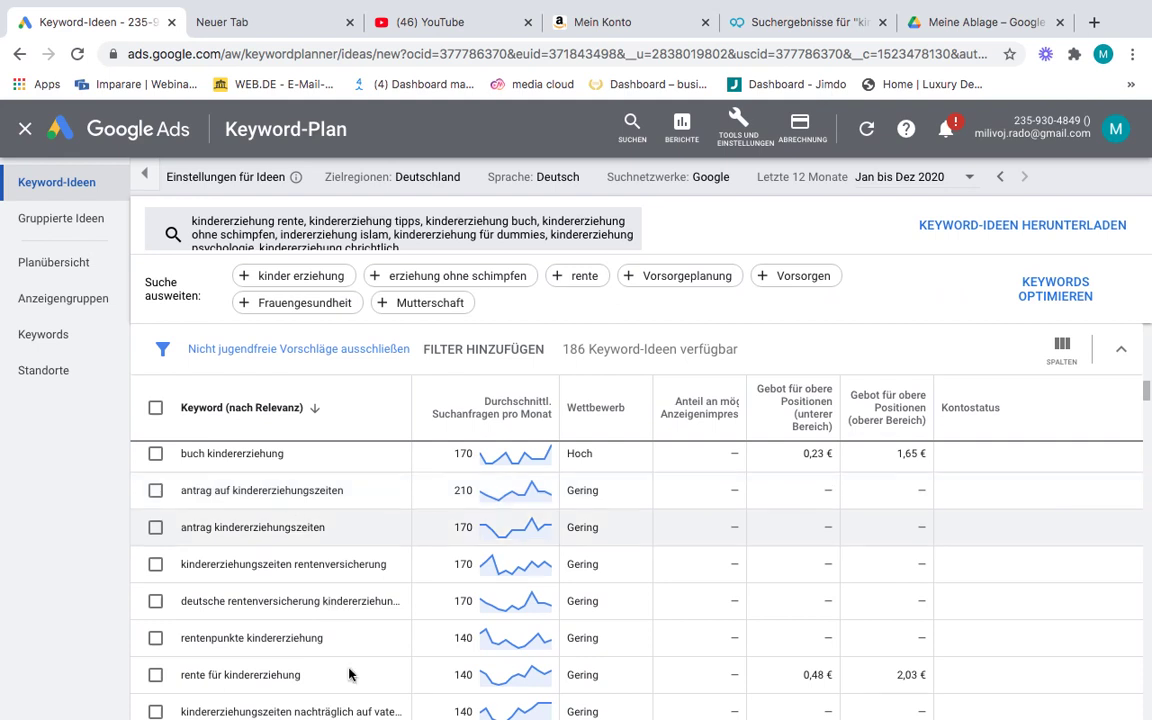
scroll(323, 676, down, 4)
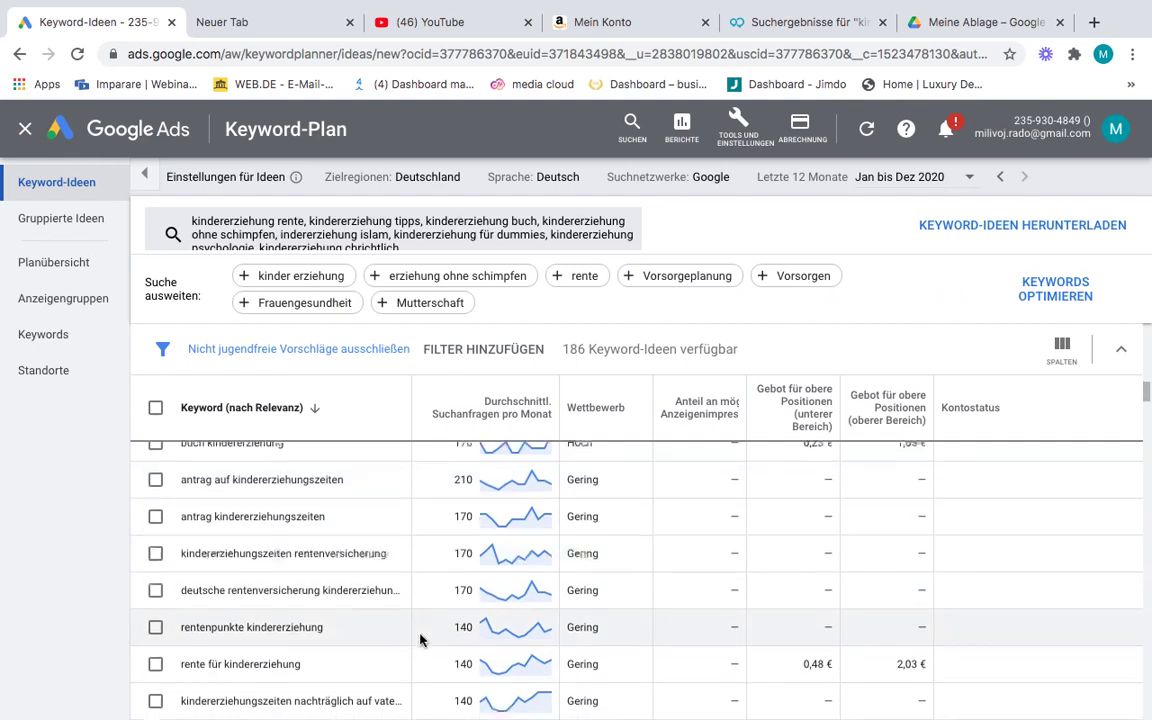
scroll(355, 567, down, 8)
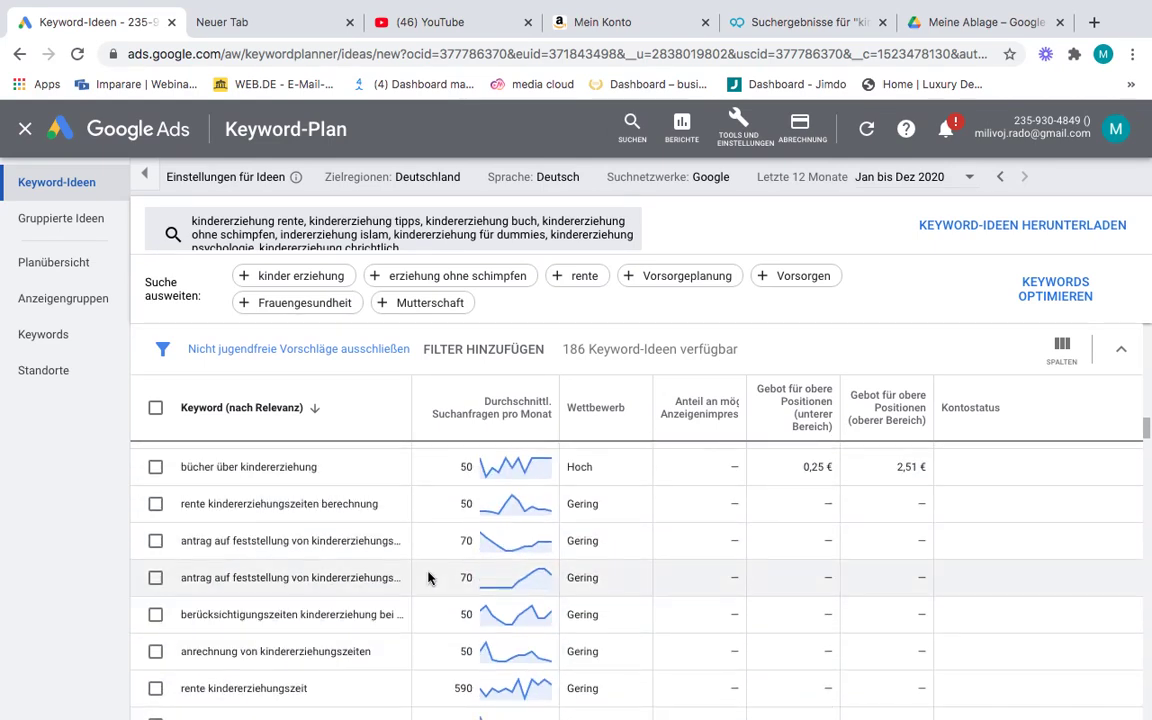
scroll(420, 590, down, 4)
scroll(427, 612, down, 9)
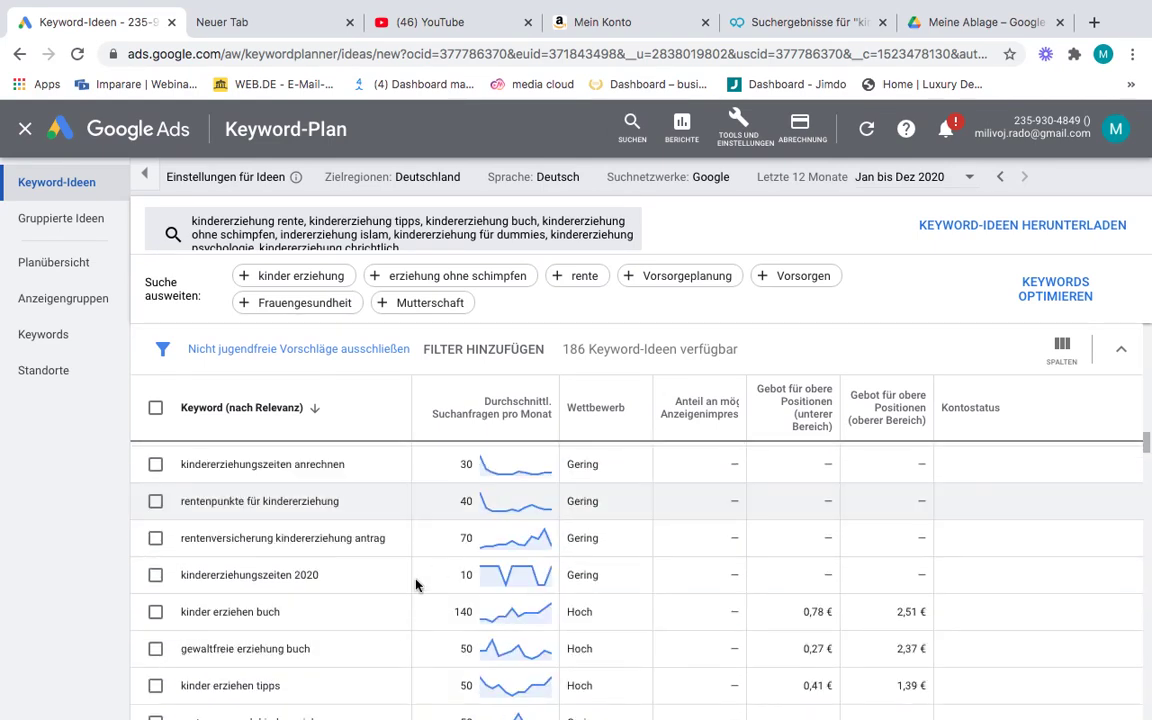
scroll(472, 602, down, 6)
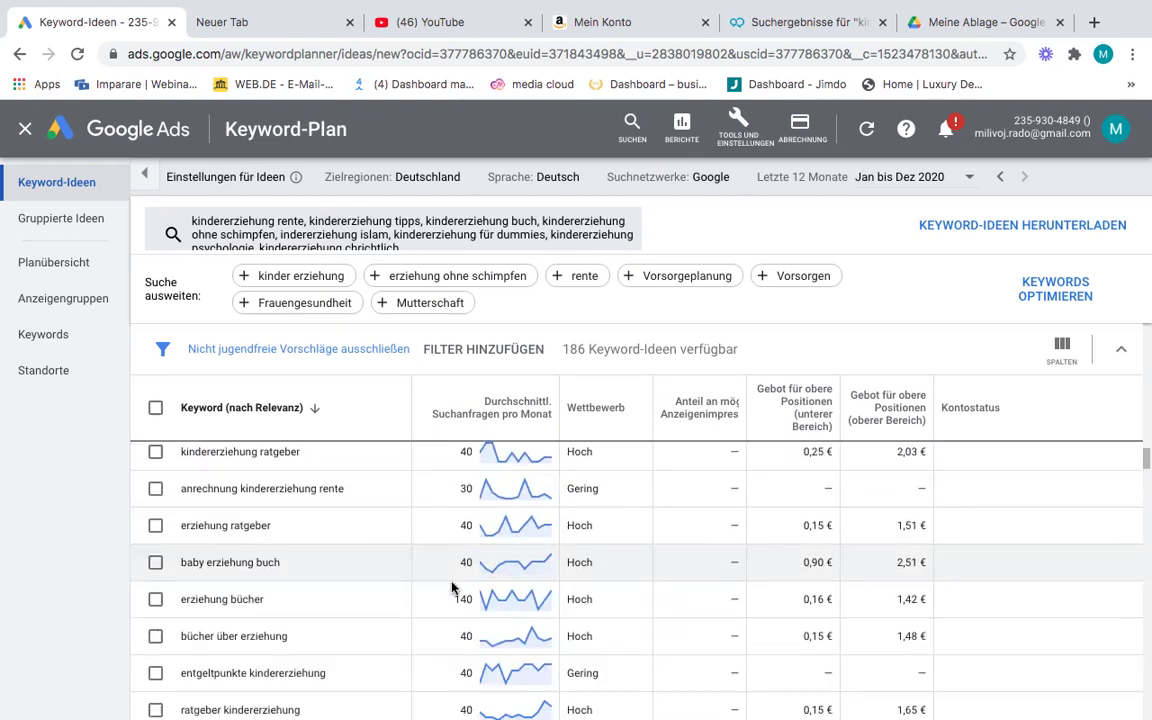
scroll(440, 638, down, 3)
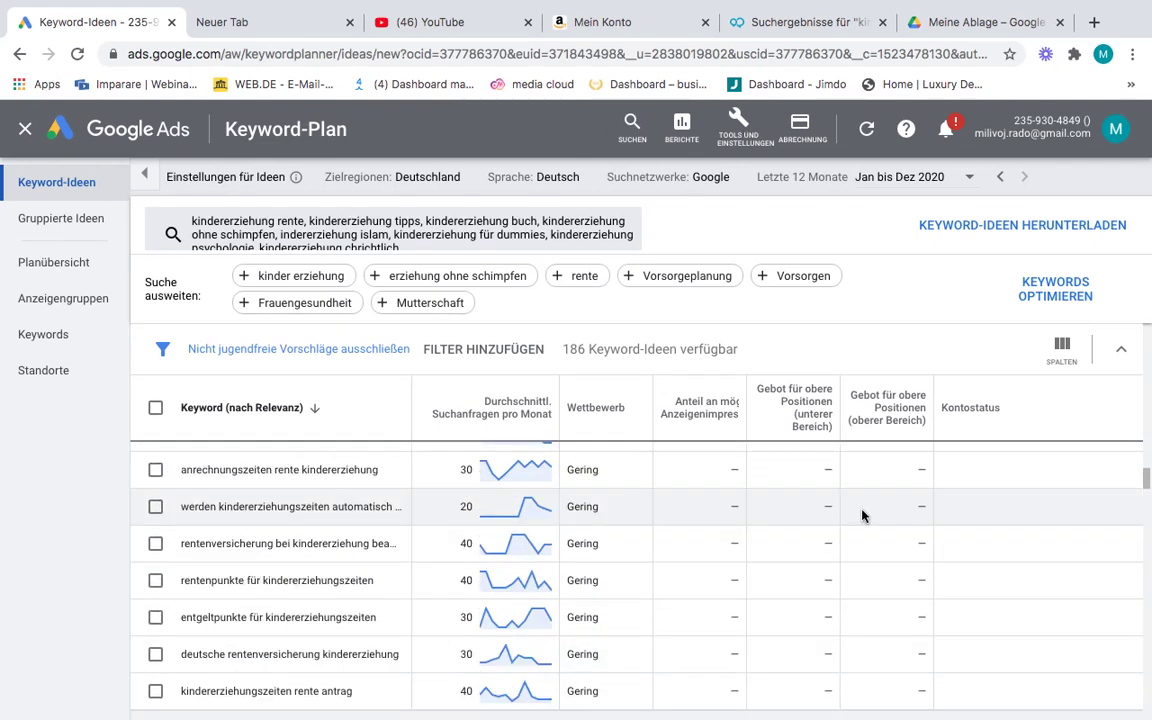
scroll(1022, 248, down, 5)
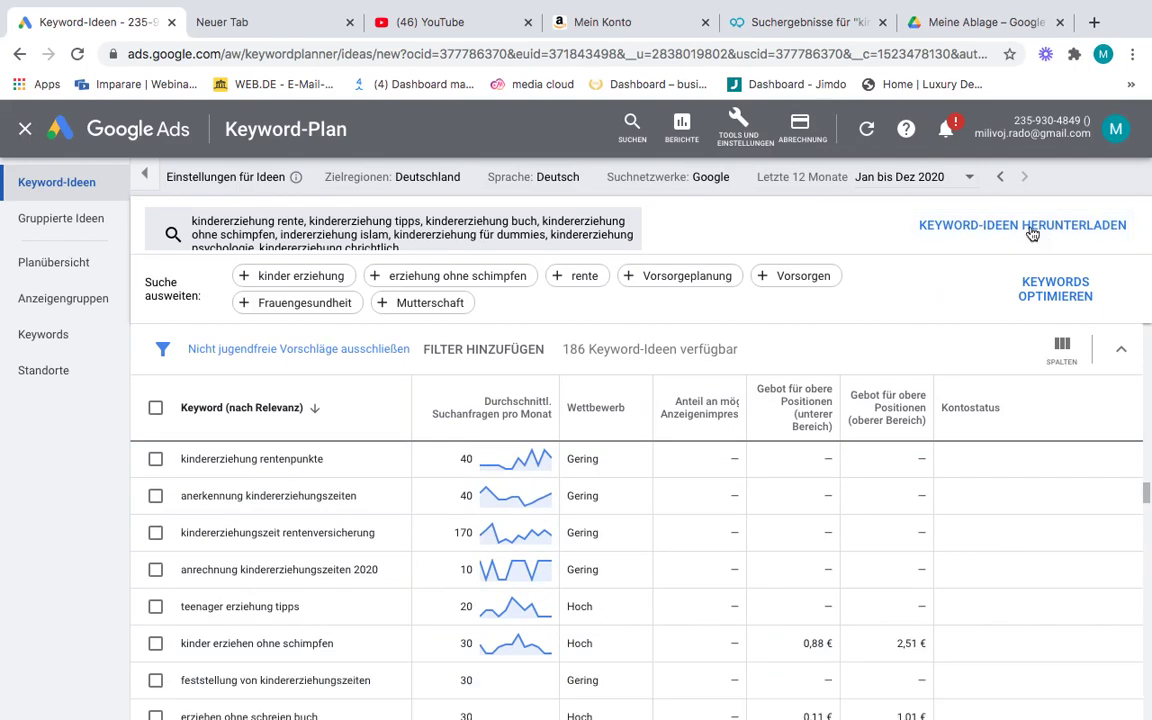
scroll(1028, 232, down, 4)
- Download the keyword ideas as a Google Tabellen file into the folder Meine Ablage and open the spreadsheet
click(1028, 232)
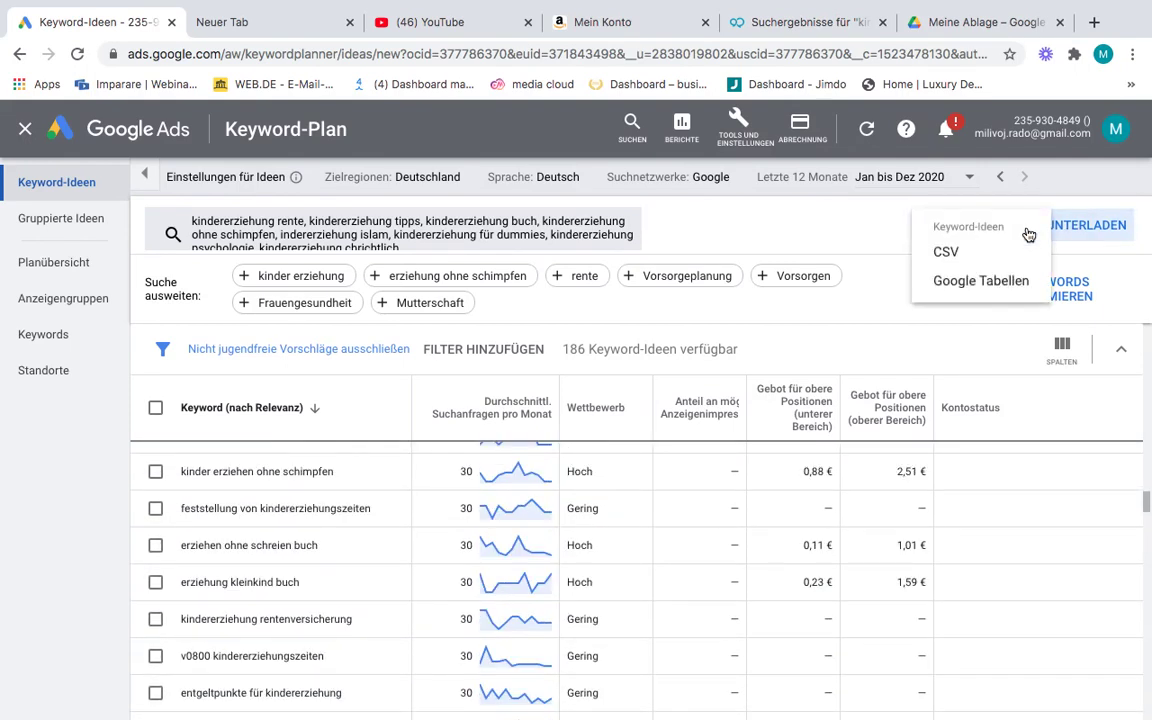
click(962, 284)
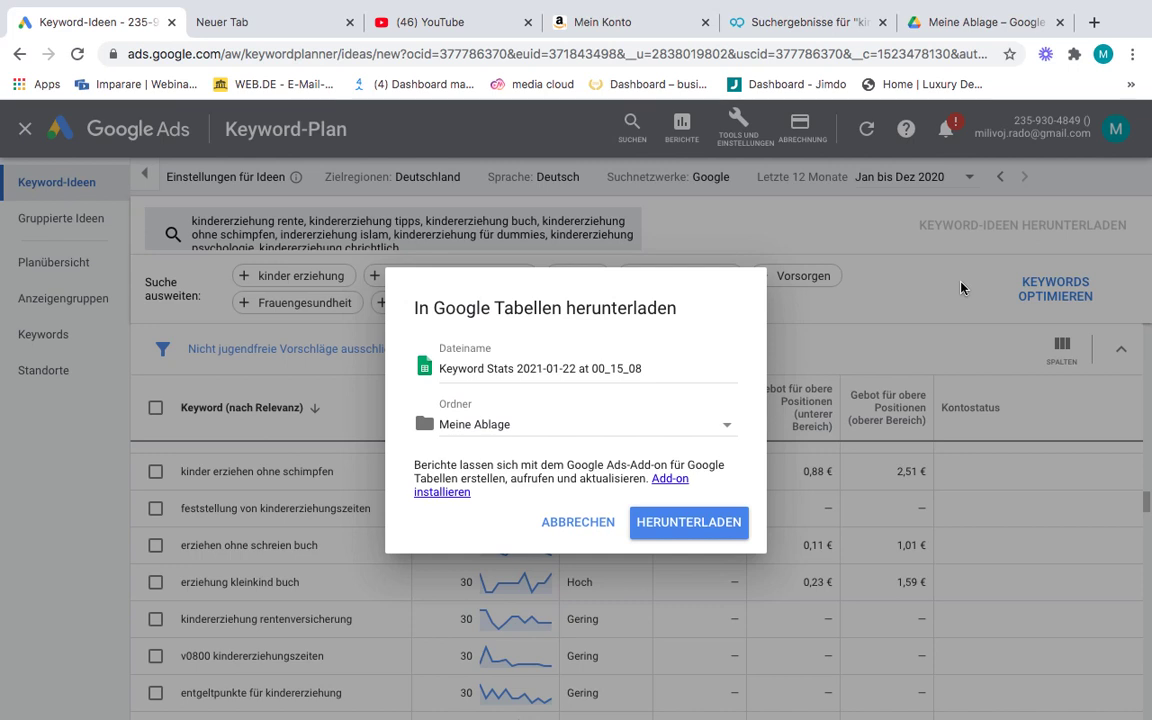
click(708, 540)
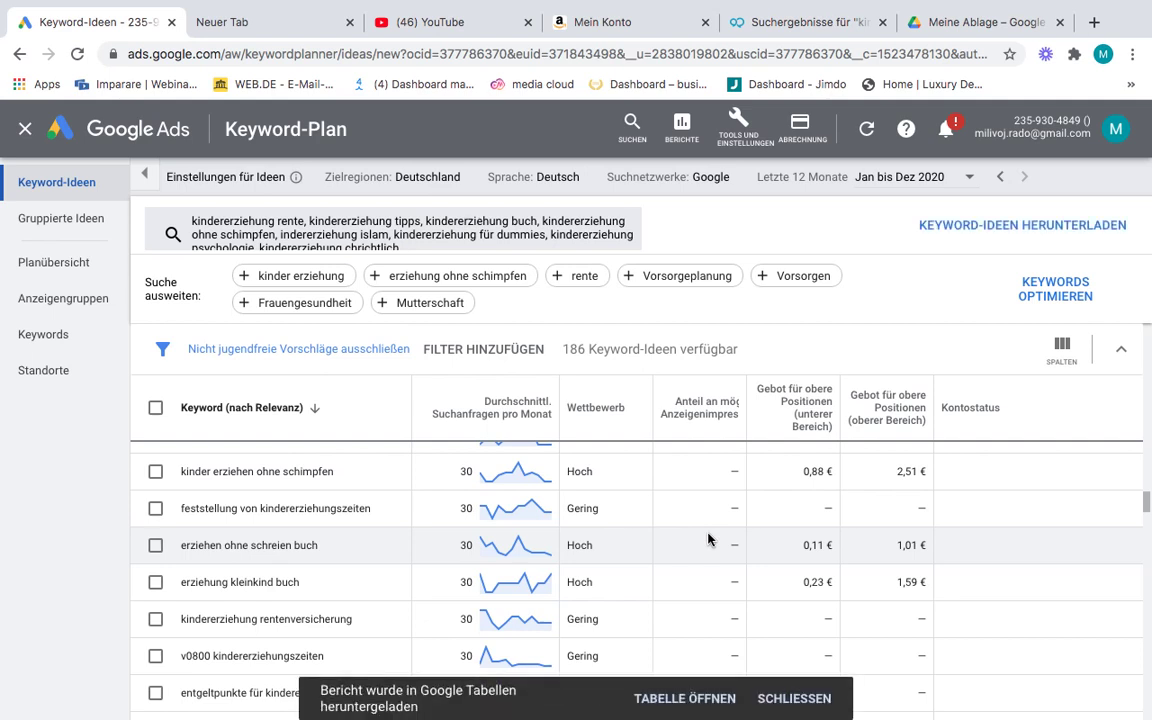
click(686, 700)
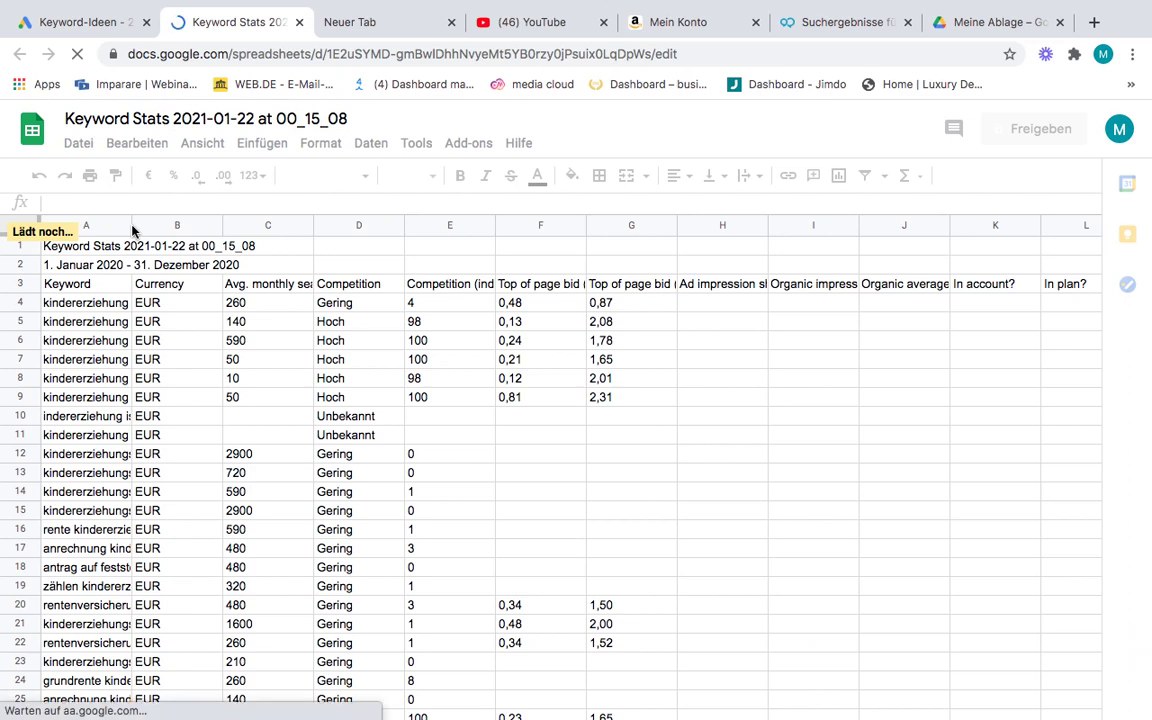
- Fit the width of column A to its contents so that the exported keywords are fully readable
scroll(247, 417, down, 5)
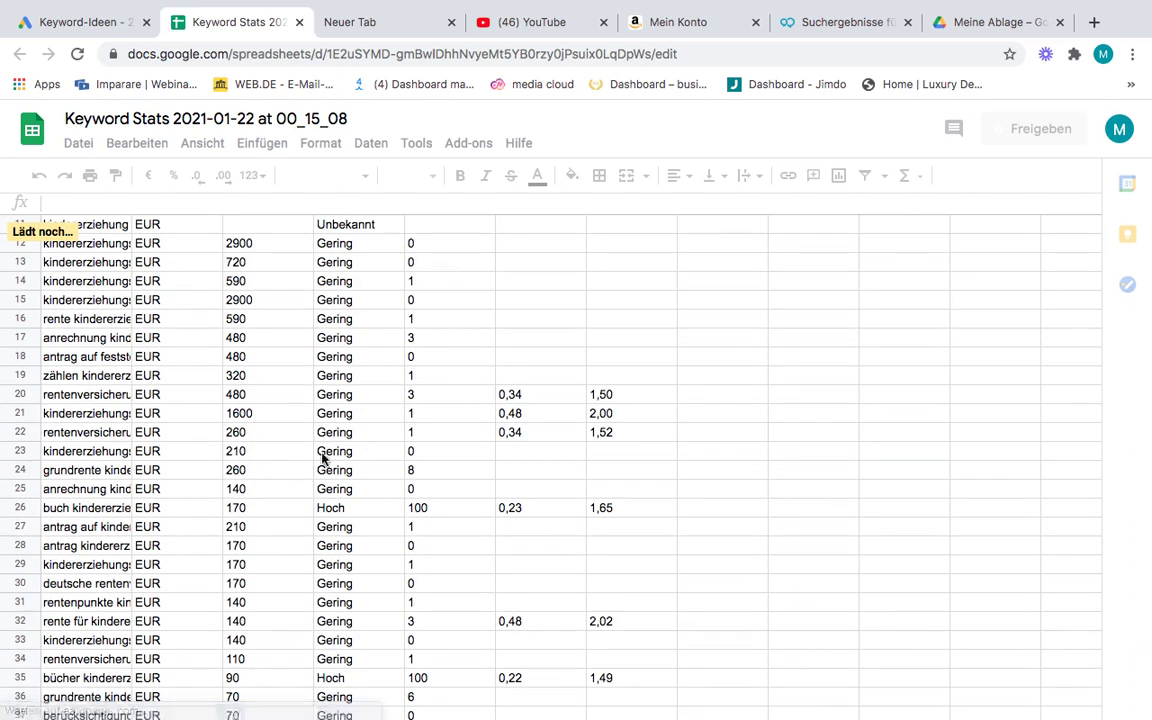
scroll(321, 463, up, 5)
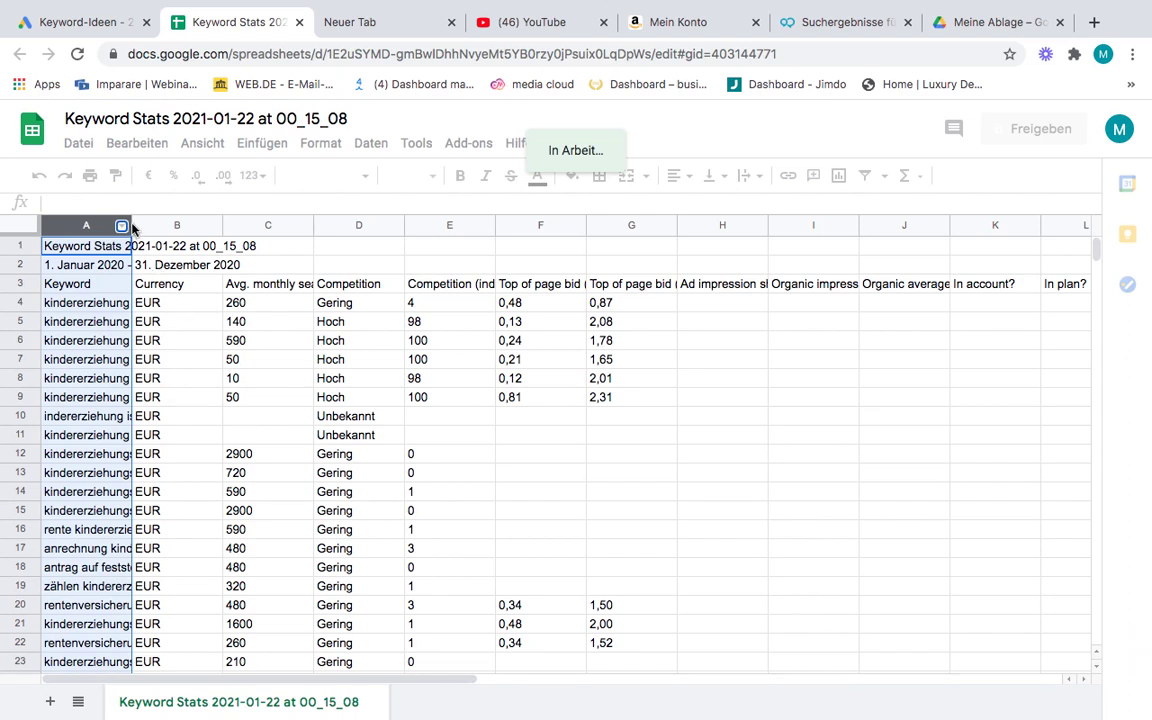
click(172, 285)
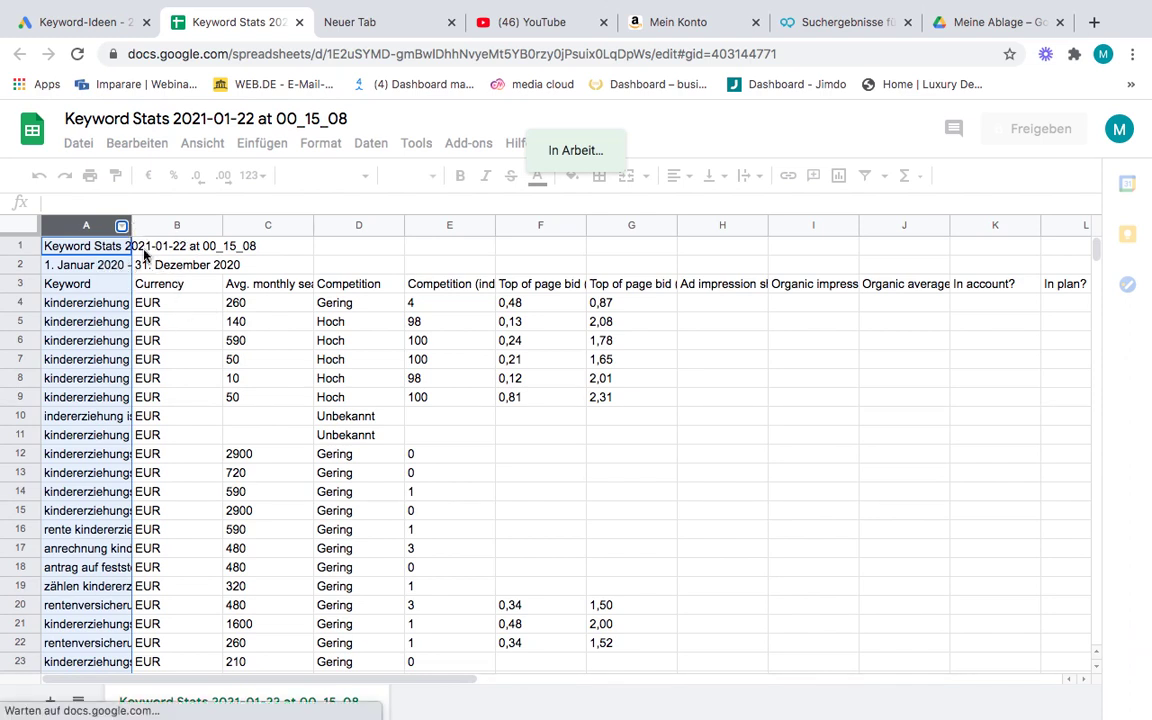
click(280, 378)
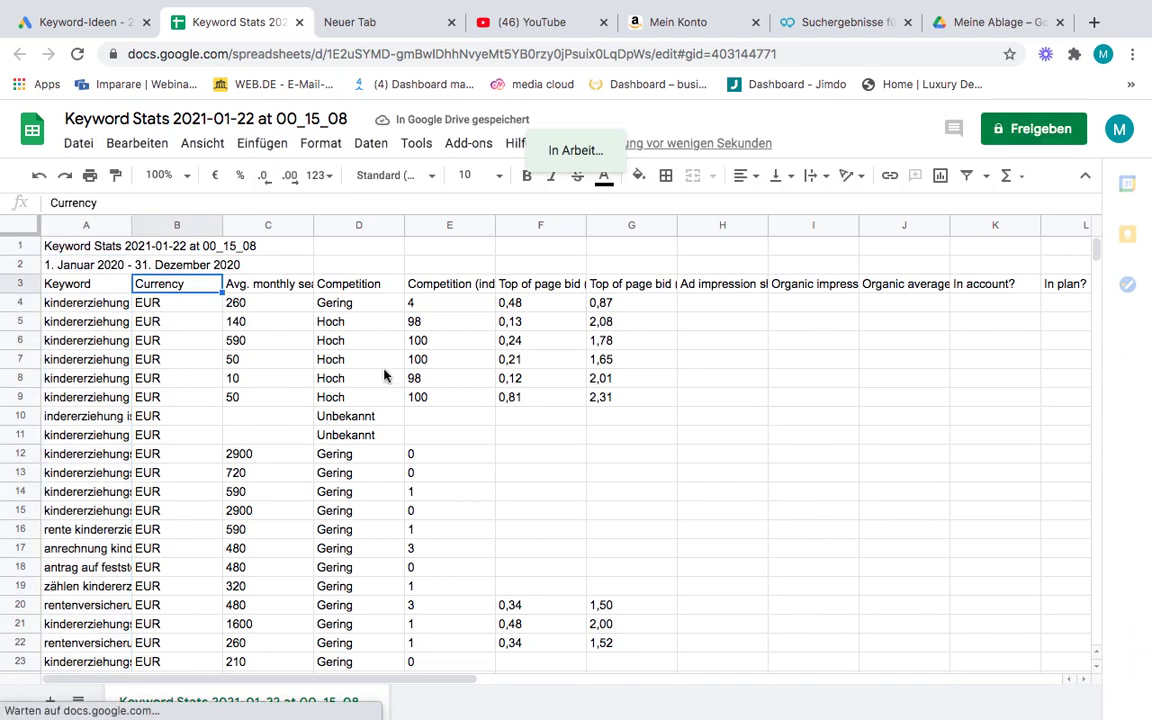
click(118, 230)
double_click(133, 228)
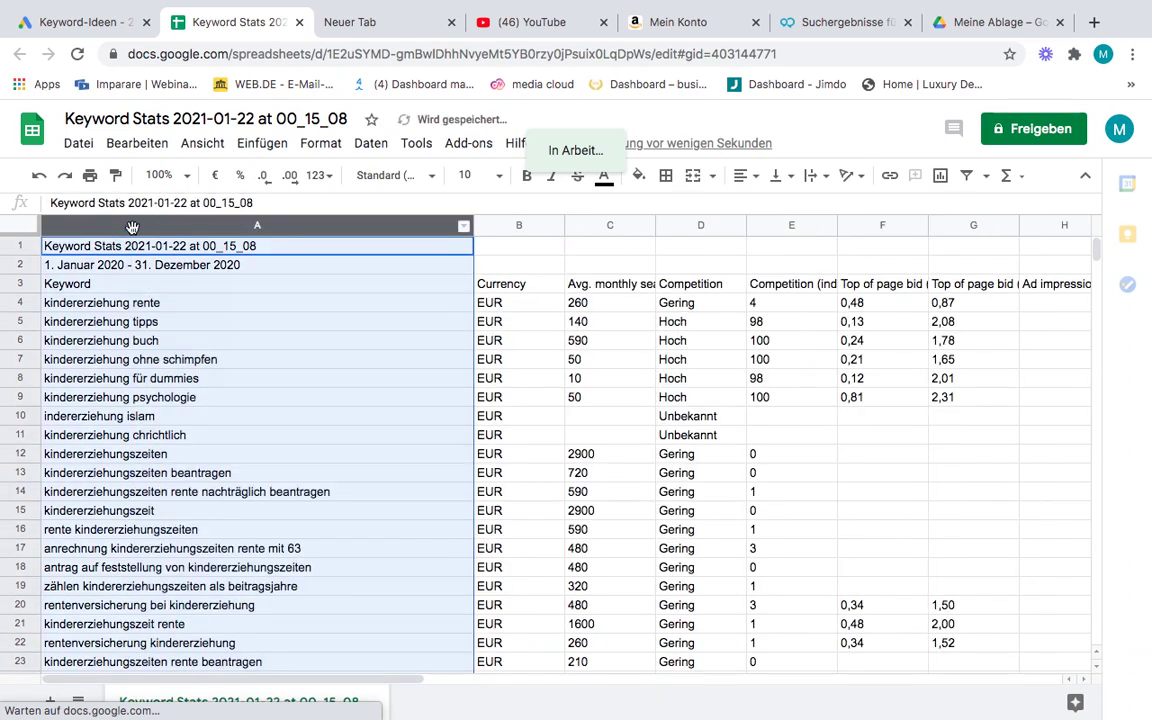
click(594, 399)
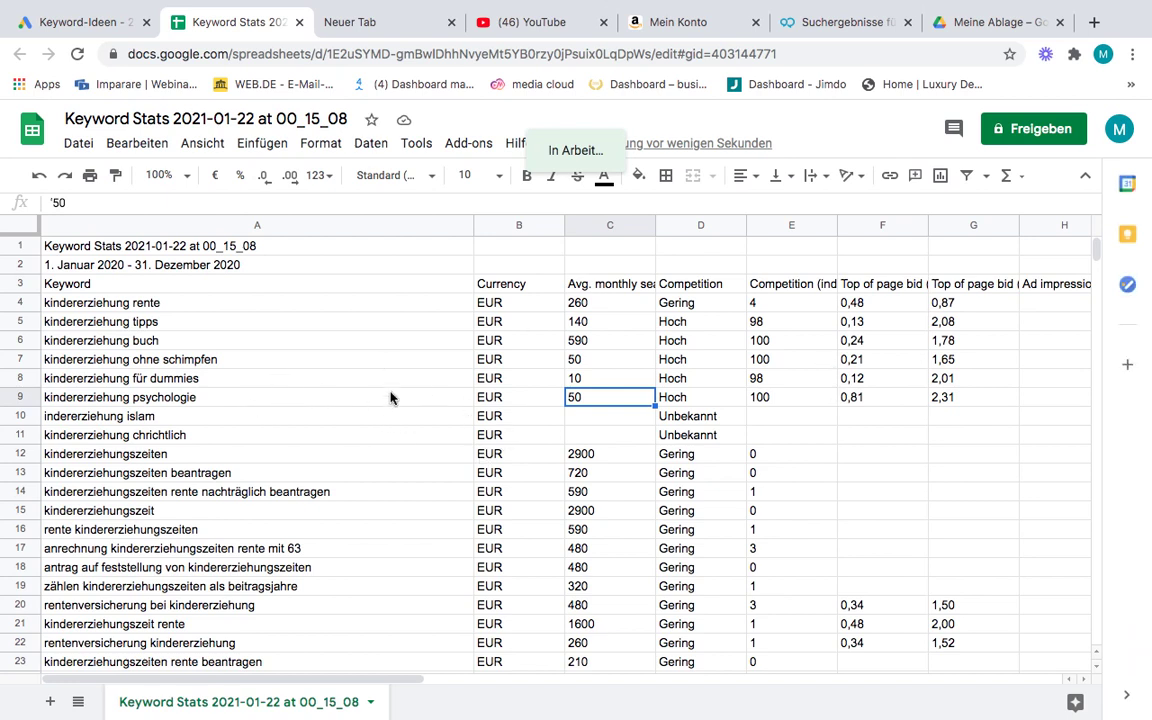
- Examine the exported keywords with their average monthly searches and competition throughout the spreadsheet
scroll(354, 410, down, 5)
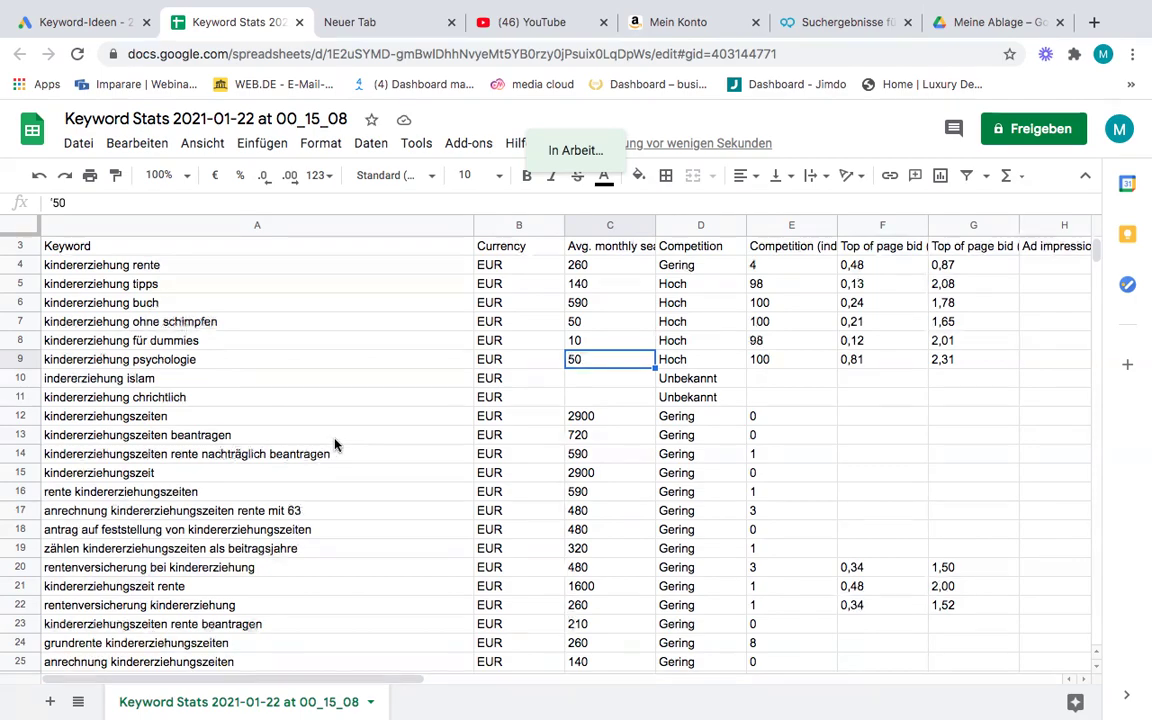
scroll(338, 510, down, 4)
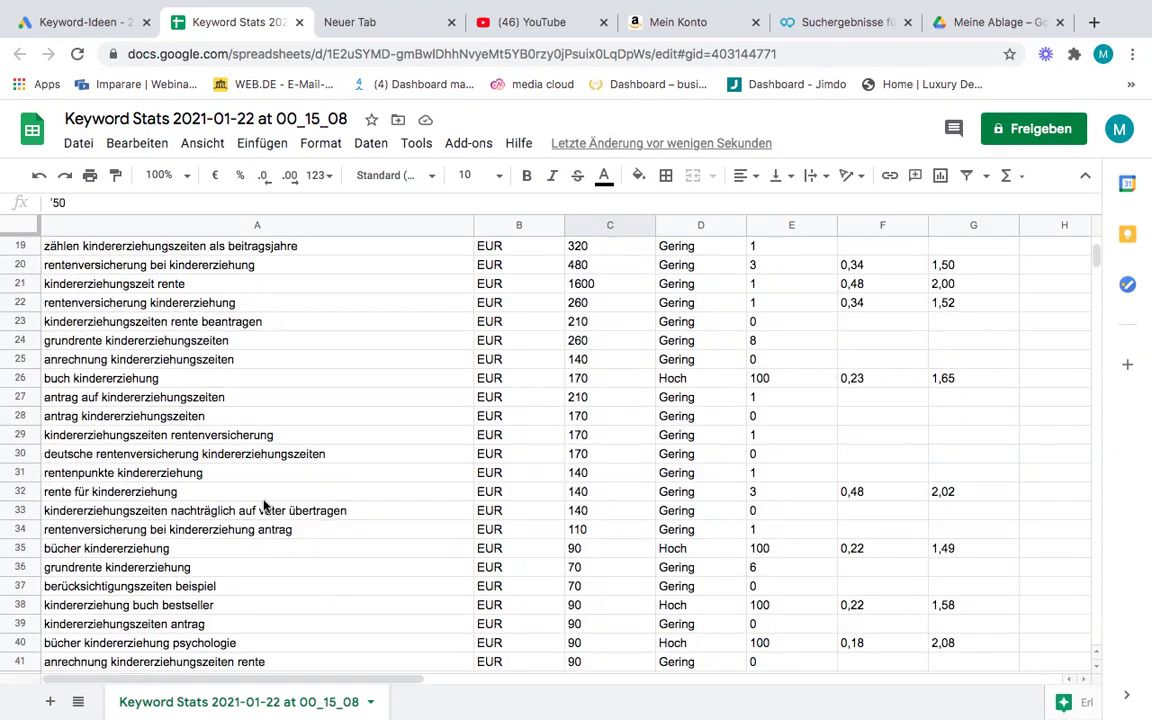
scroll(343, 474, down, 4)
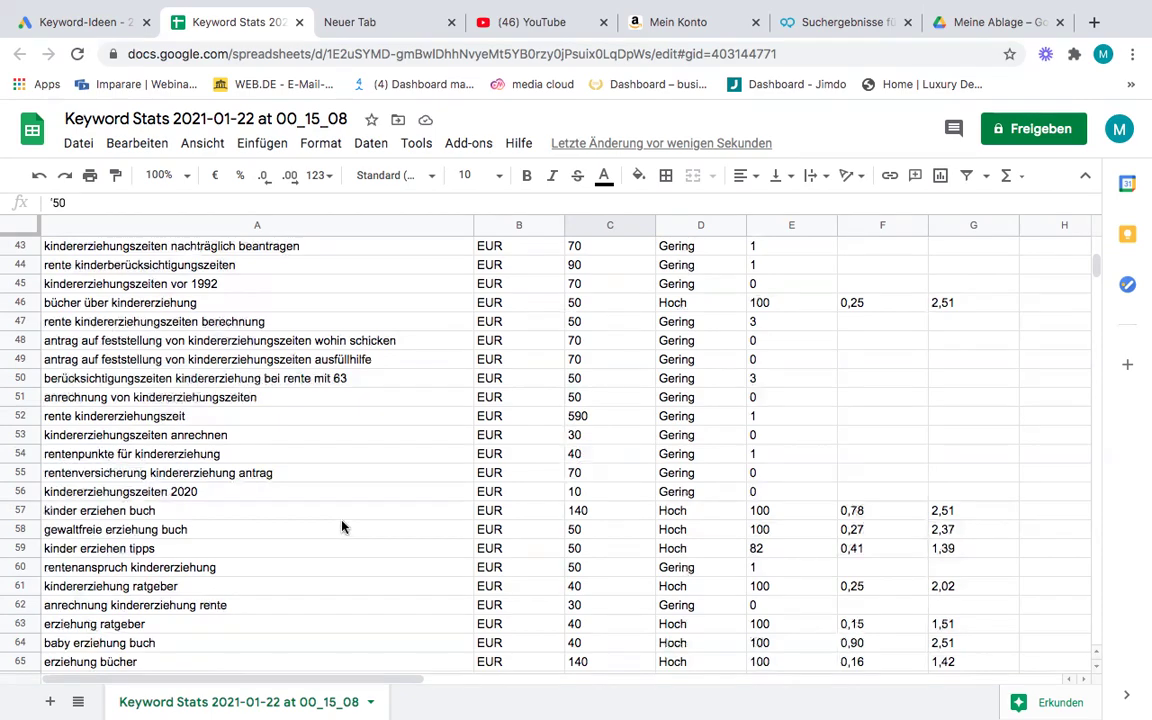
scroll(312, 487, down, 4)
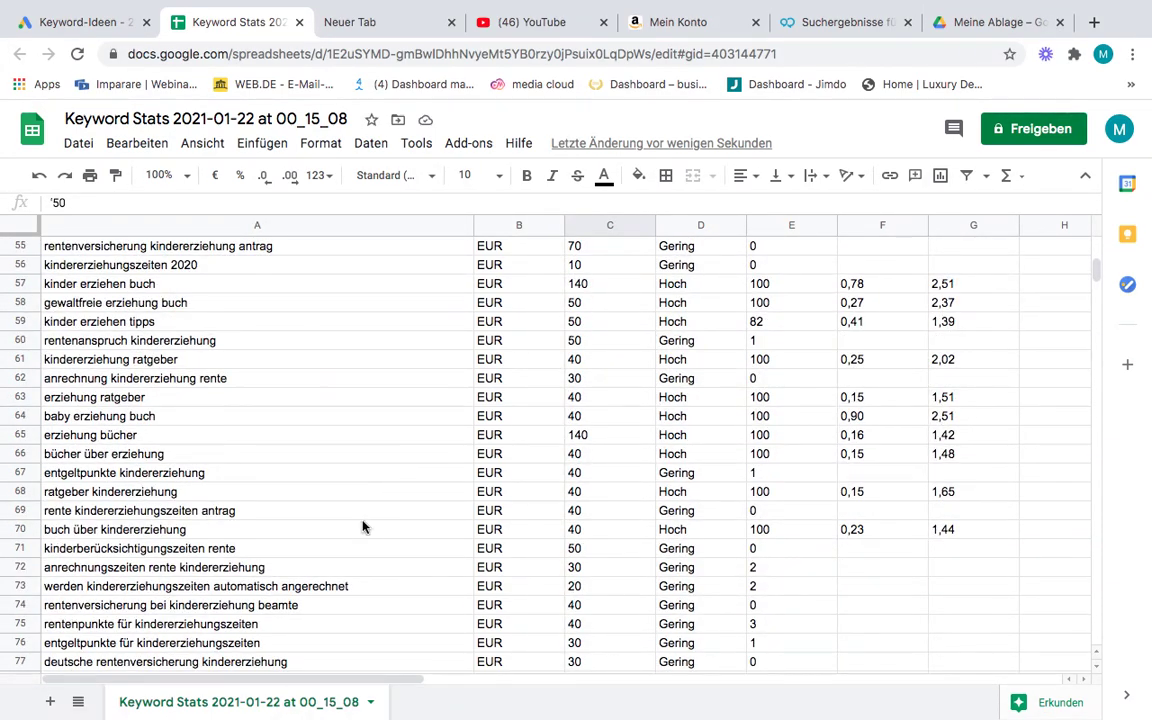
scroll(345, 500, down, 4)
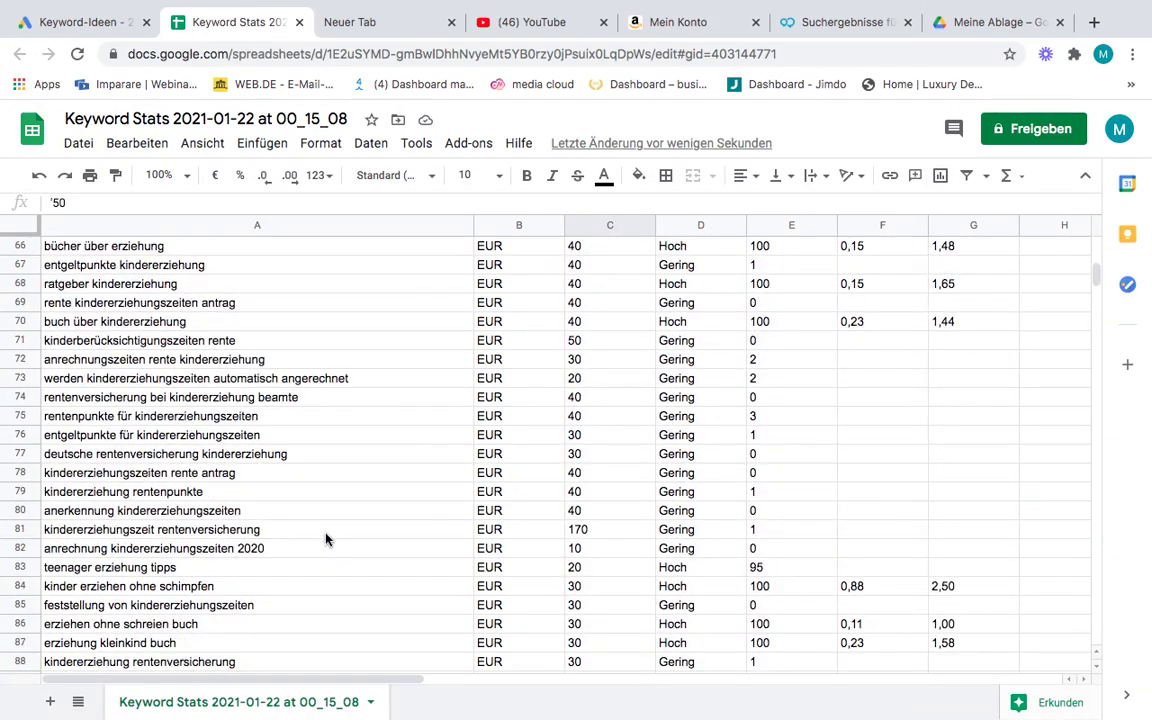
scroll(325, 530, down, 3)
scroll(318, 511, down, 4)
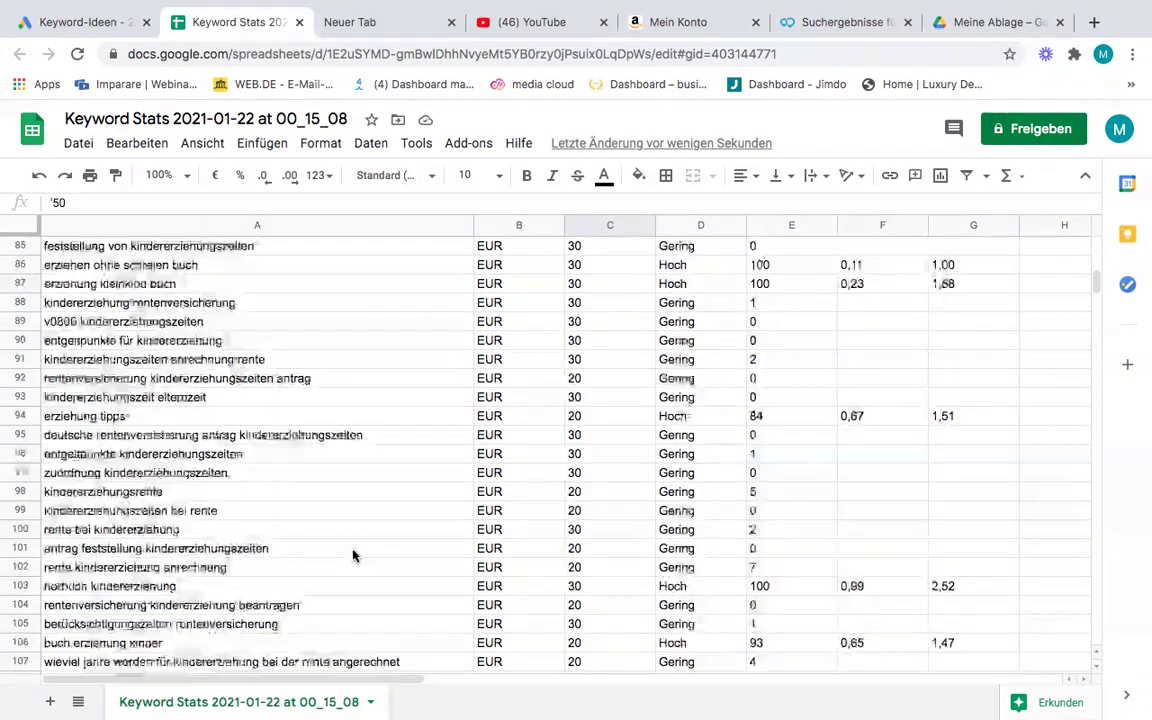
scroll(330, 530, down, 2)
scroll(347, 489, down, 1)
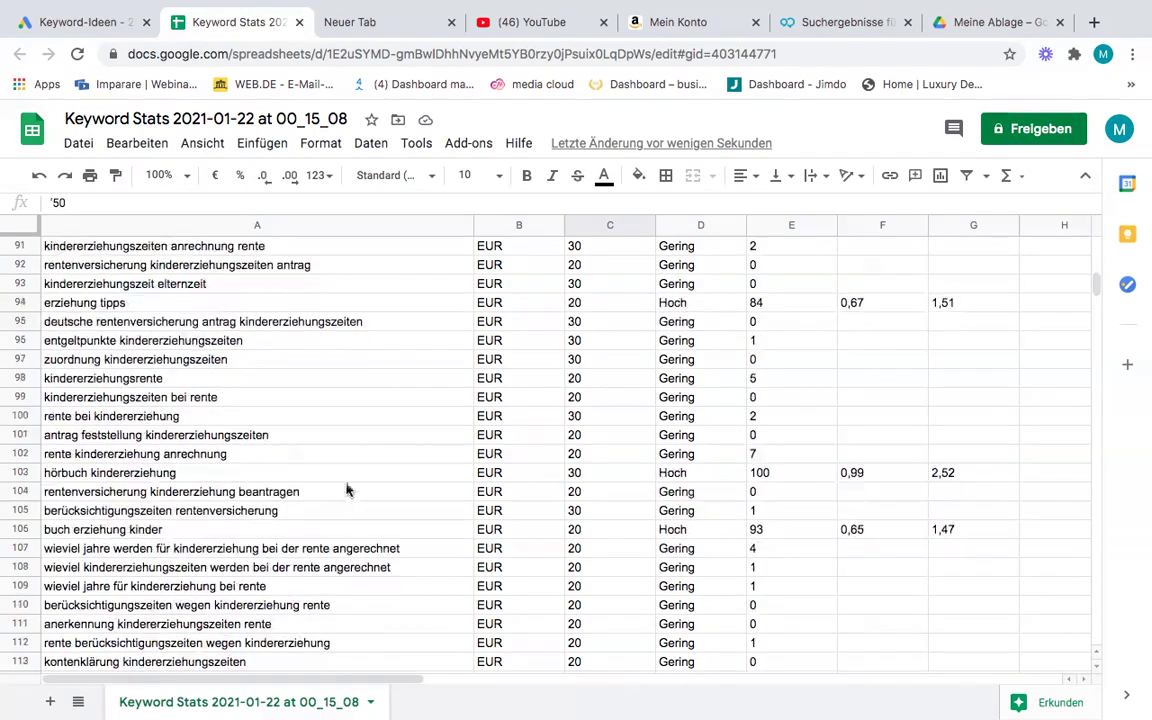
scroll(330, 460, down, 1)
scroll(380, 410, up, 5)
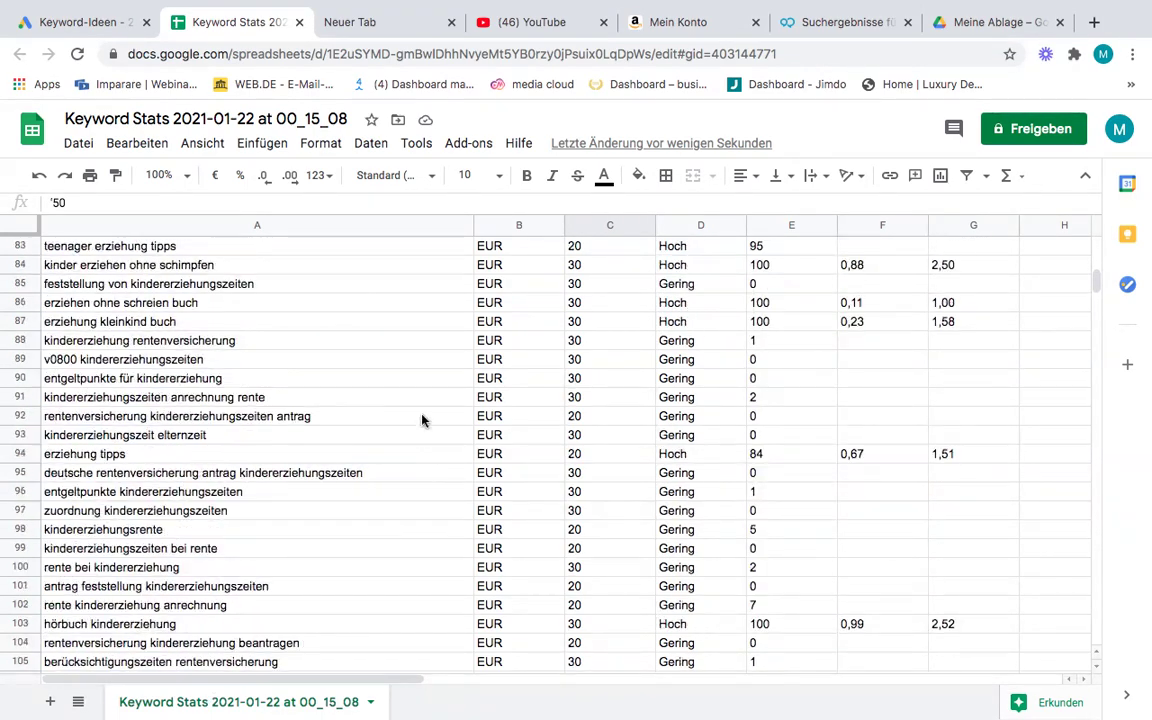
scroll(420, 440, down, 2)
scroll(404, 409, up, 4)
scroll(391, 455, down, 4)
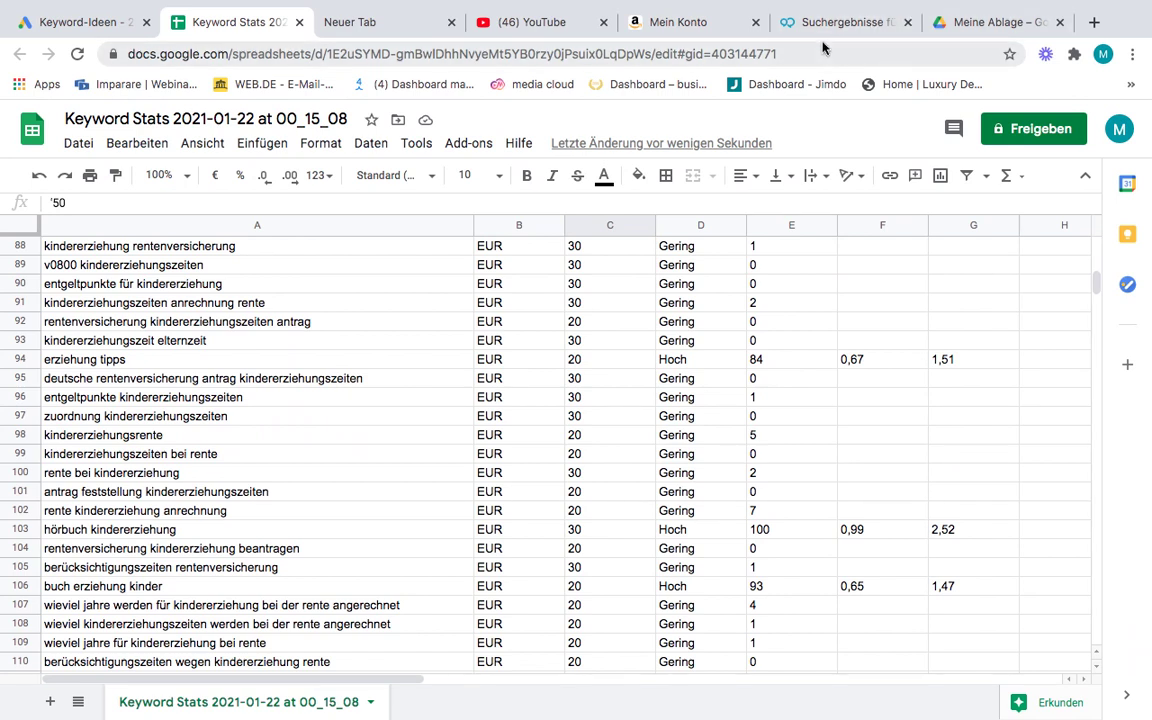
- Switch to the gutefrage search results and read through the questions asked about Kindererziehung
click(862, 24)
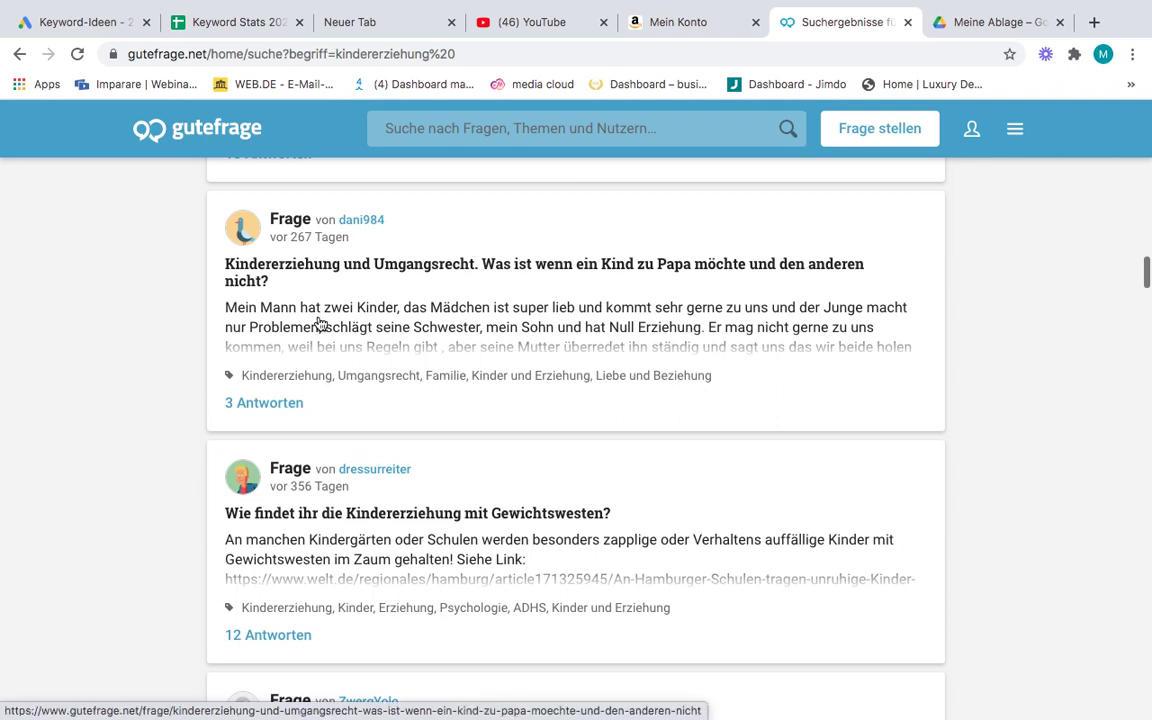
scroll(702, 319, down, 3)
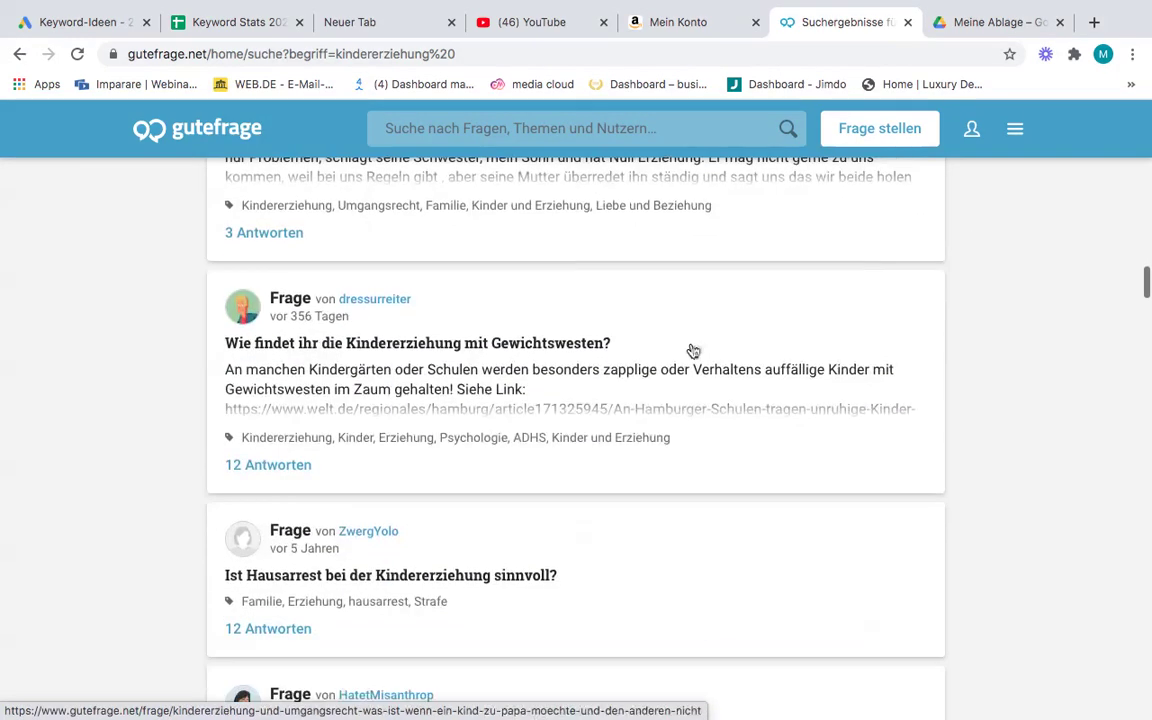
scroll(715, 373, down, 4)
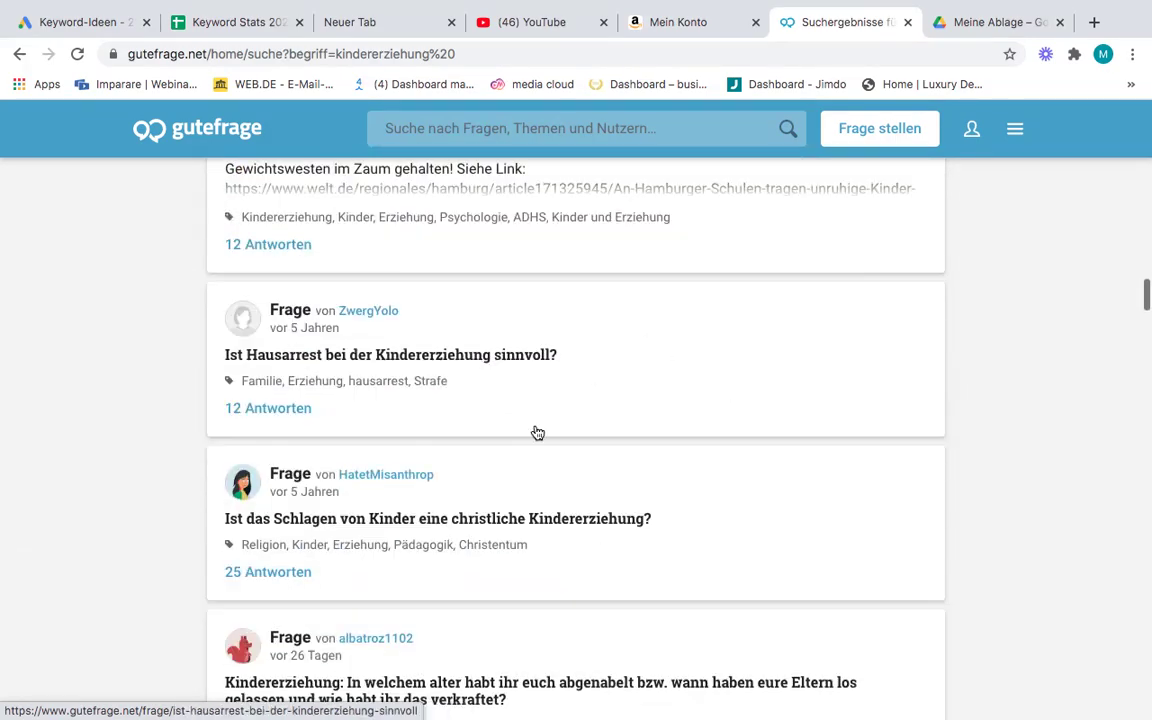
scroll(600, 430, down, 5)
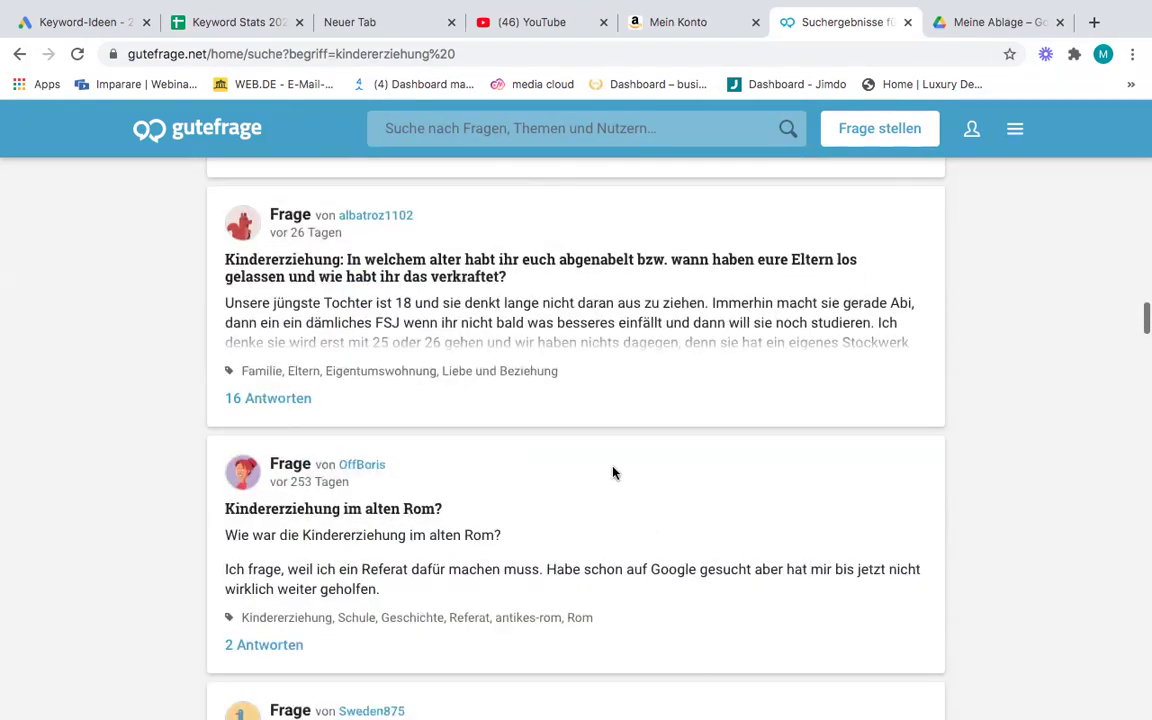
scroll(612, 440, down, 3)
scroll(621, 352, up, 1)
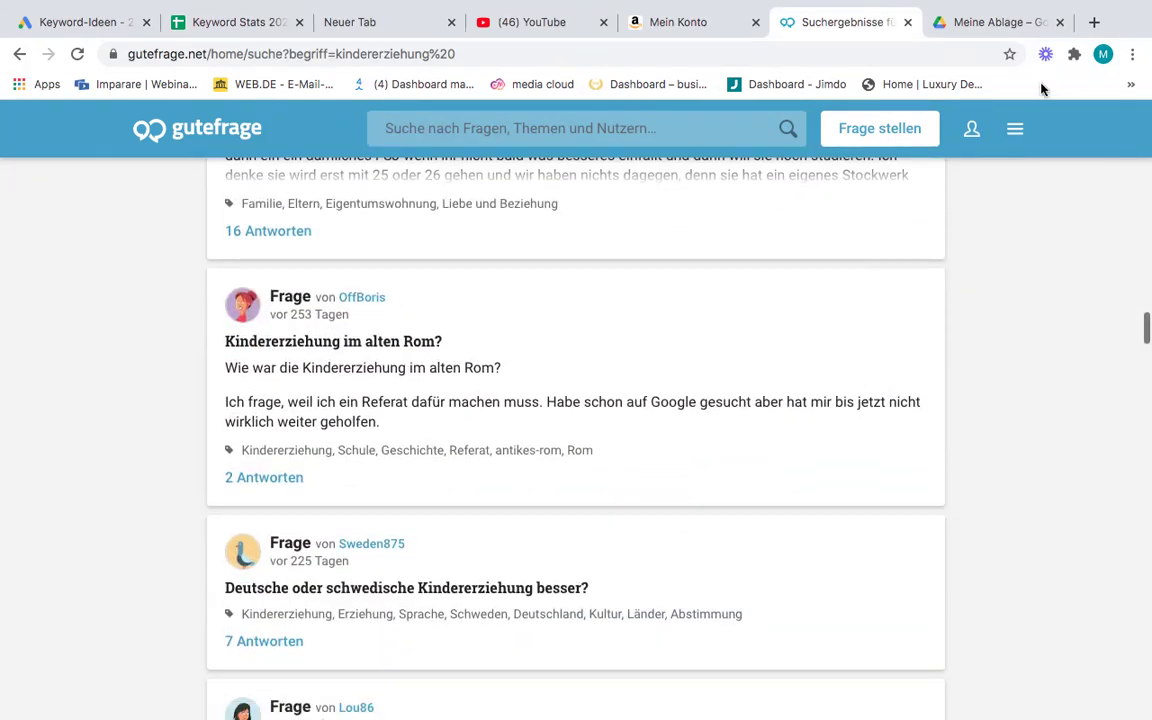
- Open answerthepublic.com in a new browser tab and dismiss the translation offer
click(1093, 18)
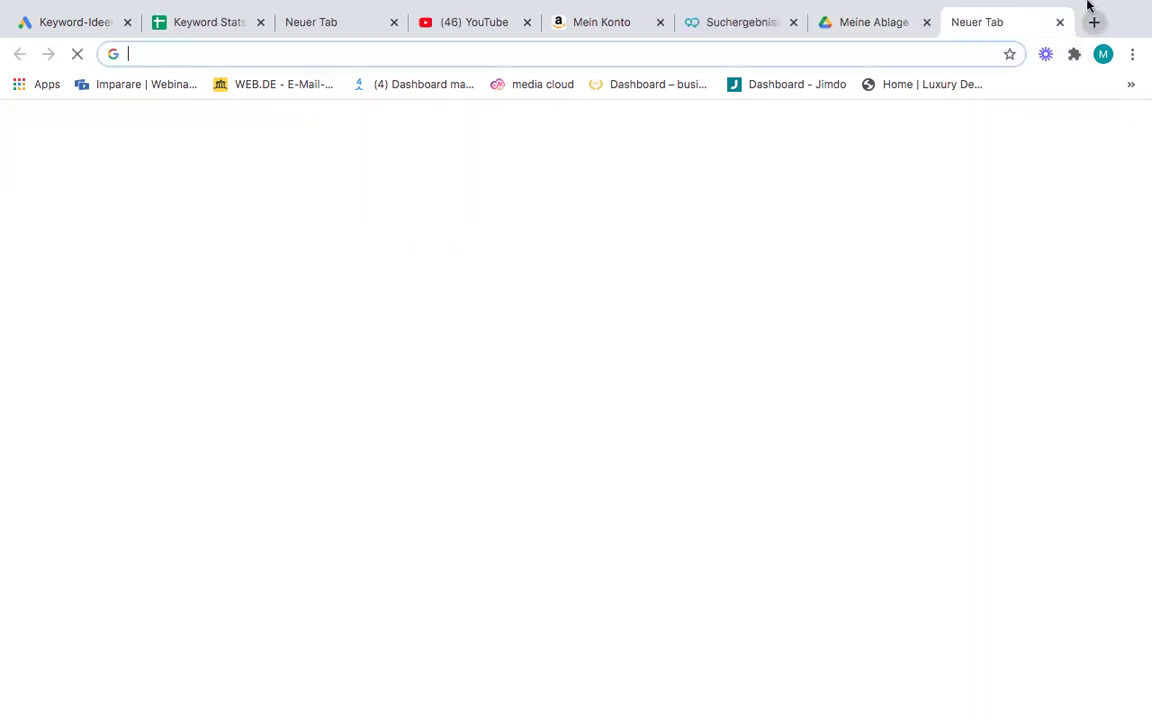
click(407, 62)
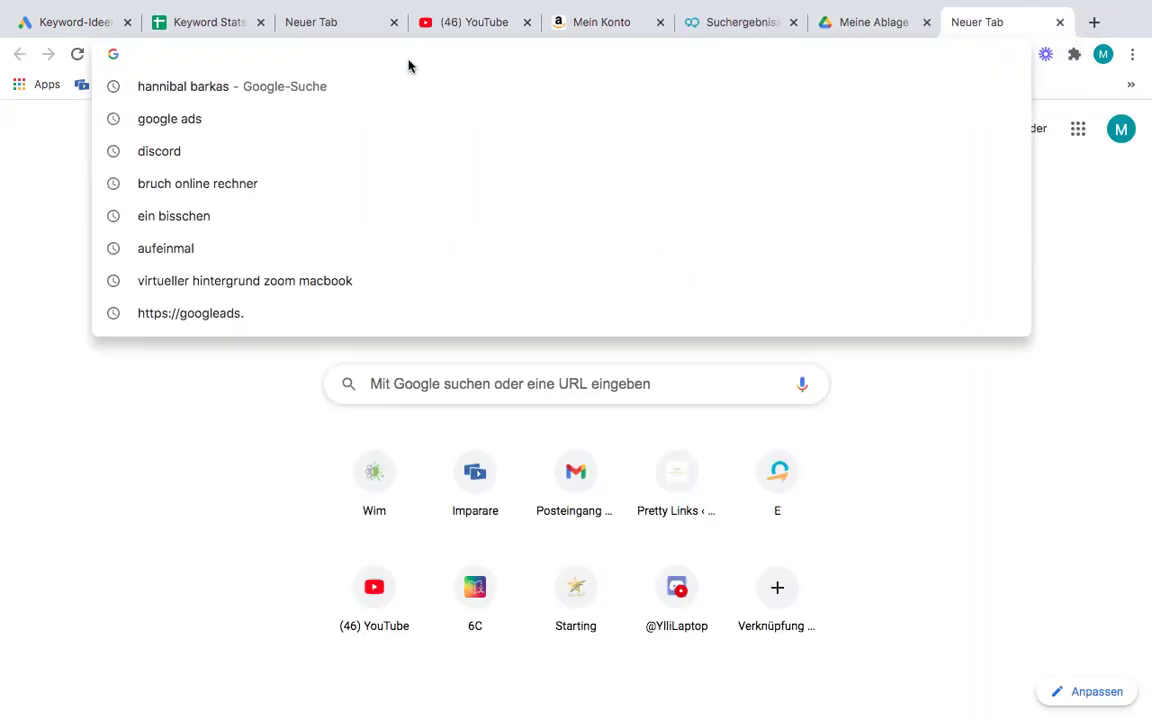
text(ans)
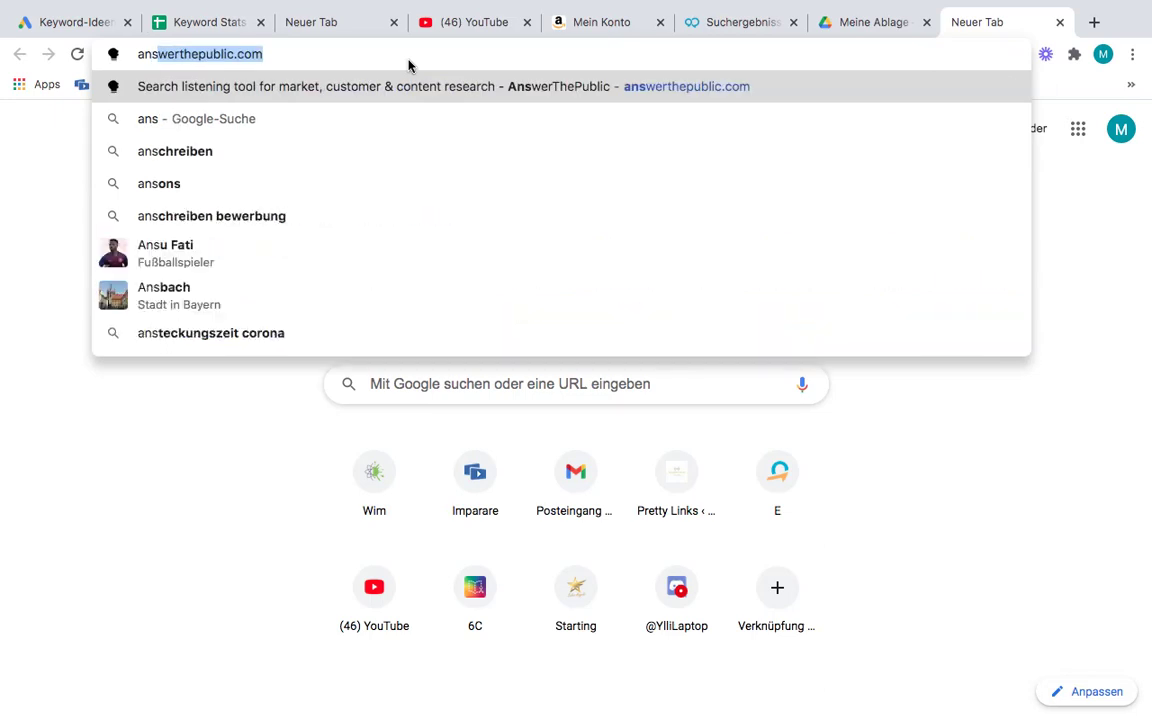
key(Return)
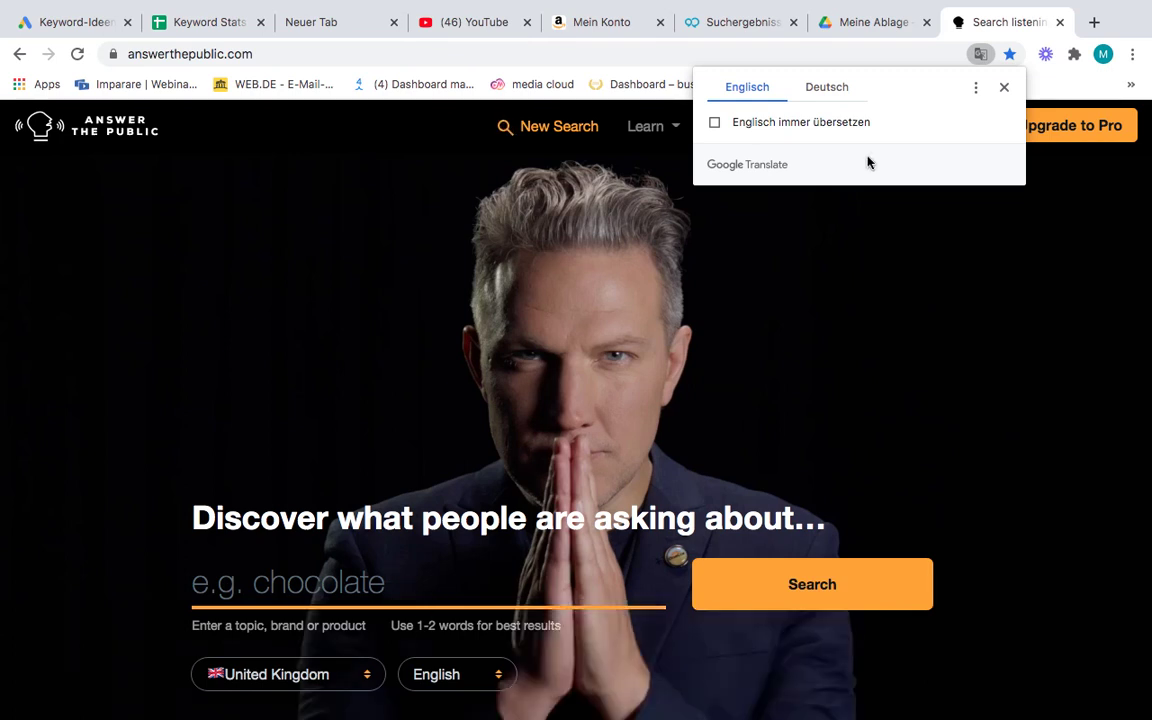
click(1004, 87)
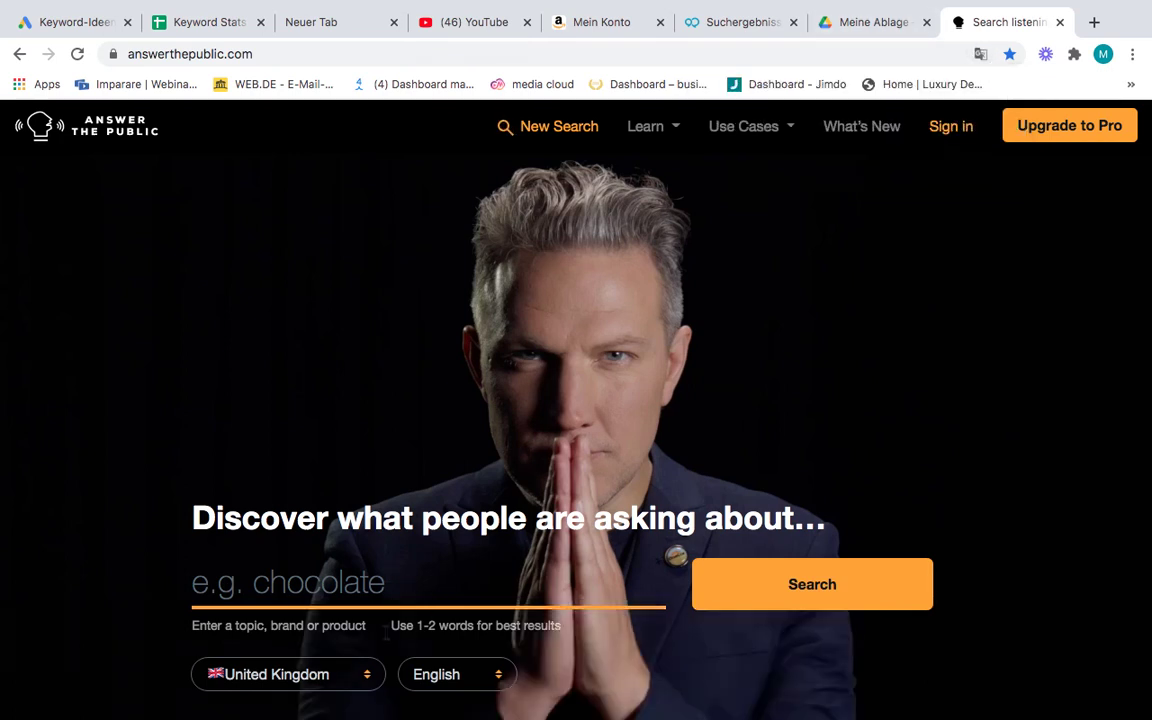
- Set the AnswerThePublic search region to Germany and the search language to Deutsch
click(368, 681)
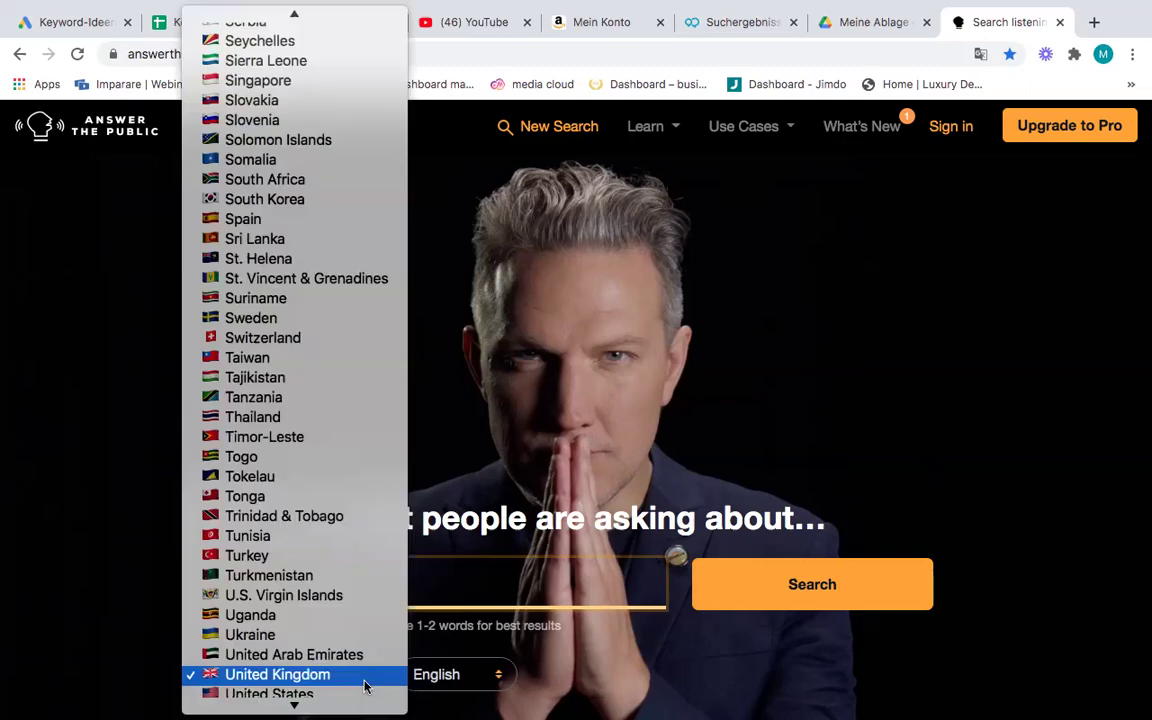
scroll(322, 416, up, 20)
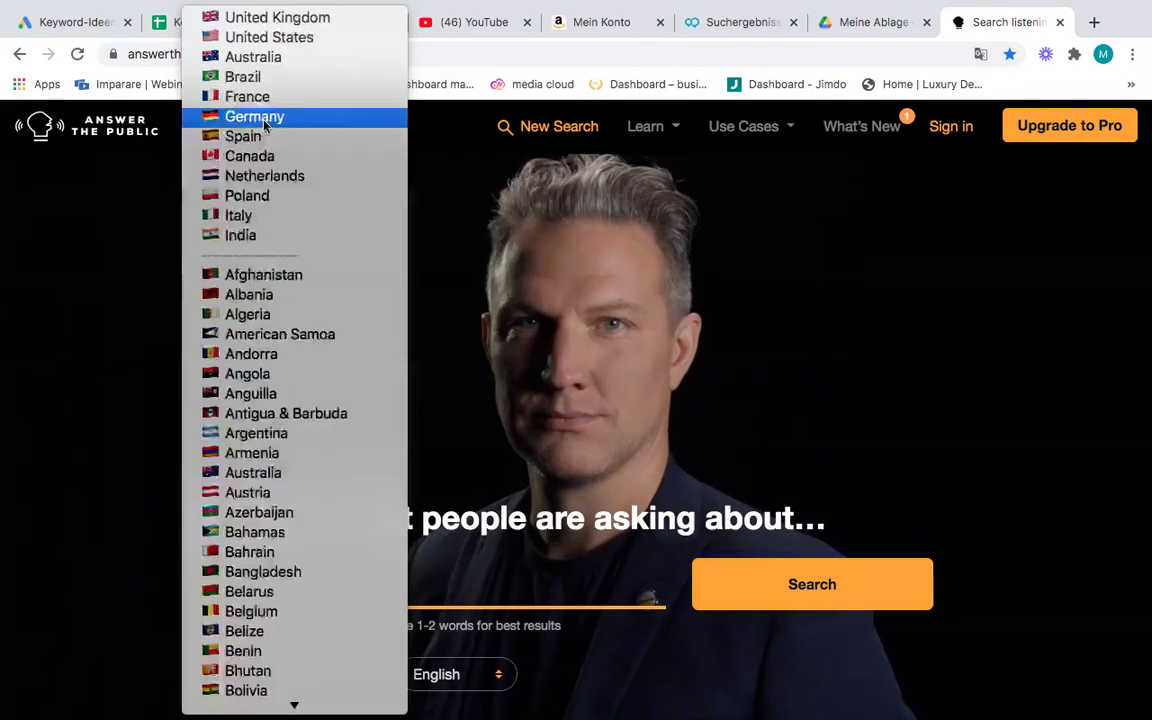
click(268, 117)
click(494, 675)
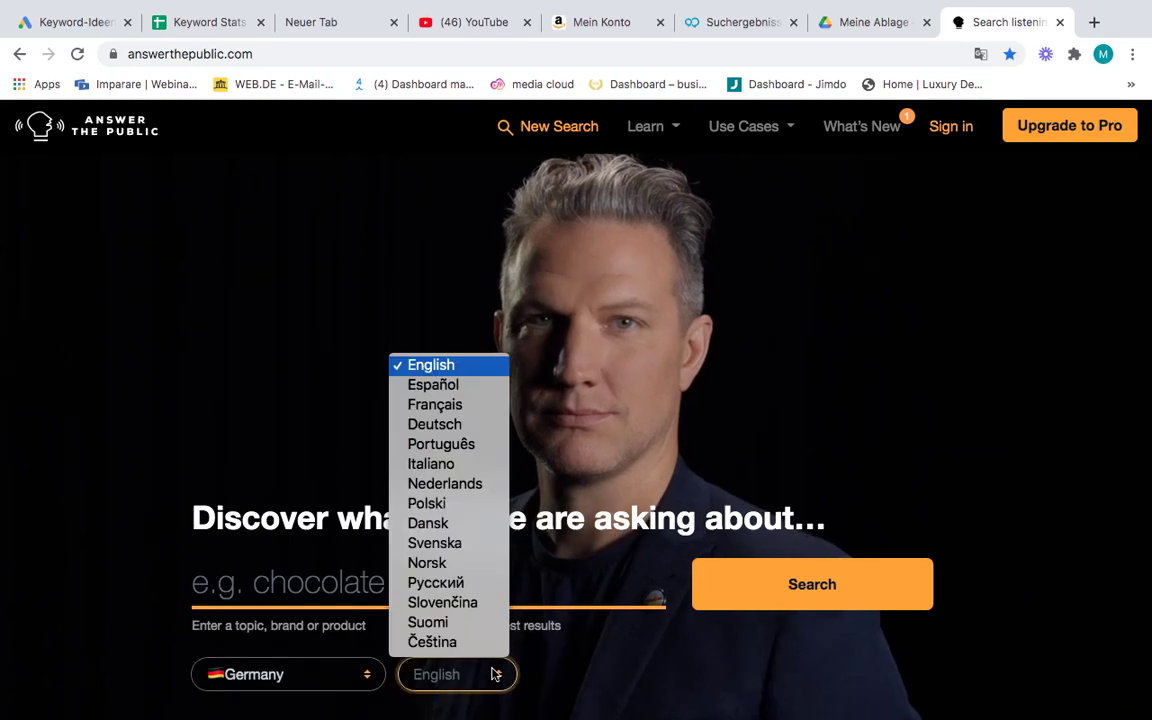
click(456, 428)
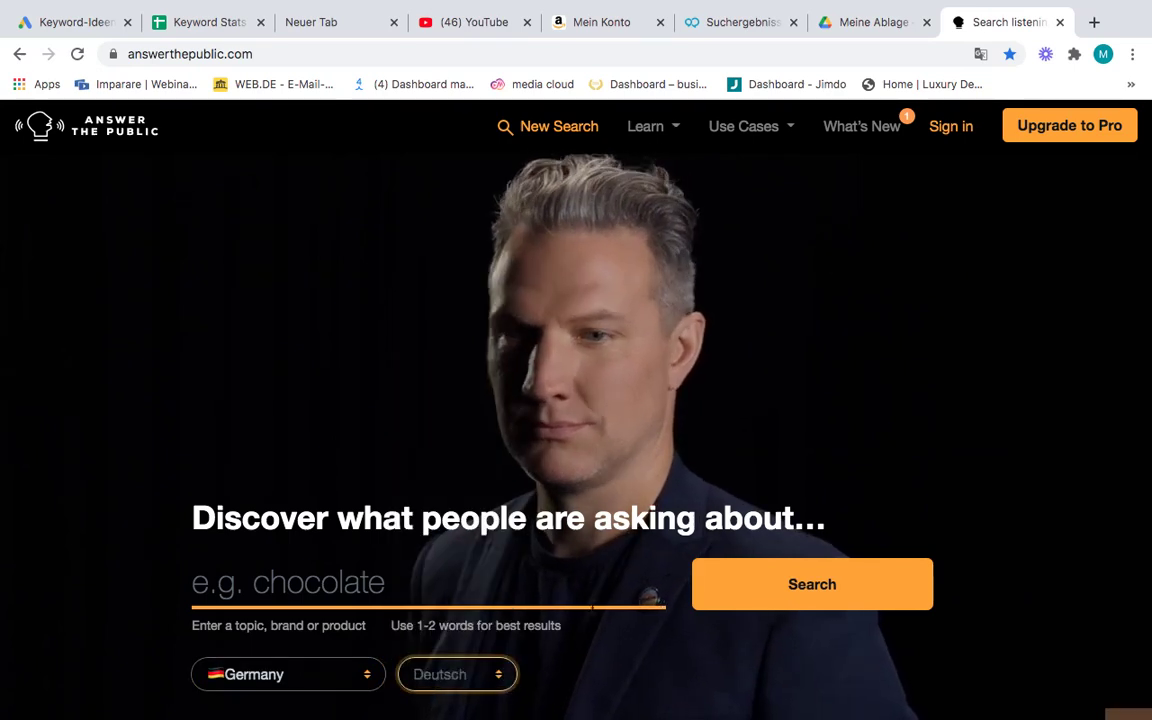
- Search AnswerThePublic for the topic "kindererziehung"
click(362, 584)
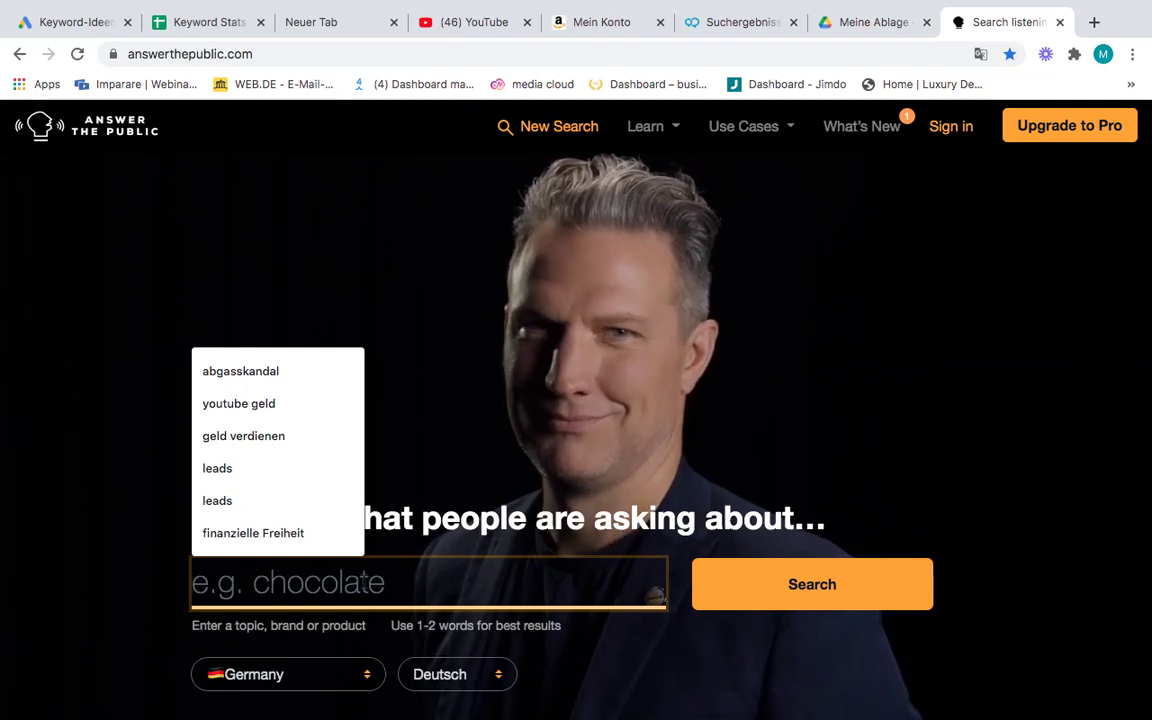
text(kindererziehung)
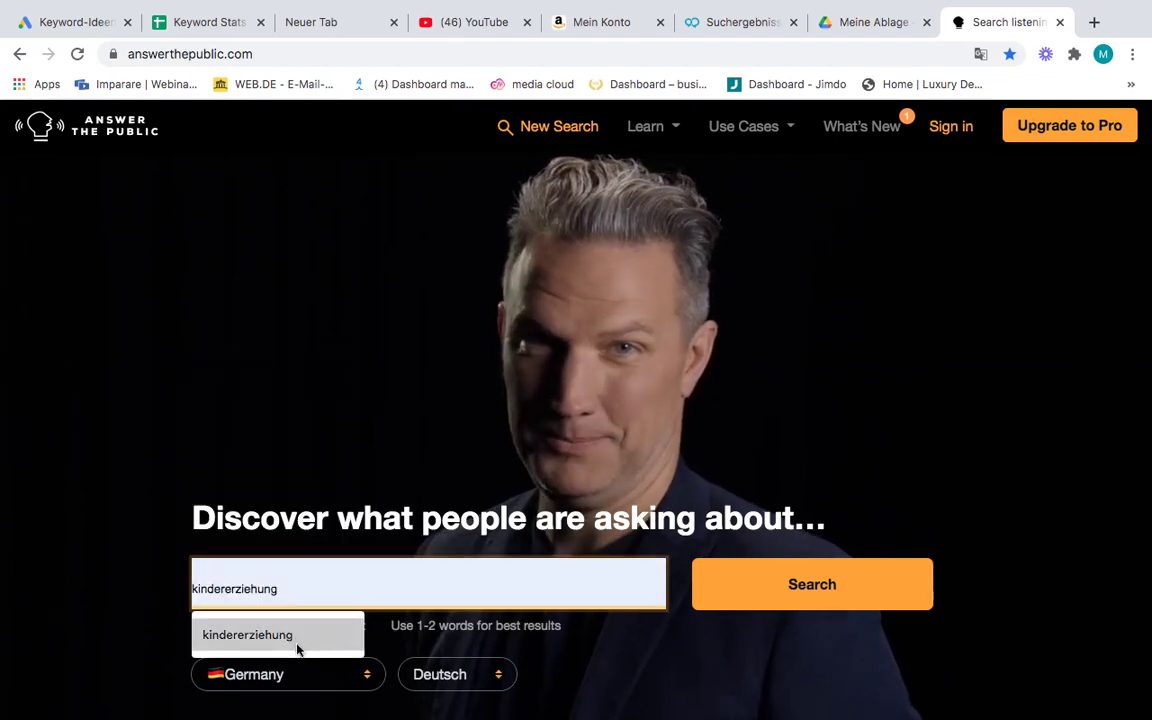
click(292, 642)
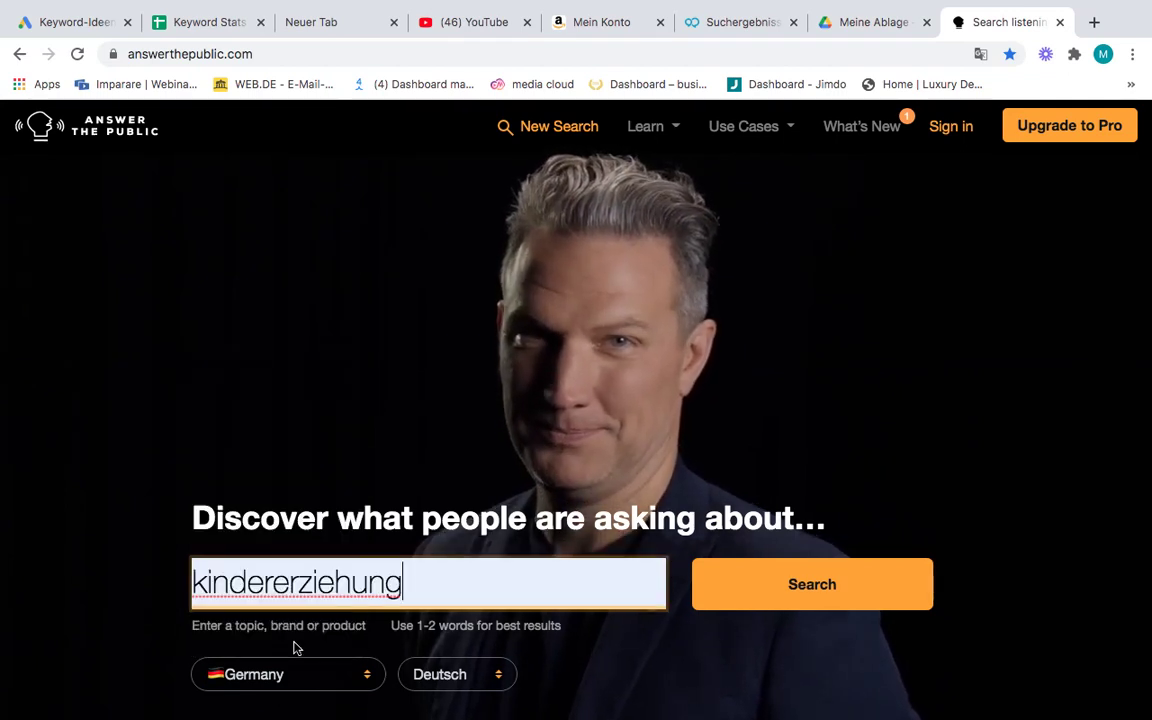
click(765, 598)
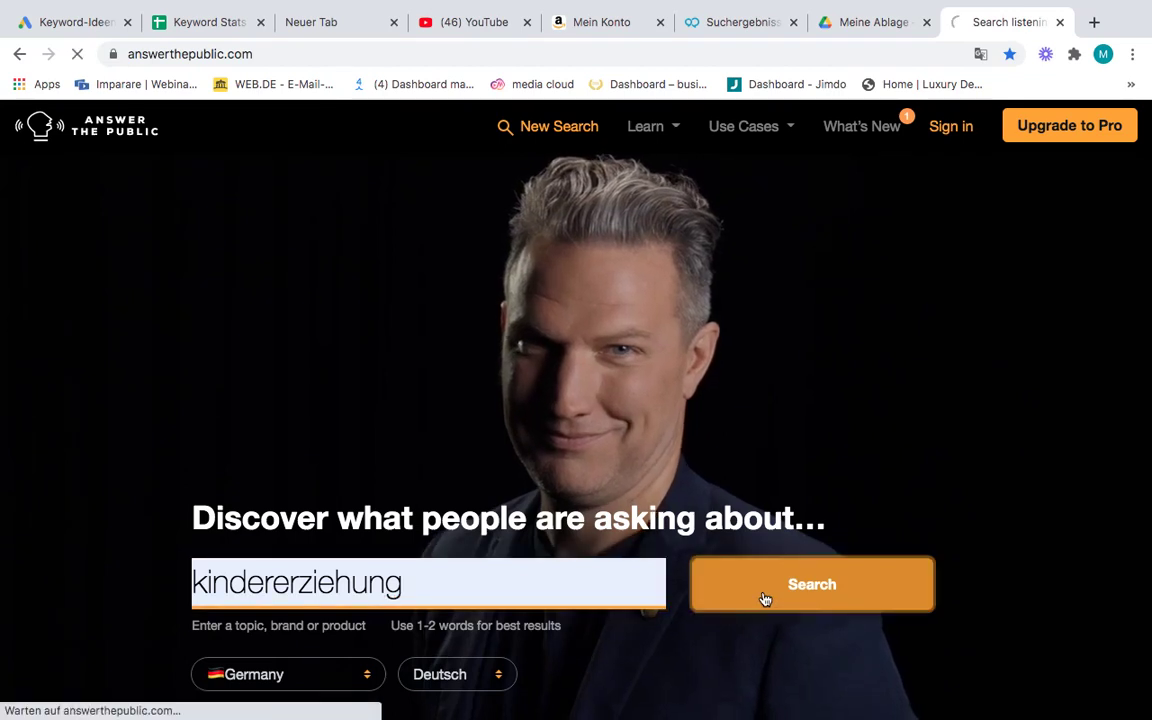